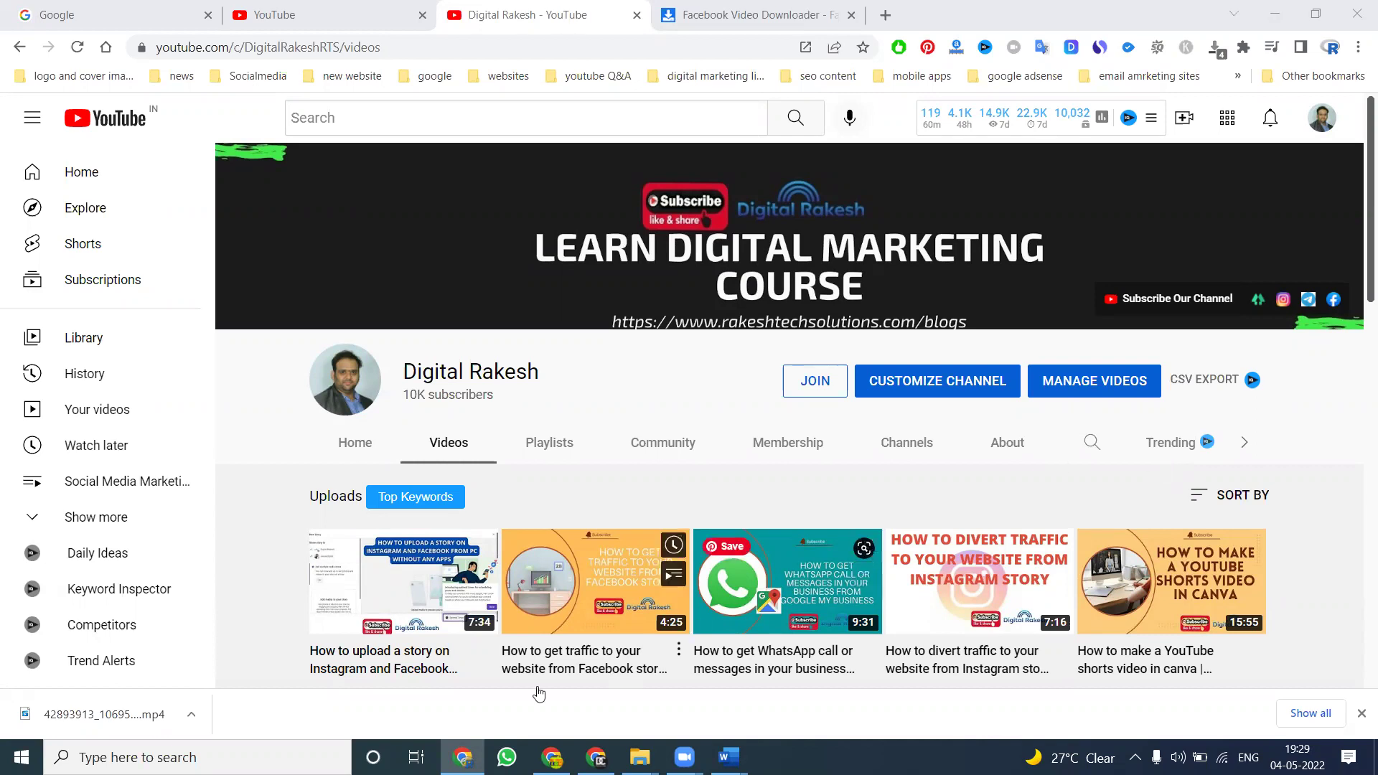
Step: Switch to the browser window with the IOM Academy website, look over its homepage and reload it
click(552, 757)
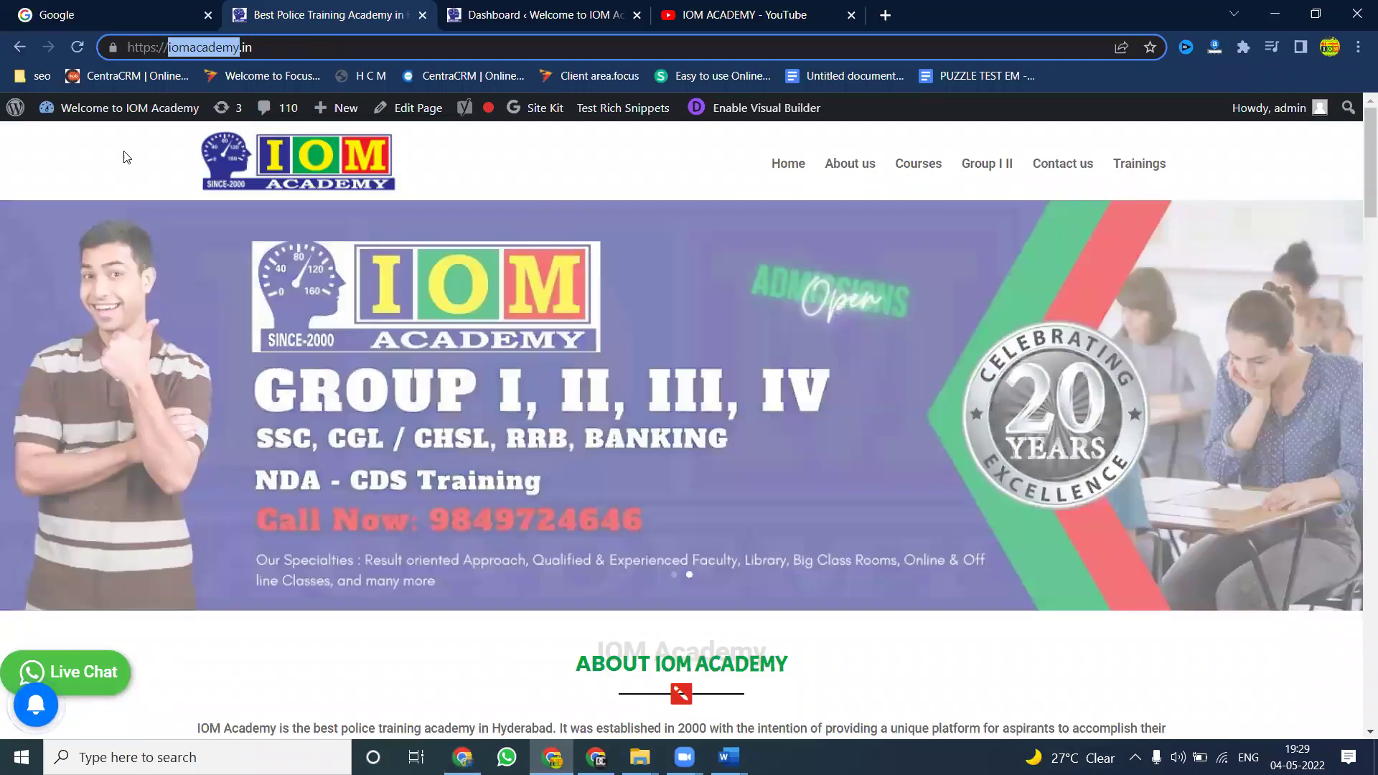
click(127, 157)
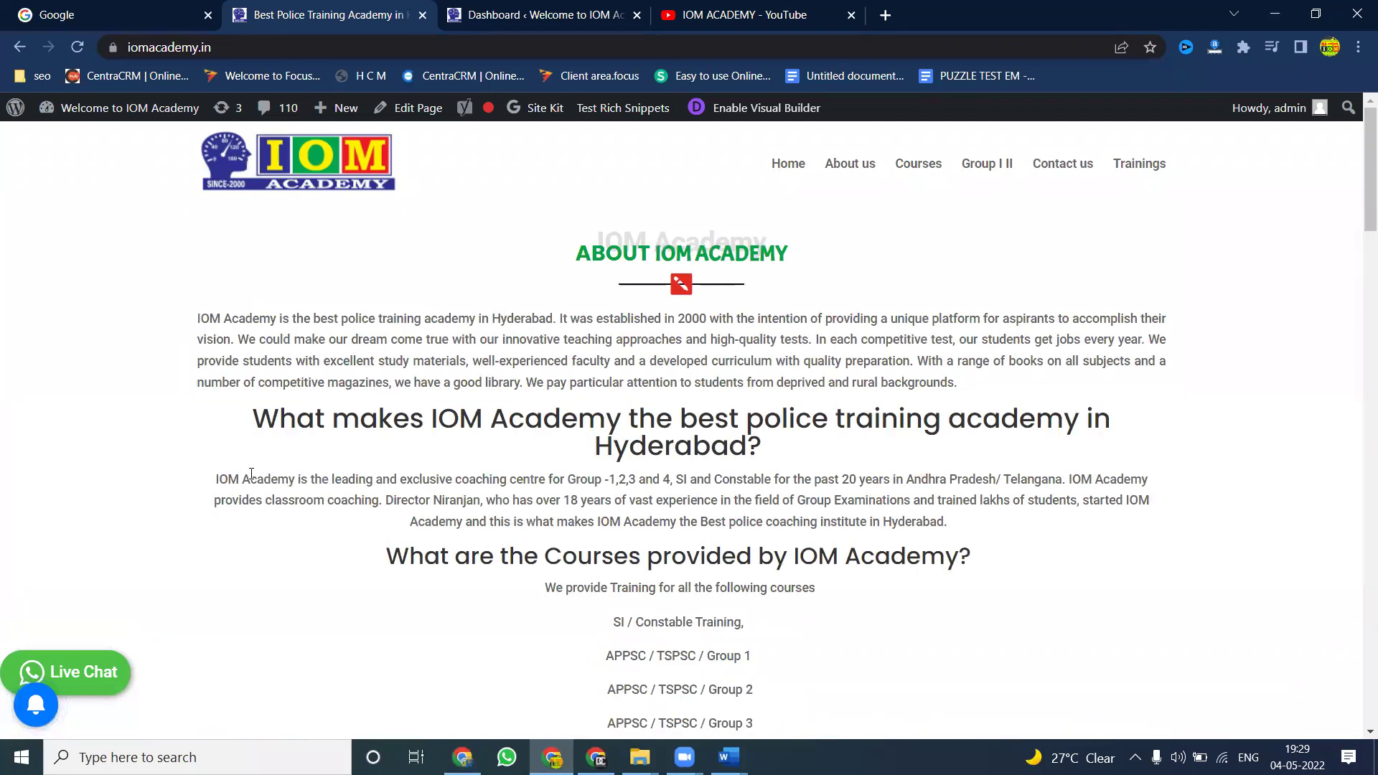
click(78, 48)
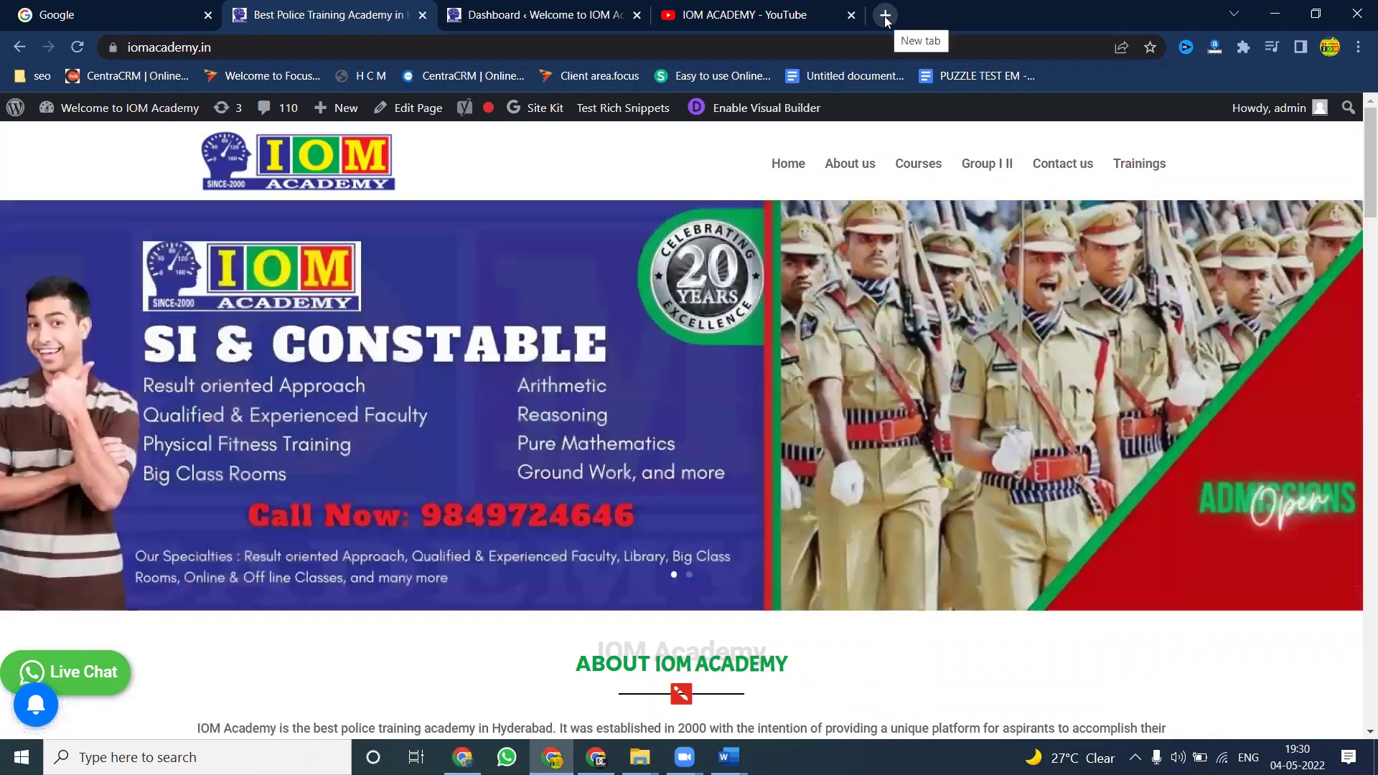
Step: Search the web for "addthis" in a new tab and open the official AddThis website
click(886, 15)
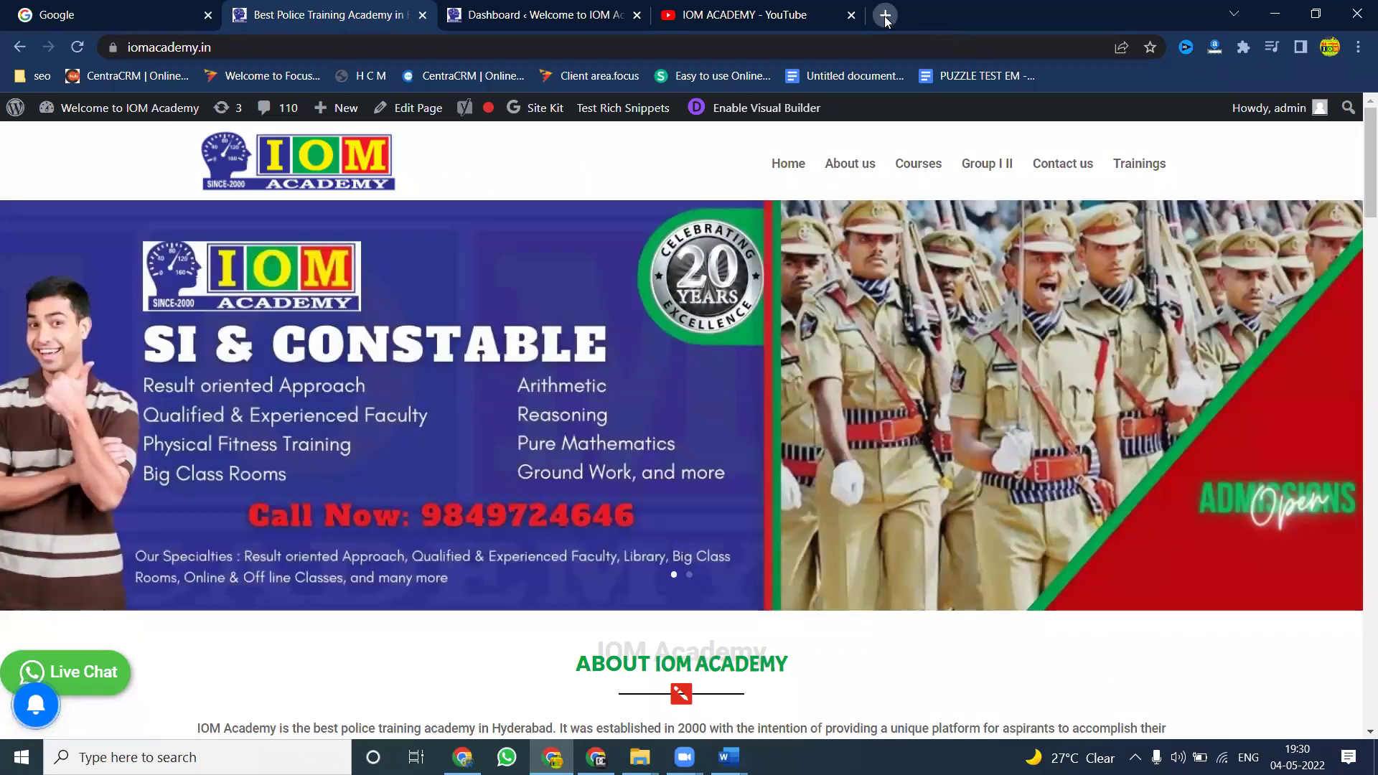
text(addr)
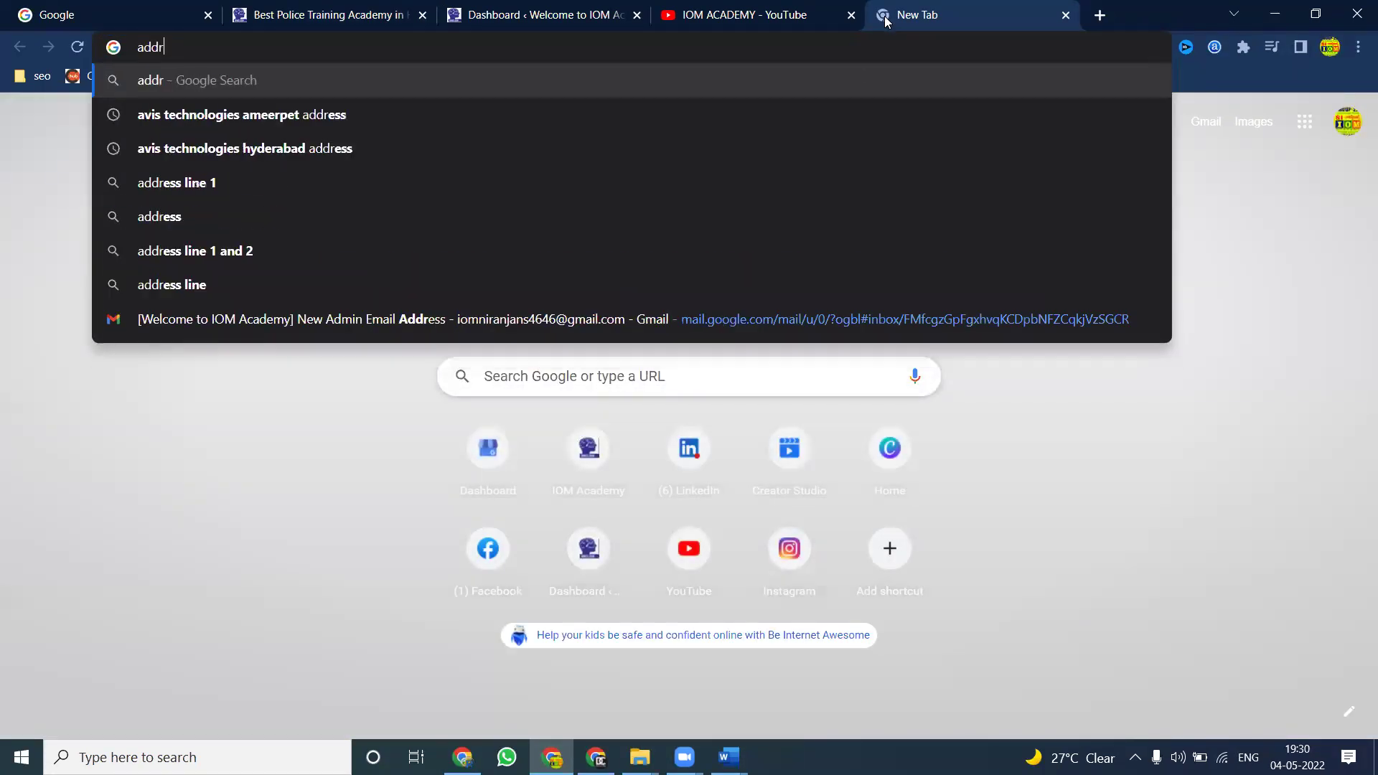
key(BackSpace)
text(this)
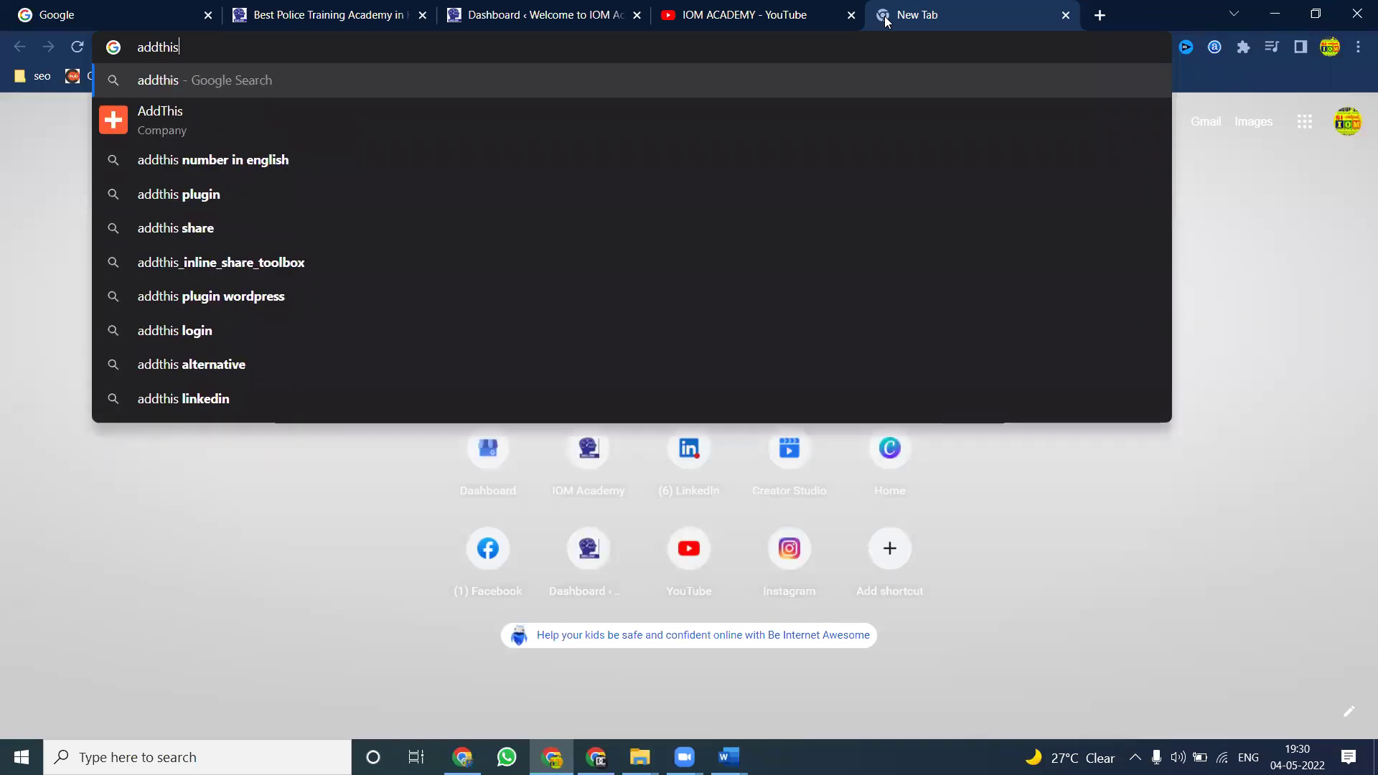
key(Return)
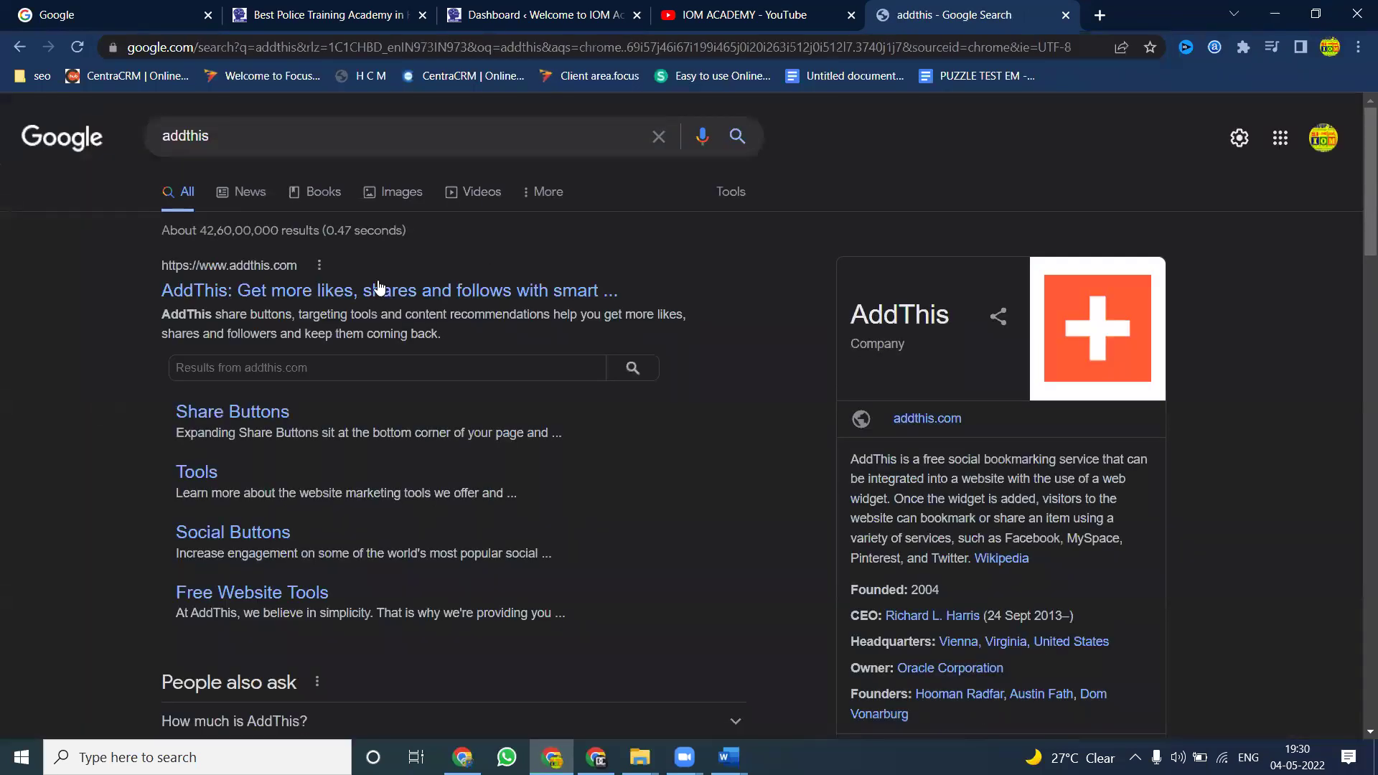
click(203, 292)
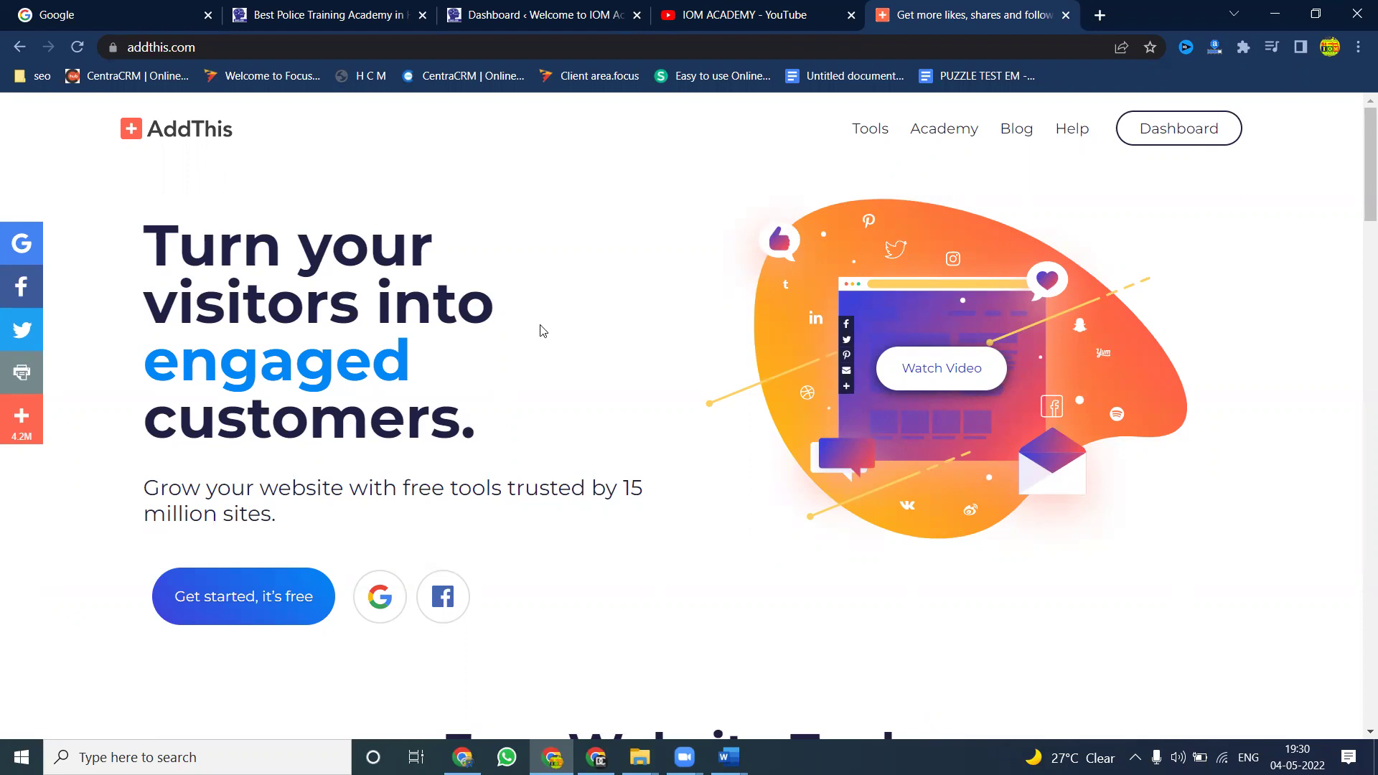
Step: Try to sign in to the AddThis dashboard with the IOM Academy Google account
click(1165, 137)
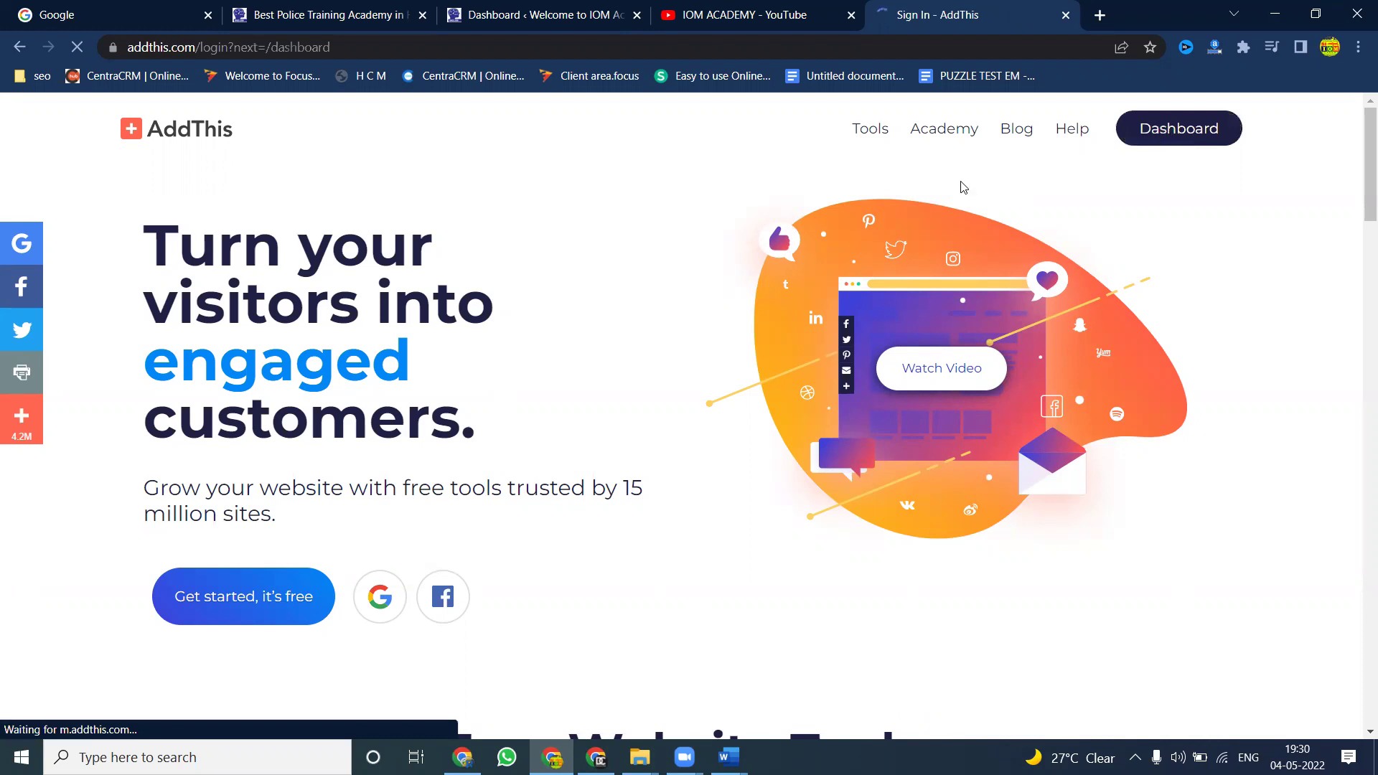
scroll(476, 394, down, 4)
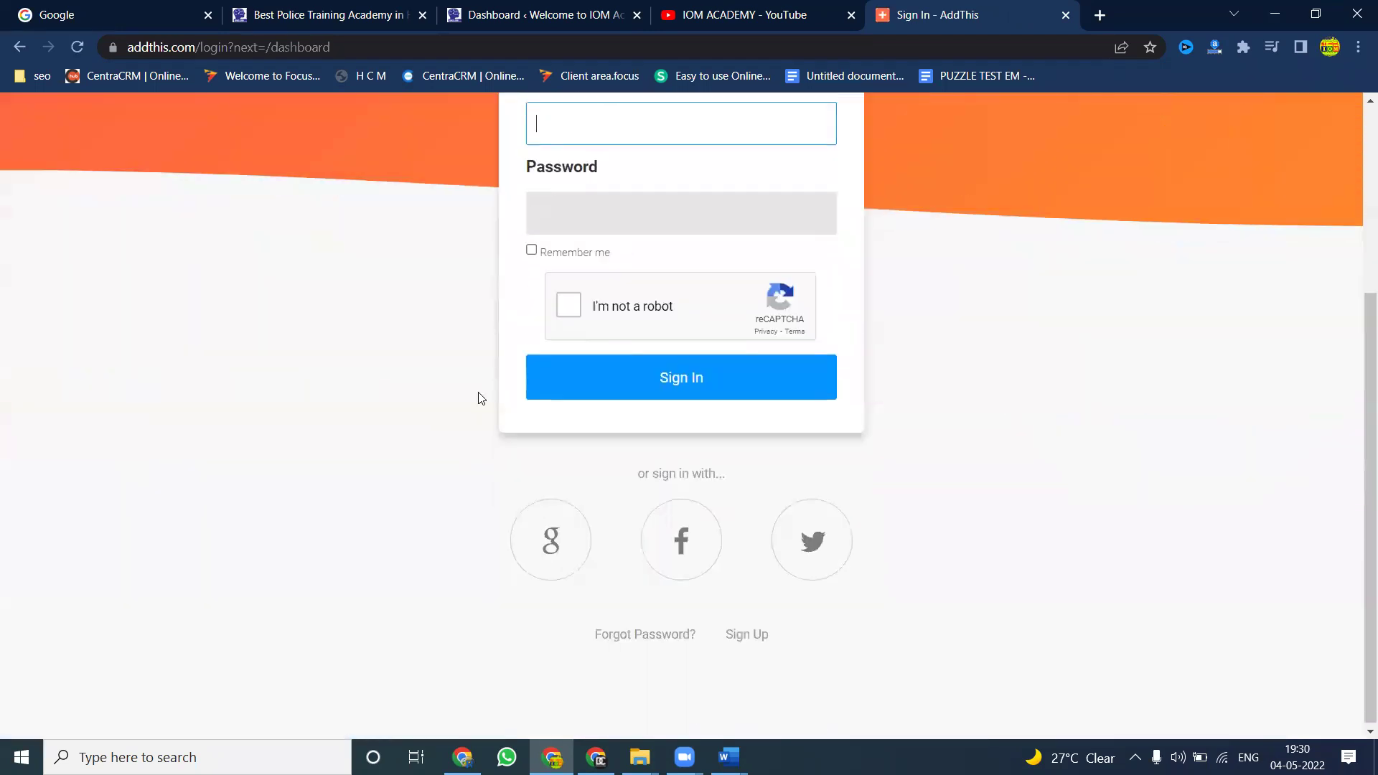
click(572, 551)
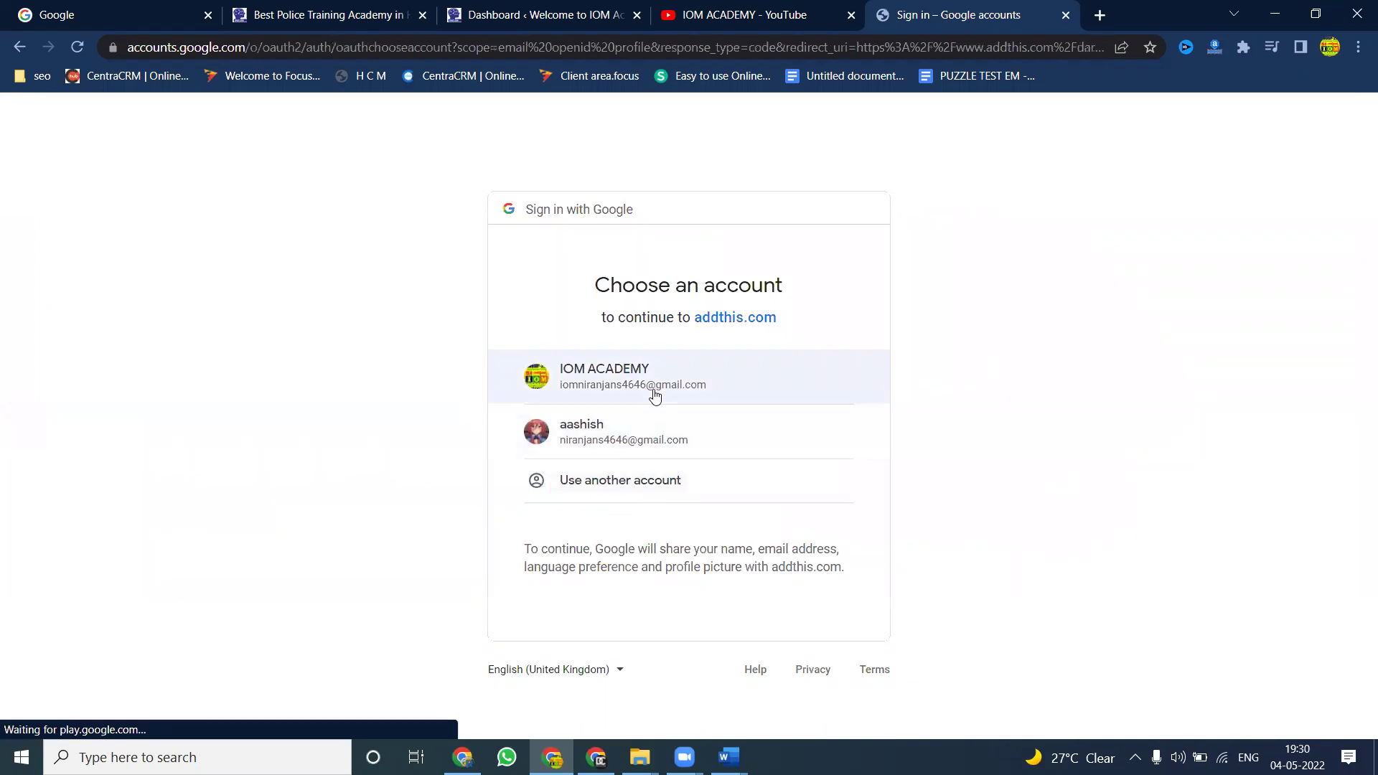
click(654, 375)
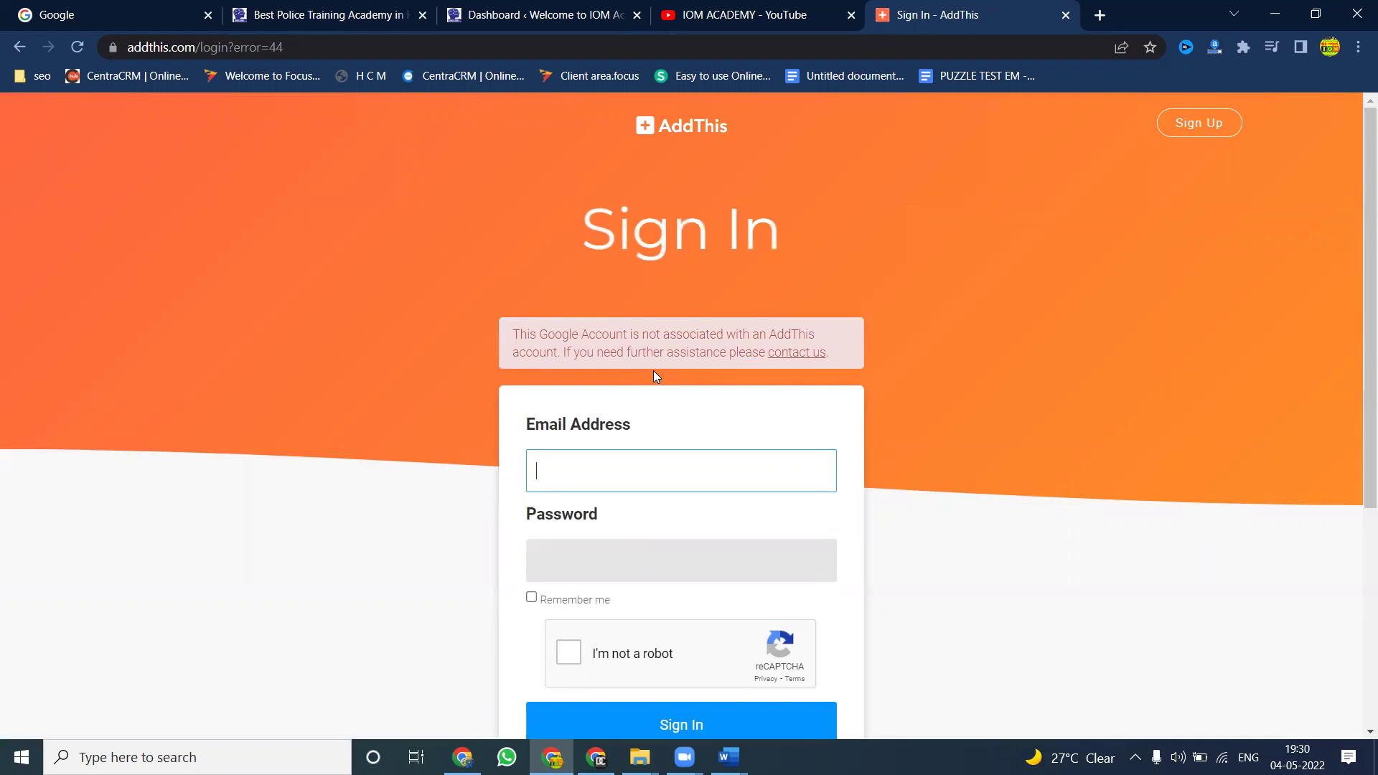
Step: Open the AddThis sign-up form and set the country to India
scroll(732, 368, down, 4)
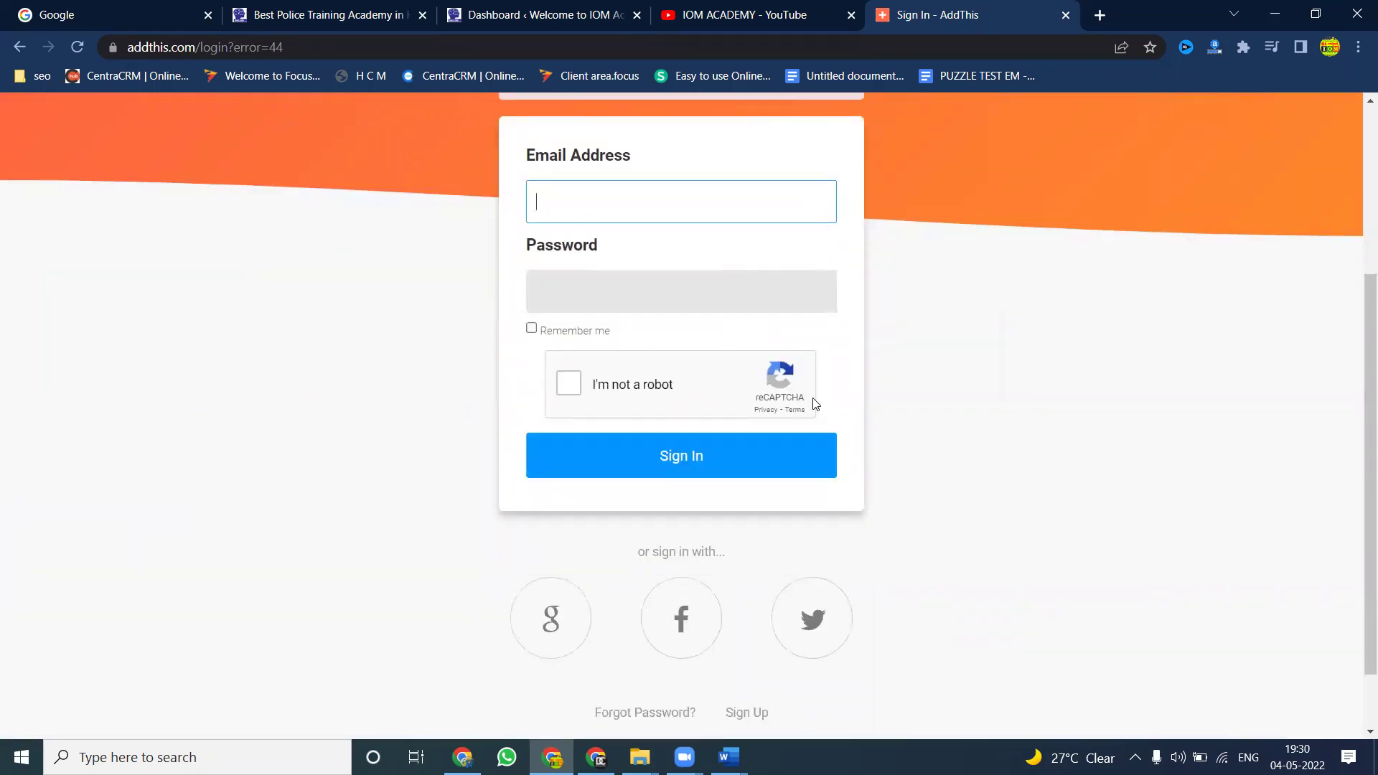
scroll(816, 404, down, 1)
click(763, 633)
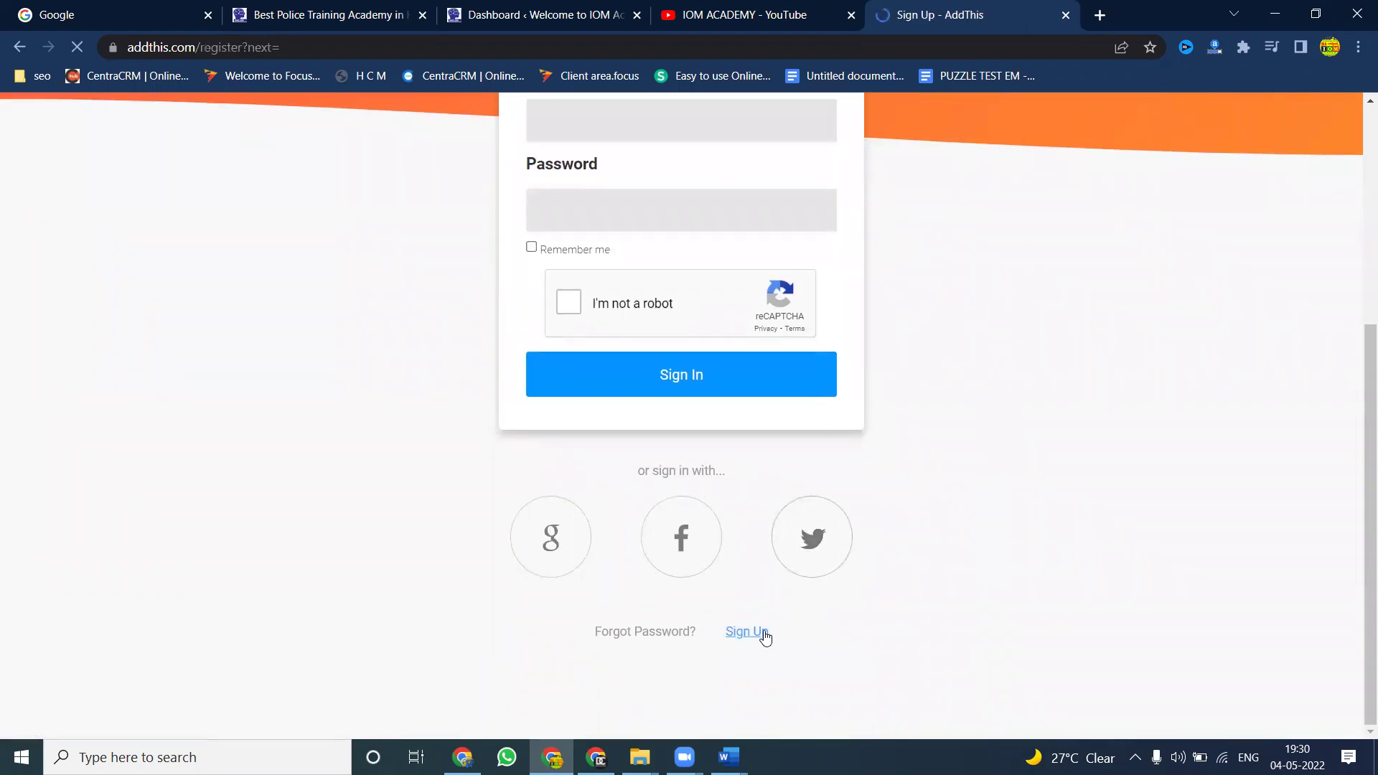
scroll(822, 434, down, 2)
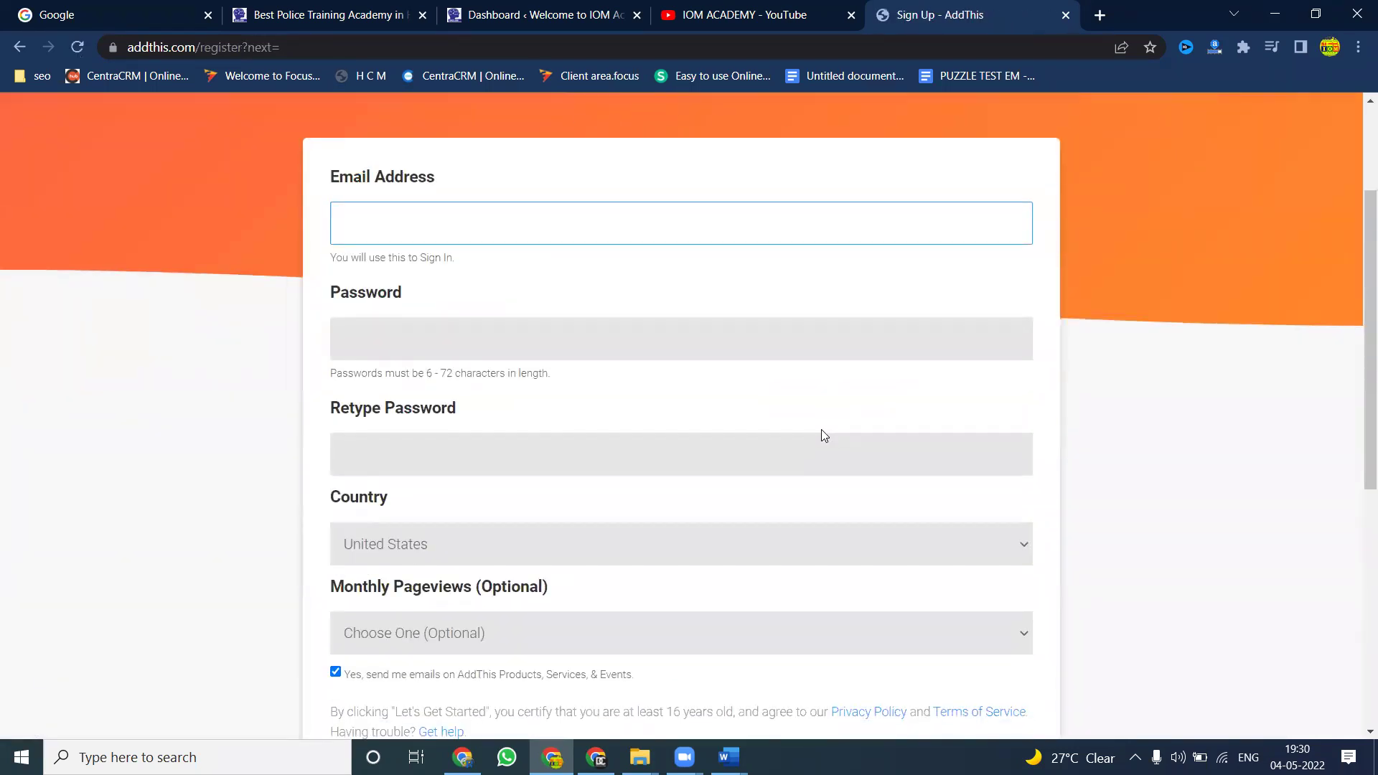
click(674, 553)
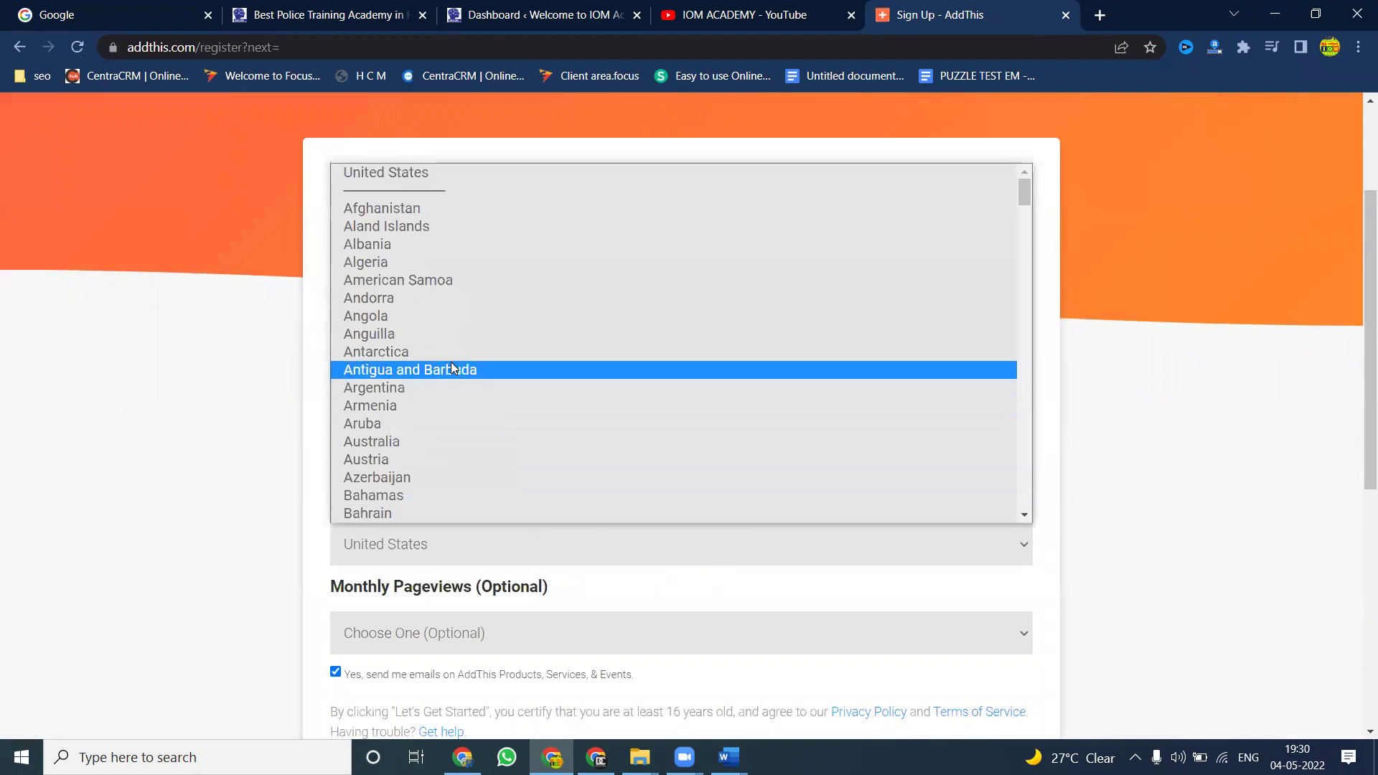
key(i)
scroll(414, 420, down, 2)
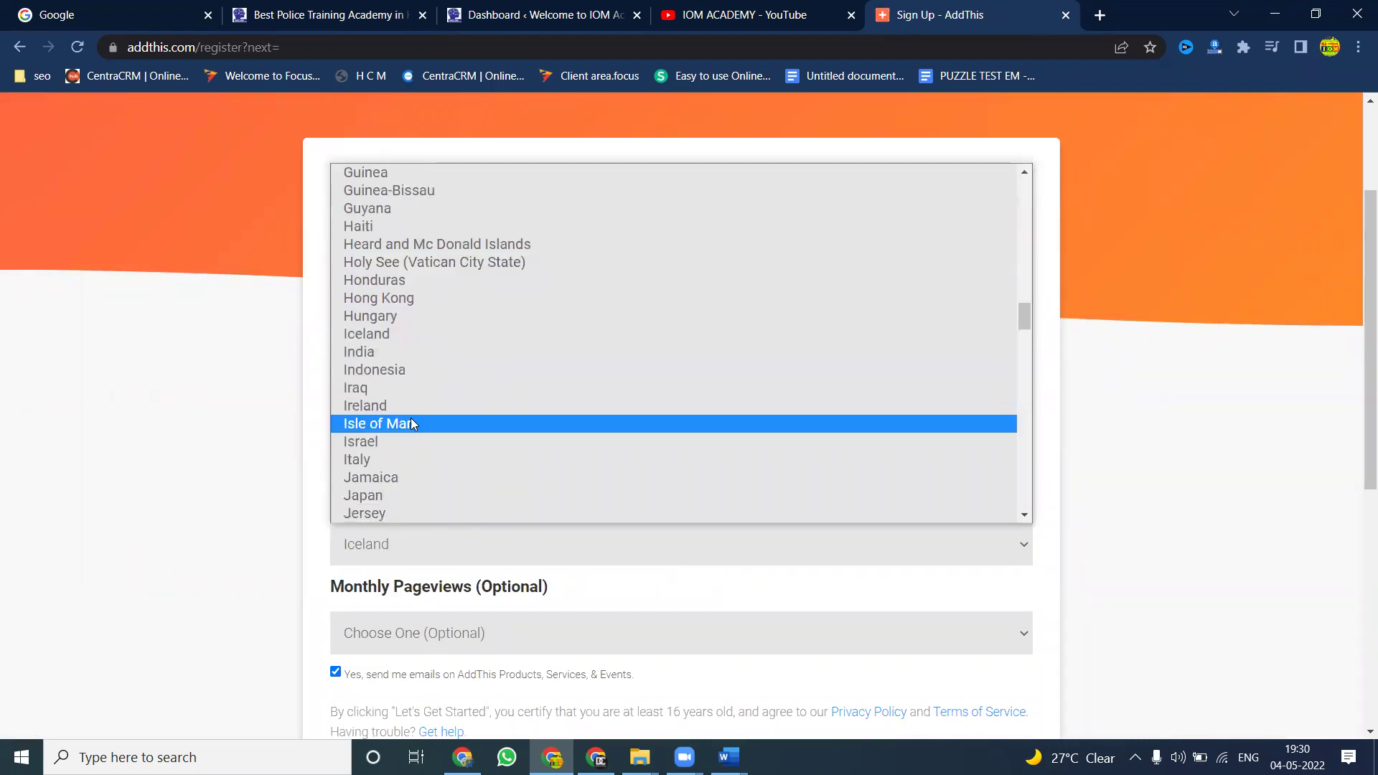
click(395, 353)
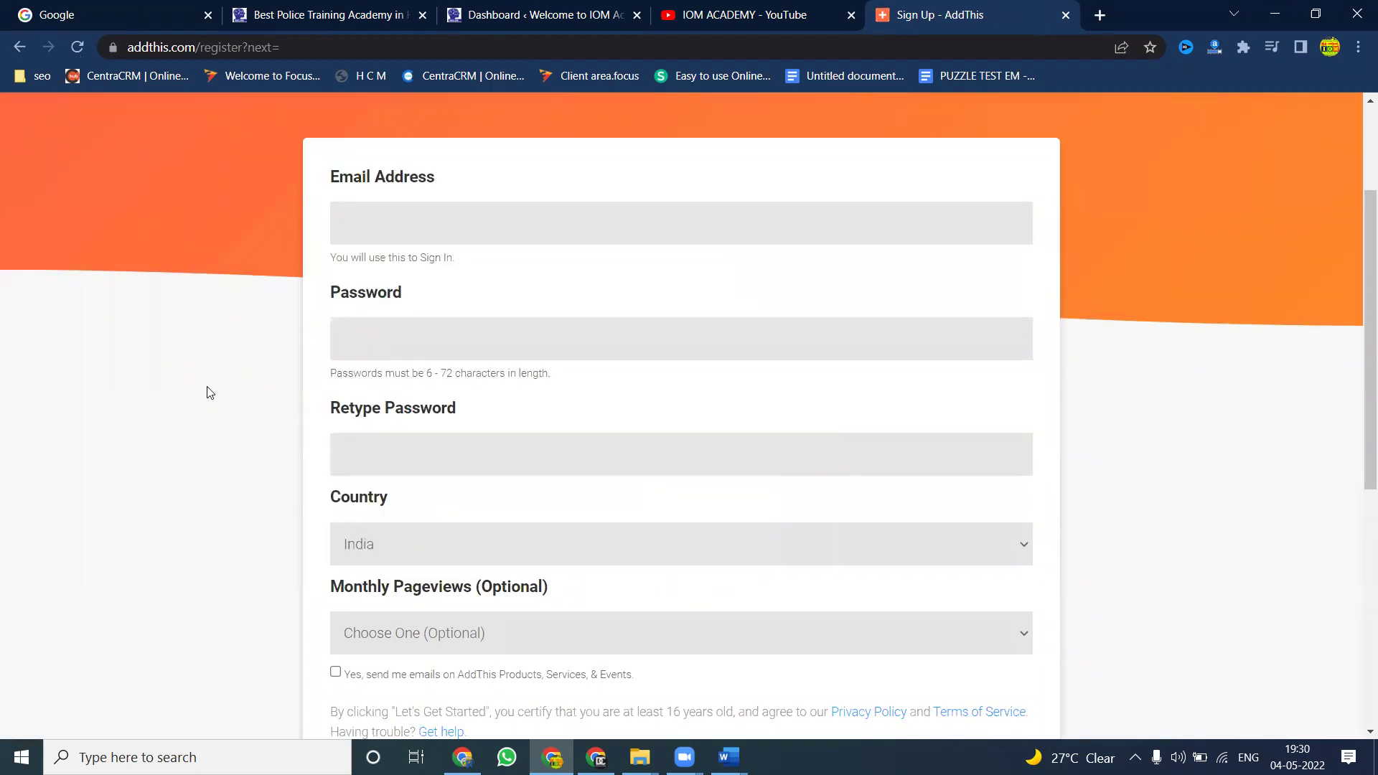
Step: Set the monthly pageviews in the sign-up form to 1MM+
scroll(215, 395, down, 1)
click(381, 543)
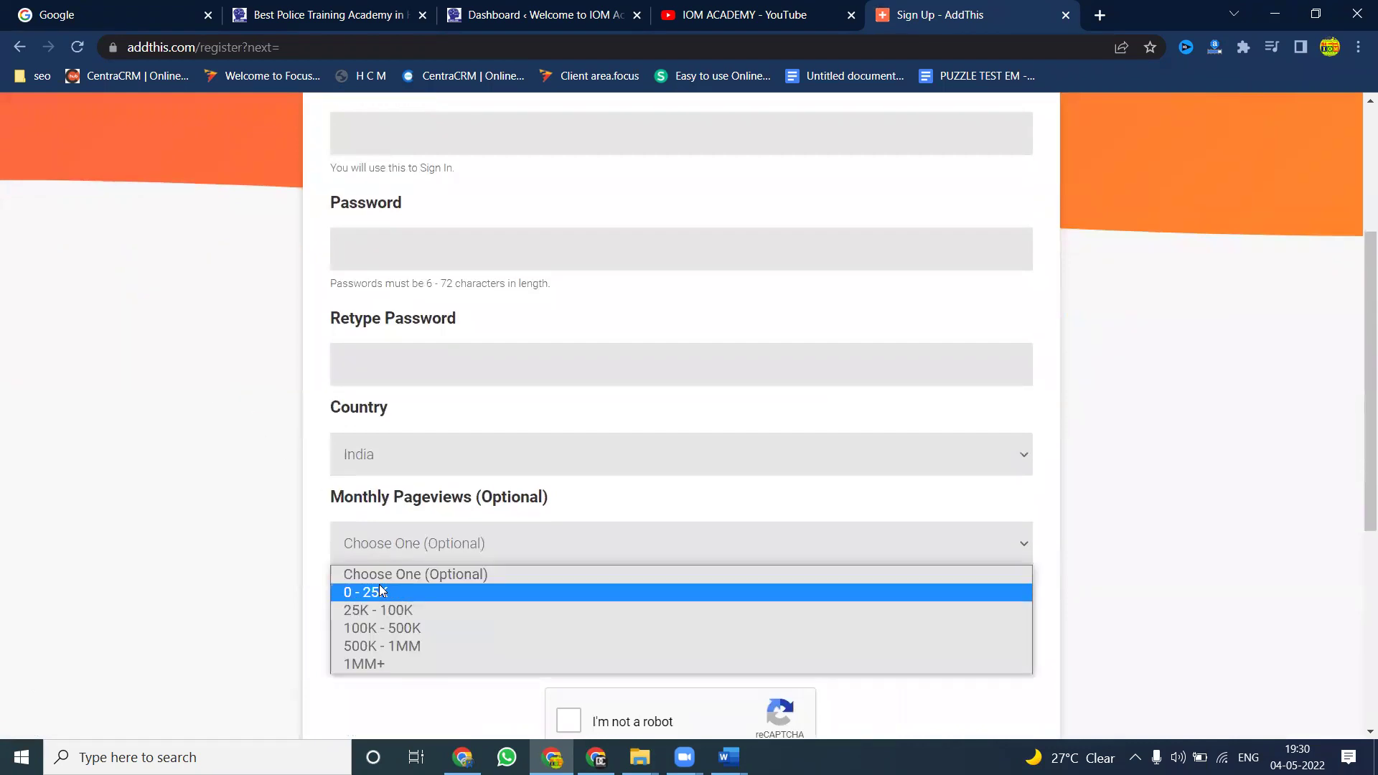
click(379, 585)
click(371, 557)
click(389, 656)
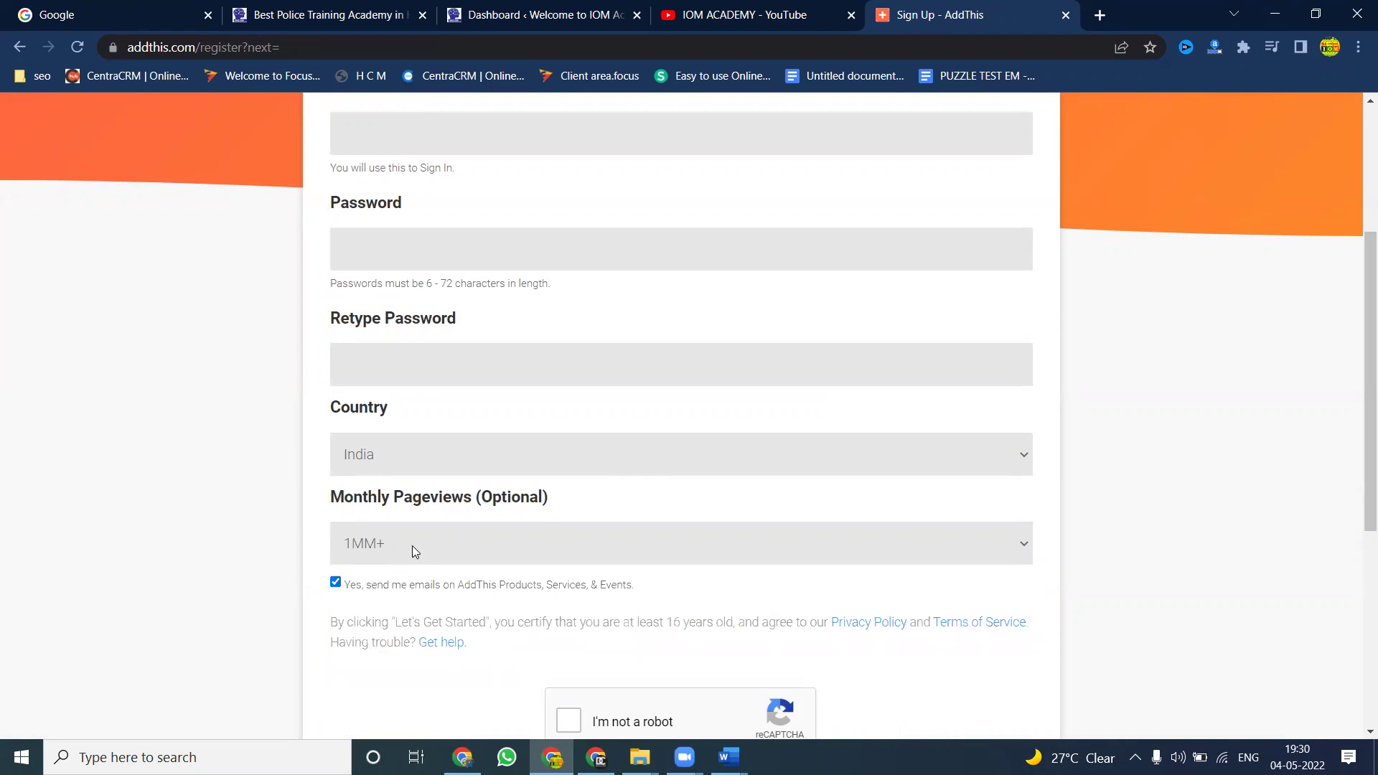
Step: Complete the robot check, the account e-mail and both password fields, and submit the AddThis registration
click(625, 712)
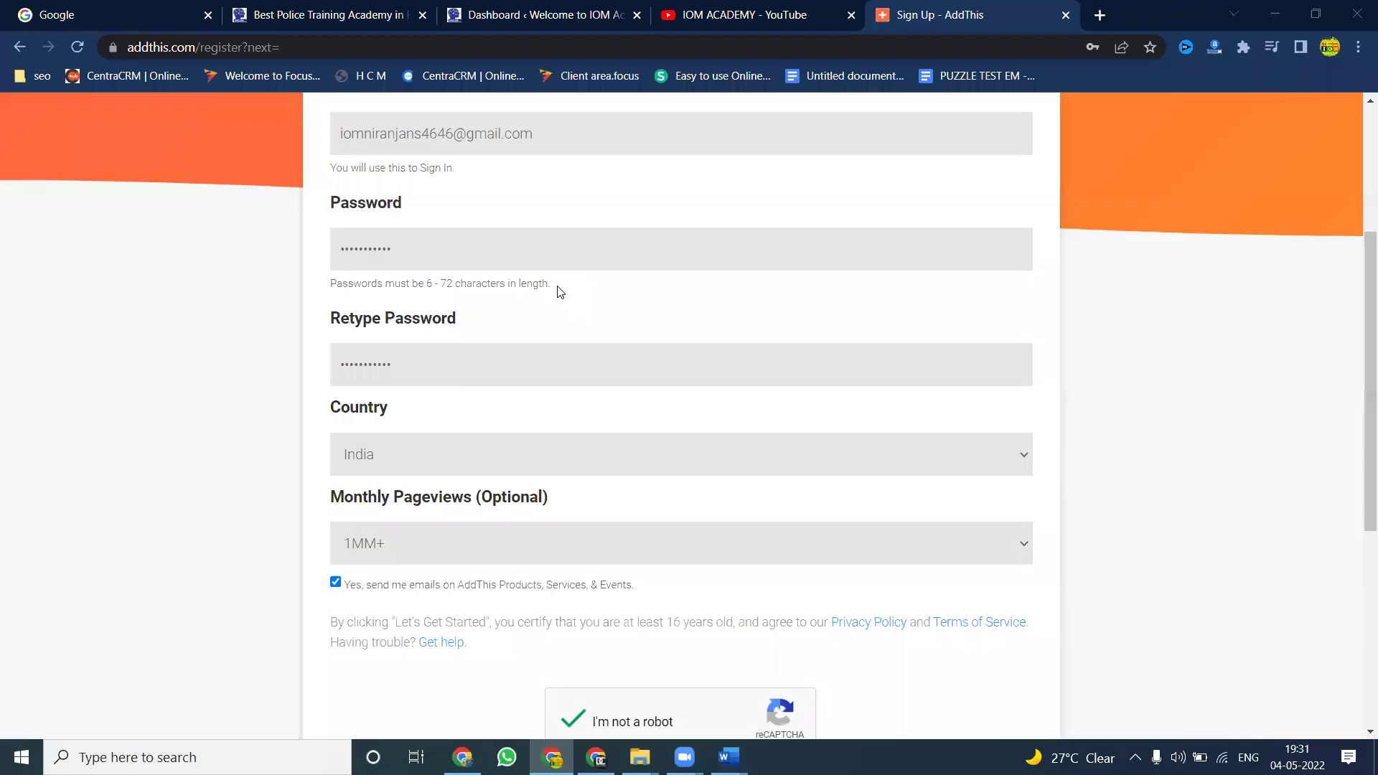
scroll(561, 292, down, 2)
click(647, 613)
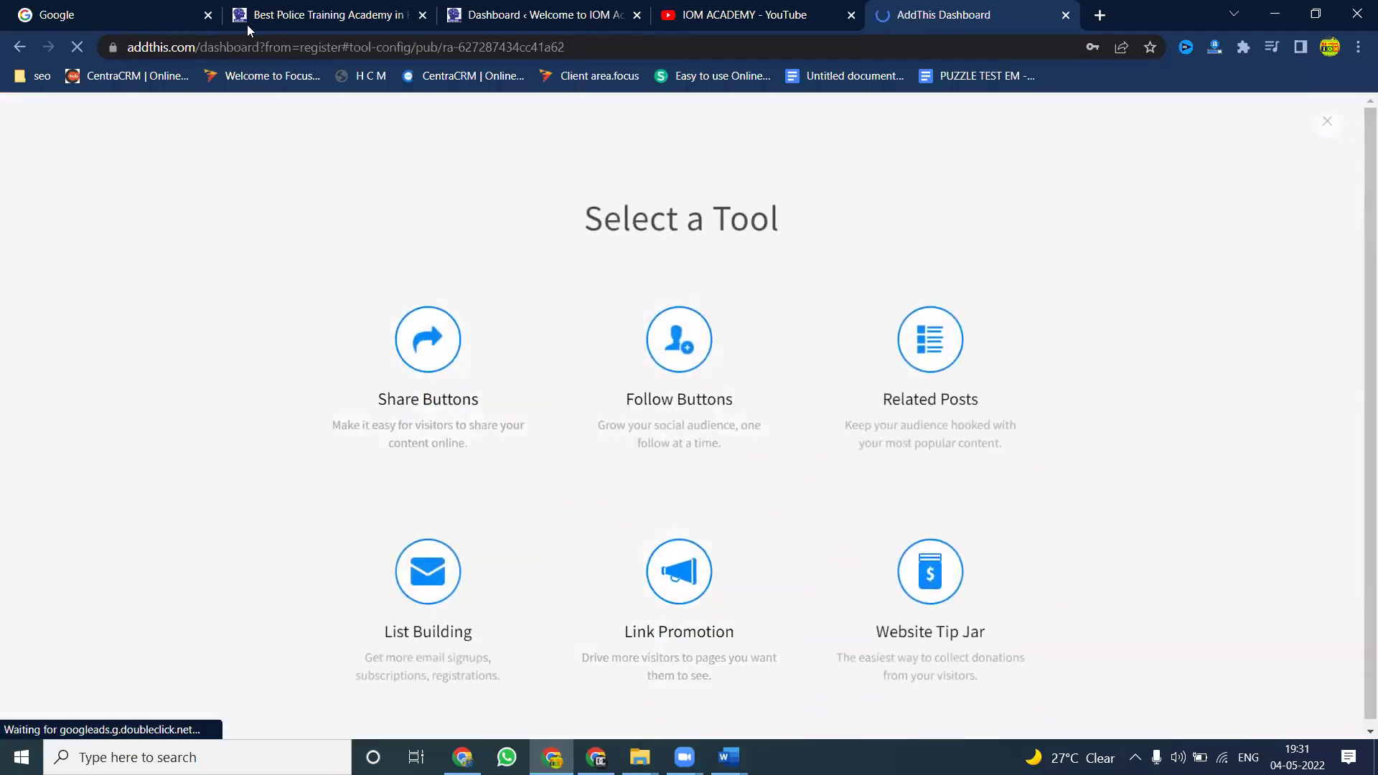
Step: Open the Gmail inbox in a new tab and check its Promotions, Social and Primary categories
click(201, 16)
middle_click(1204, 129)
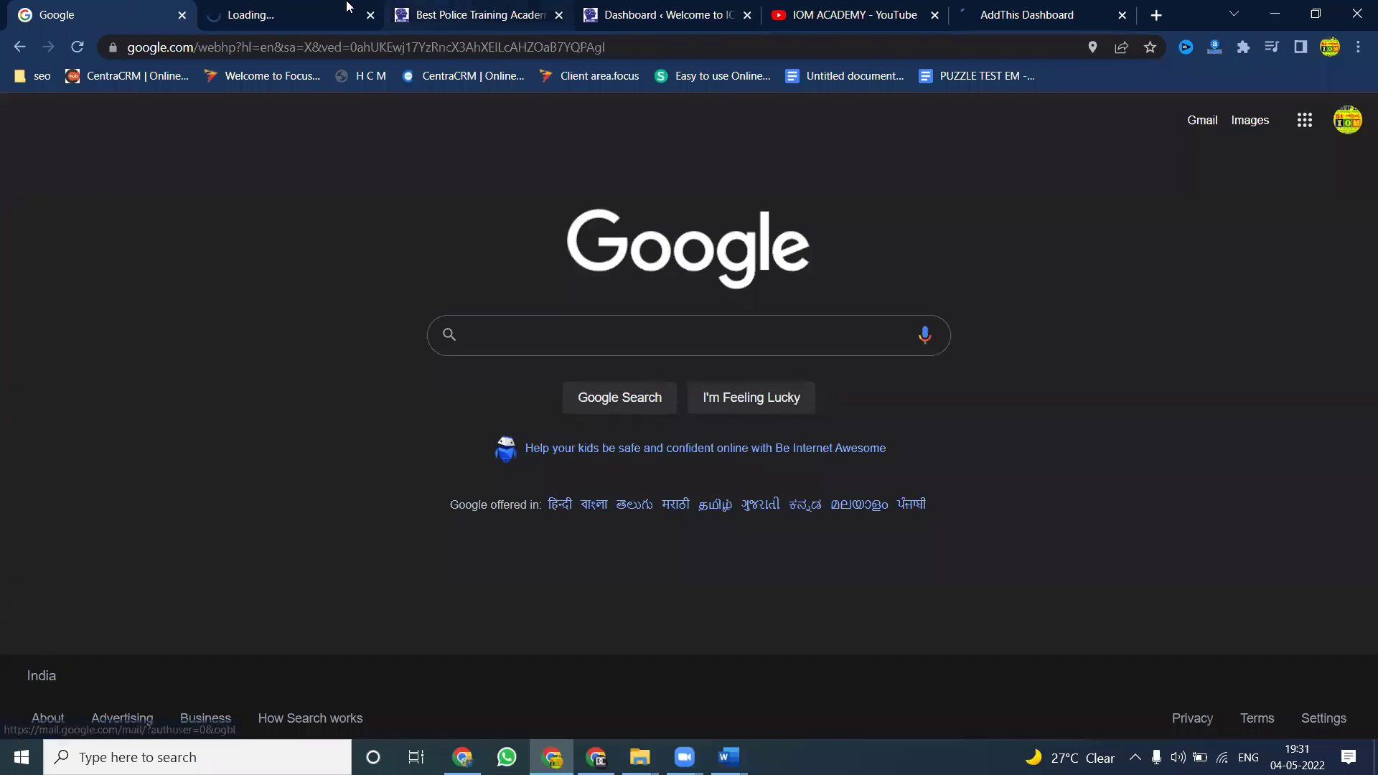
click(325, 10)
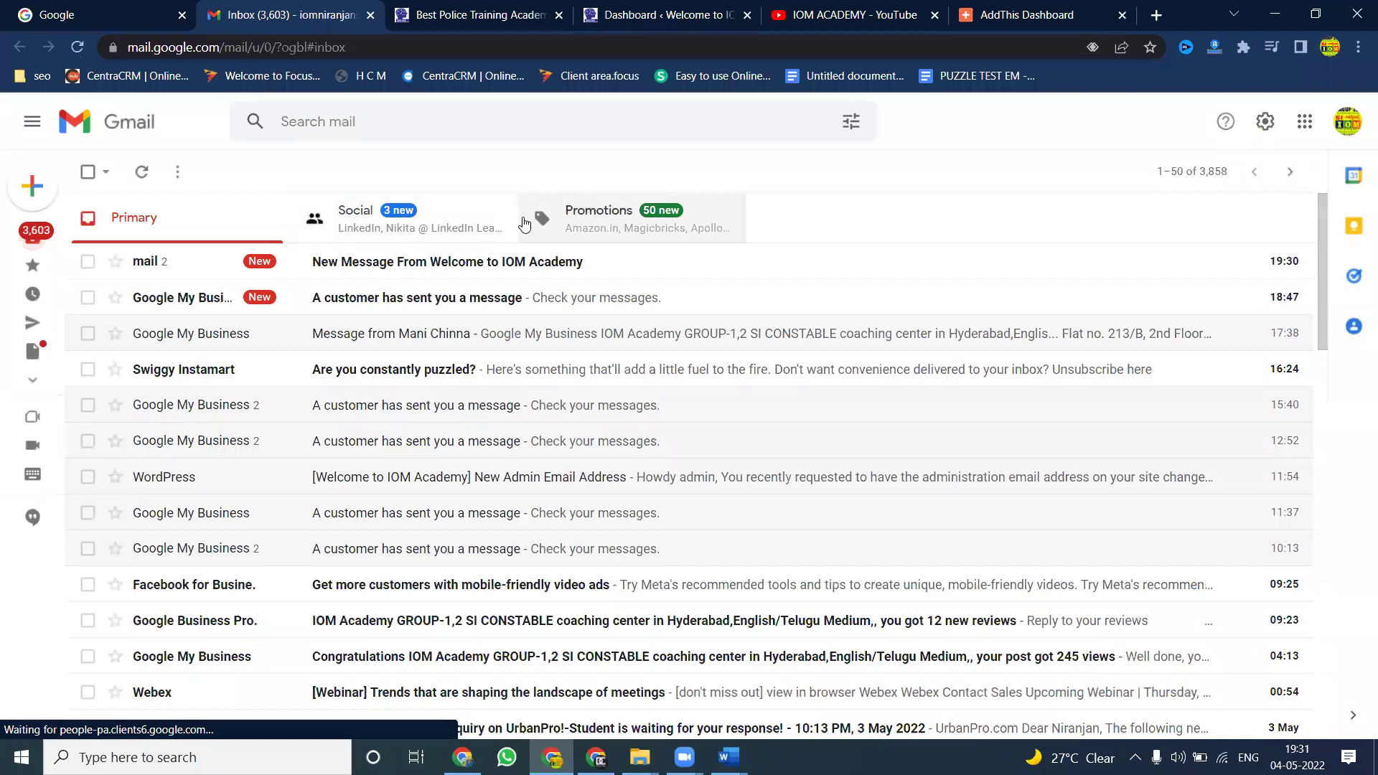
click(552, 220)
click(445, 227)
click(237, 217)
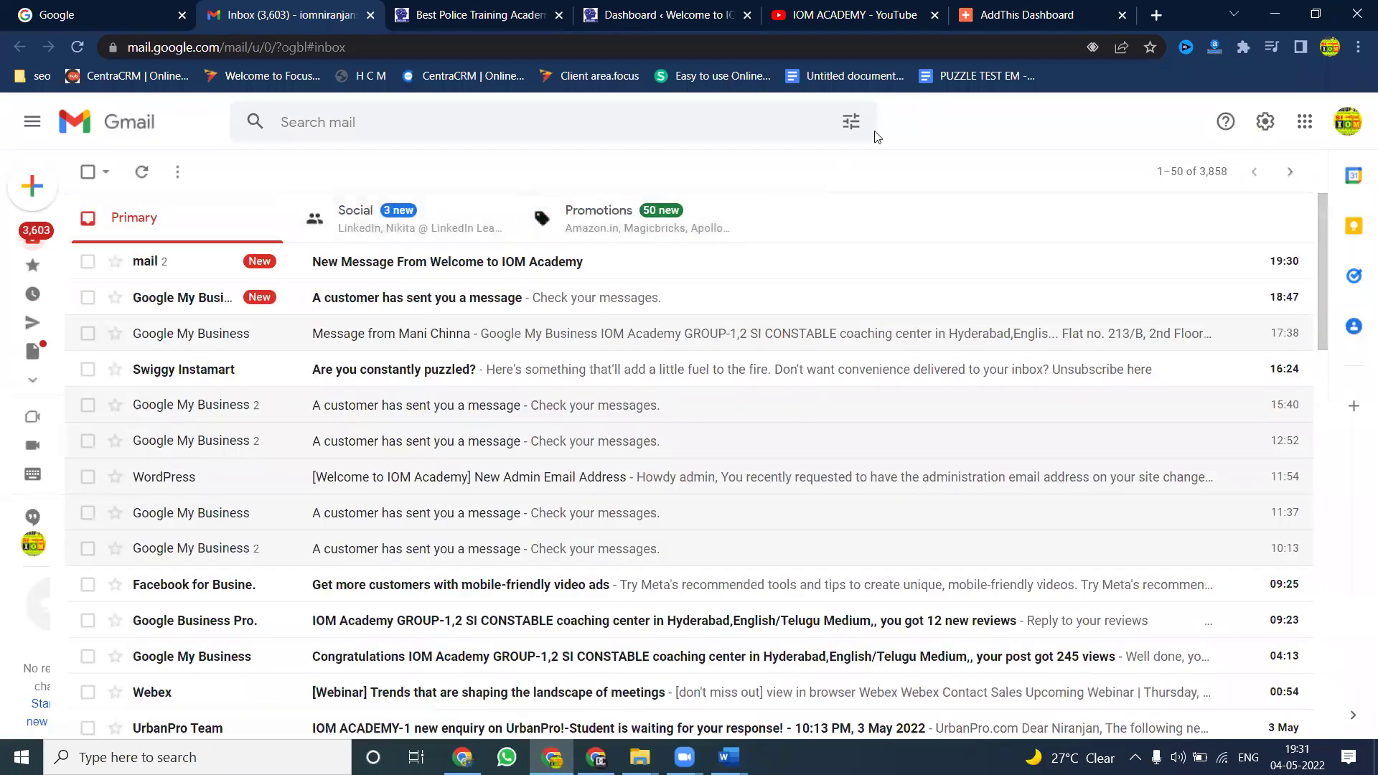
Step: Return to the AddThis dashboard, save the account login in the browser and choose the Share Buttons tool
click(1019, 11)
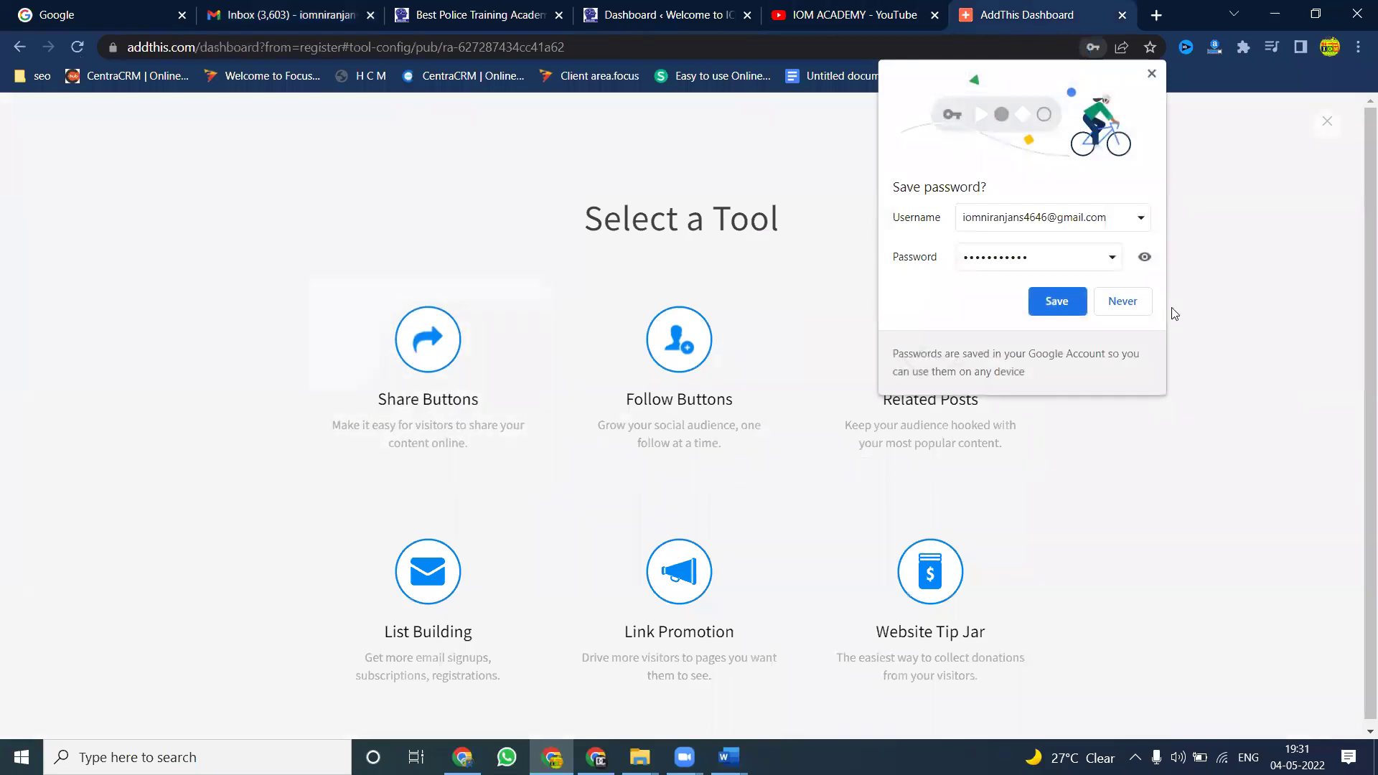
click(1061, 304)
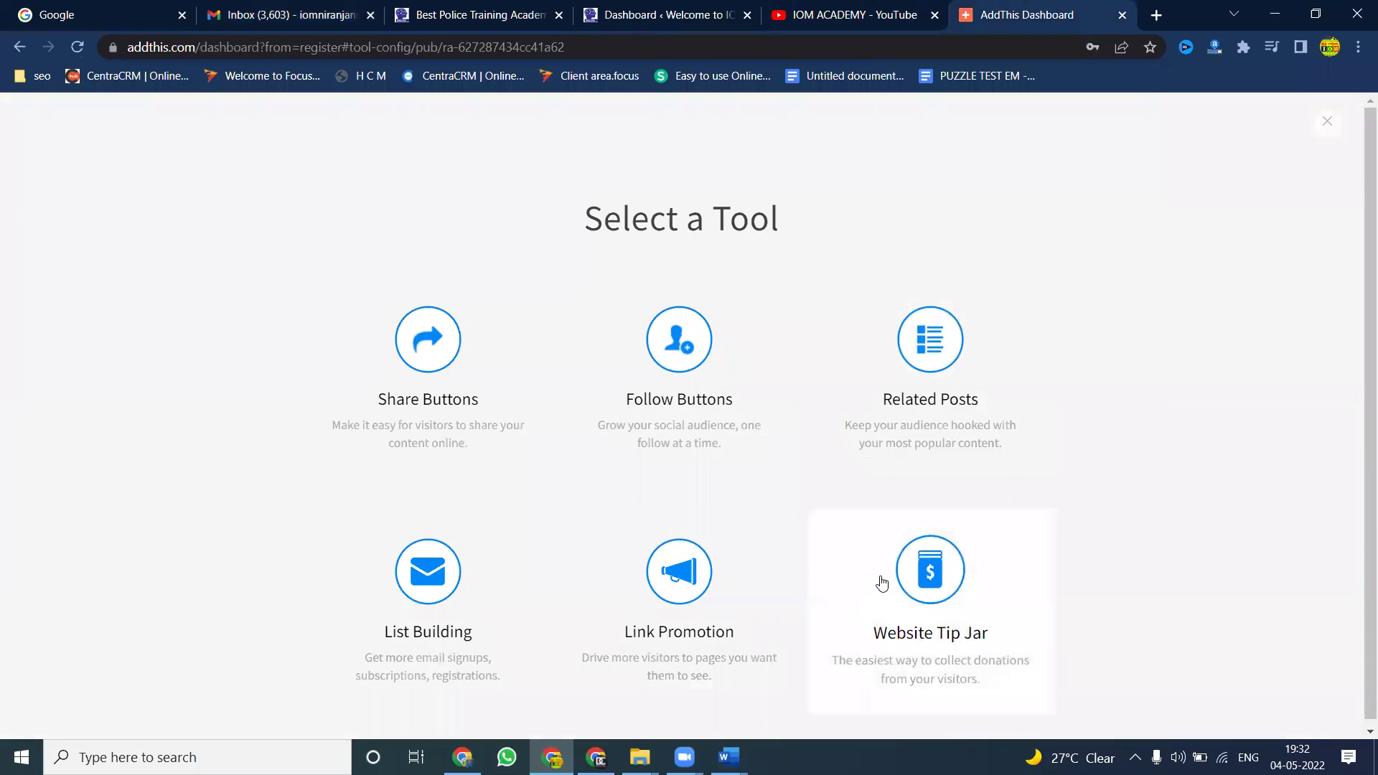
click(431, 346)
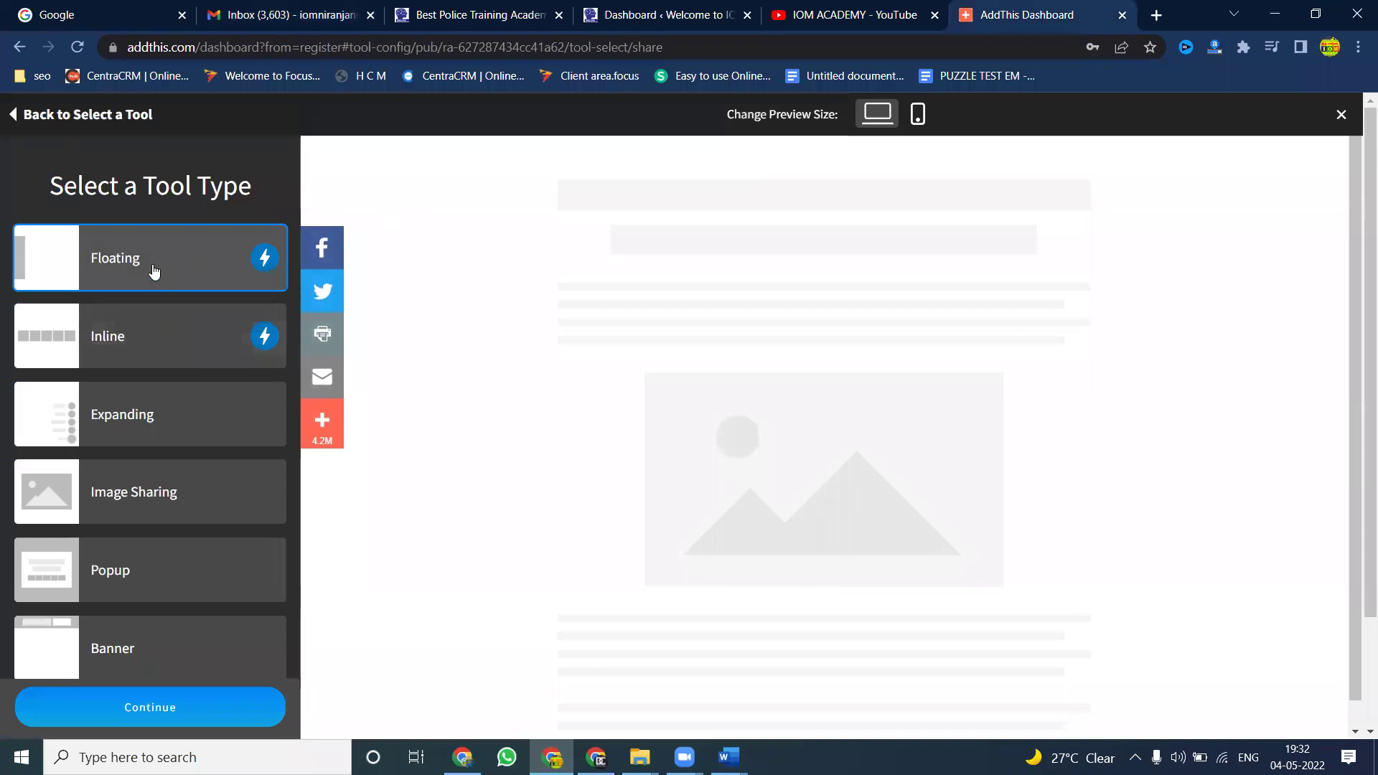
Step: Preview the Inline, Expanding, Image Sharing, Popup and Banner types of share buttons
click(153, 348)
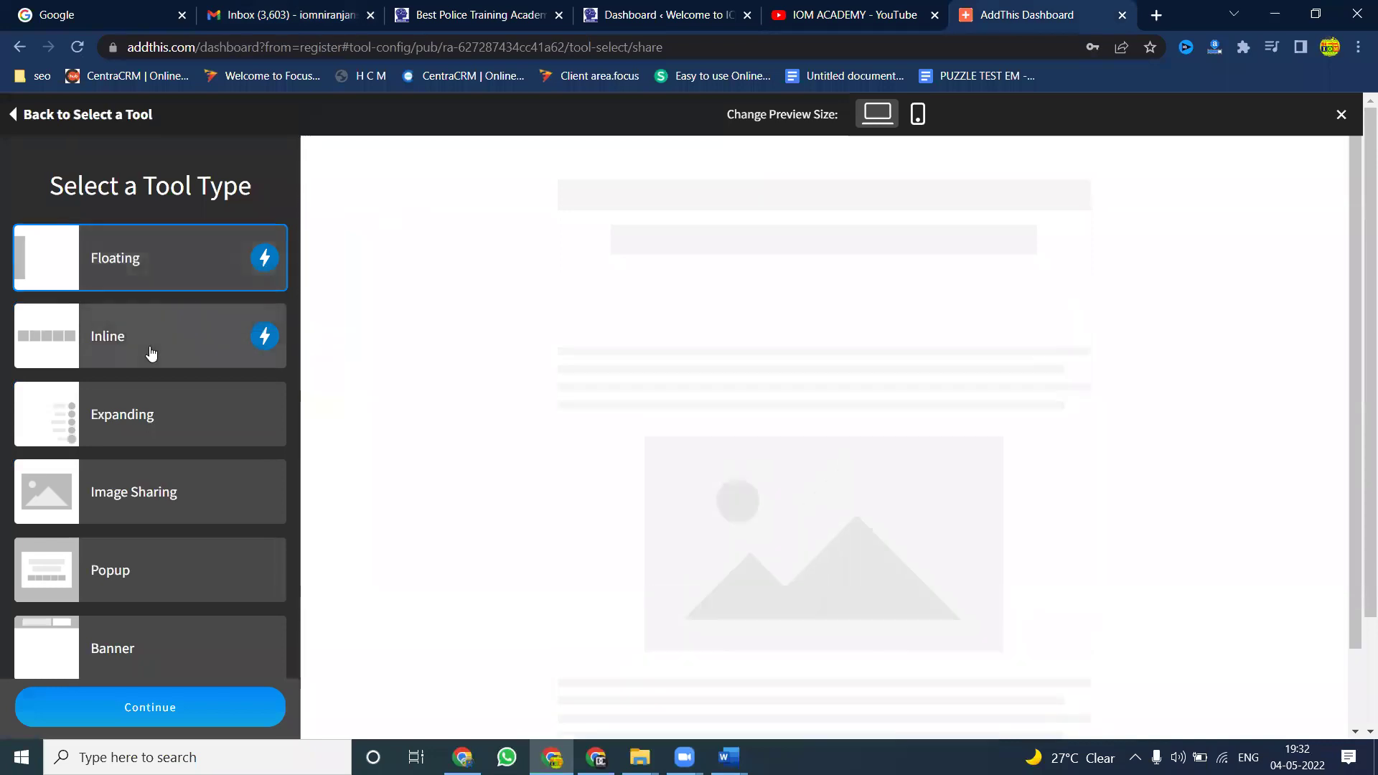
click(146, 416)
mouse_move(1328, 707)
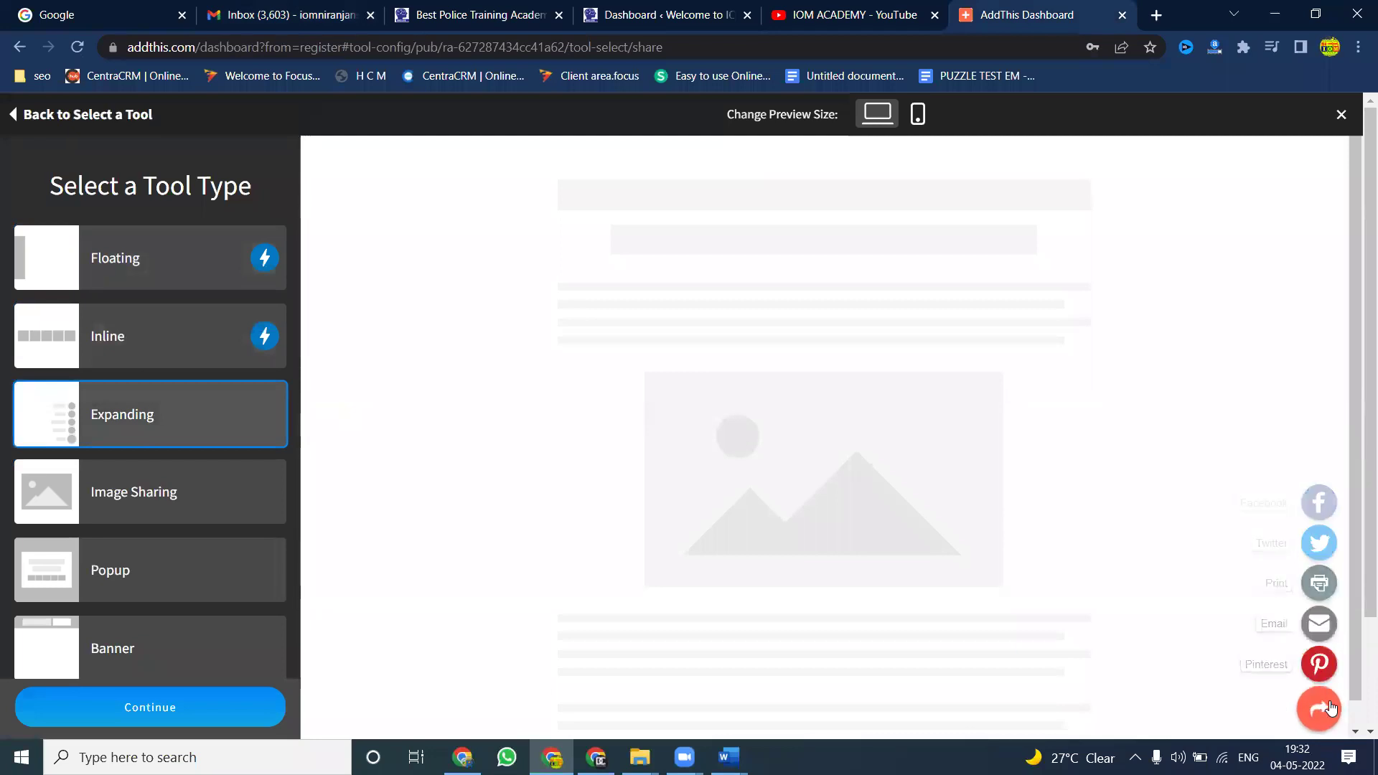
click(172, 490)
click(152, 570)
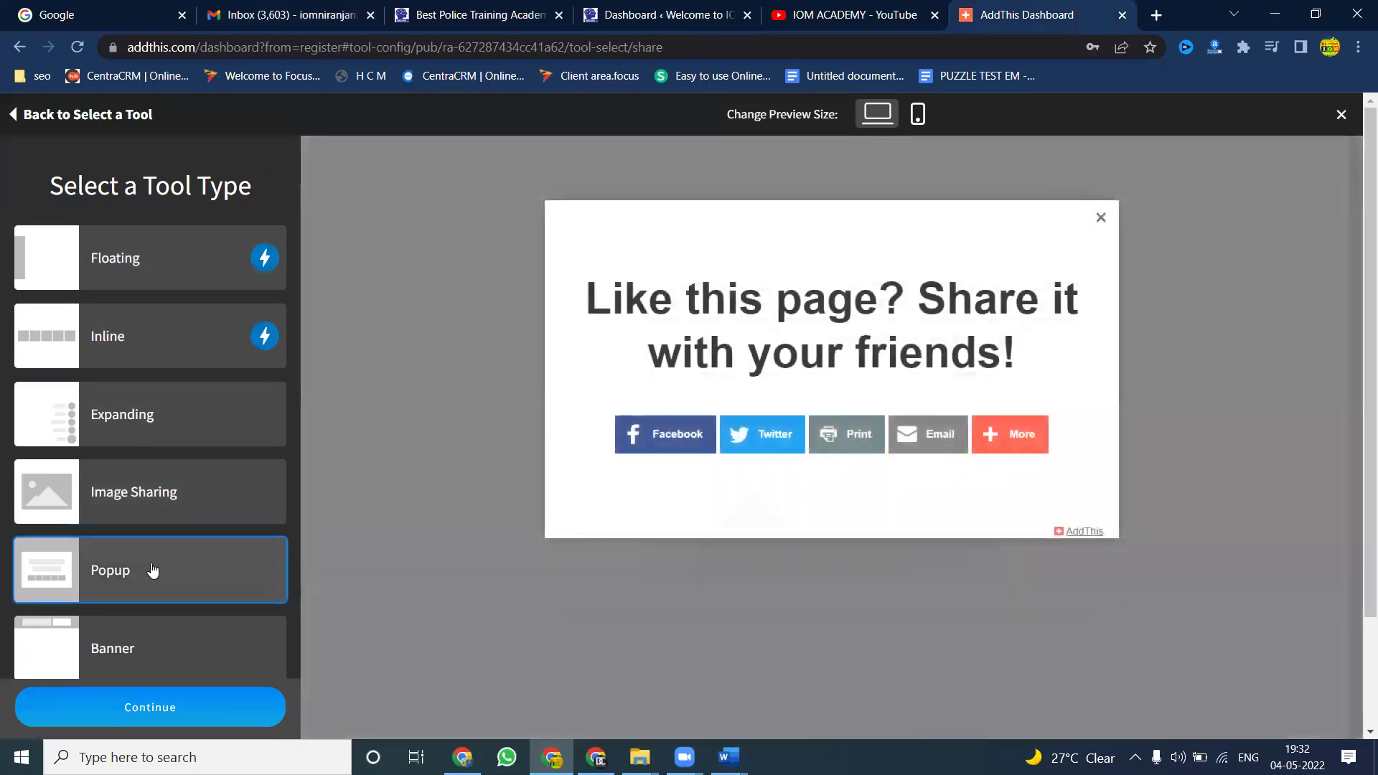
click(146, 659)
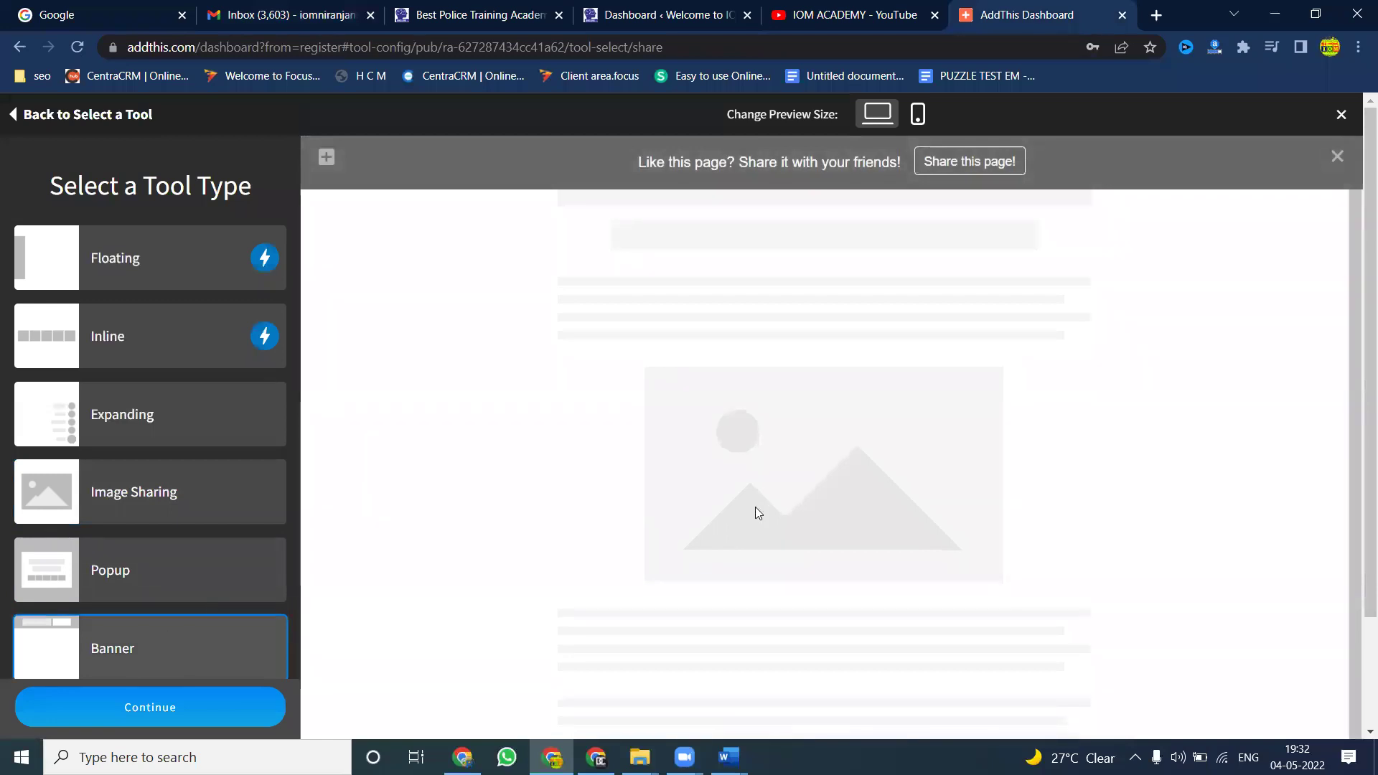
scroll(160, 554, down, 3)
scroll(155, 503, up, 3)
Step: Select the Floating share button type and continue to its settings
click(133, 274)
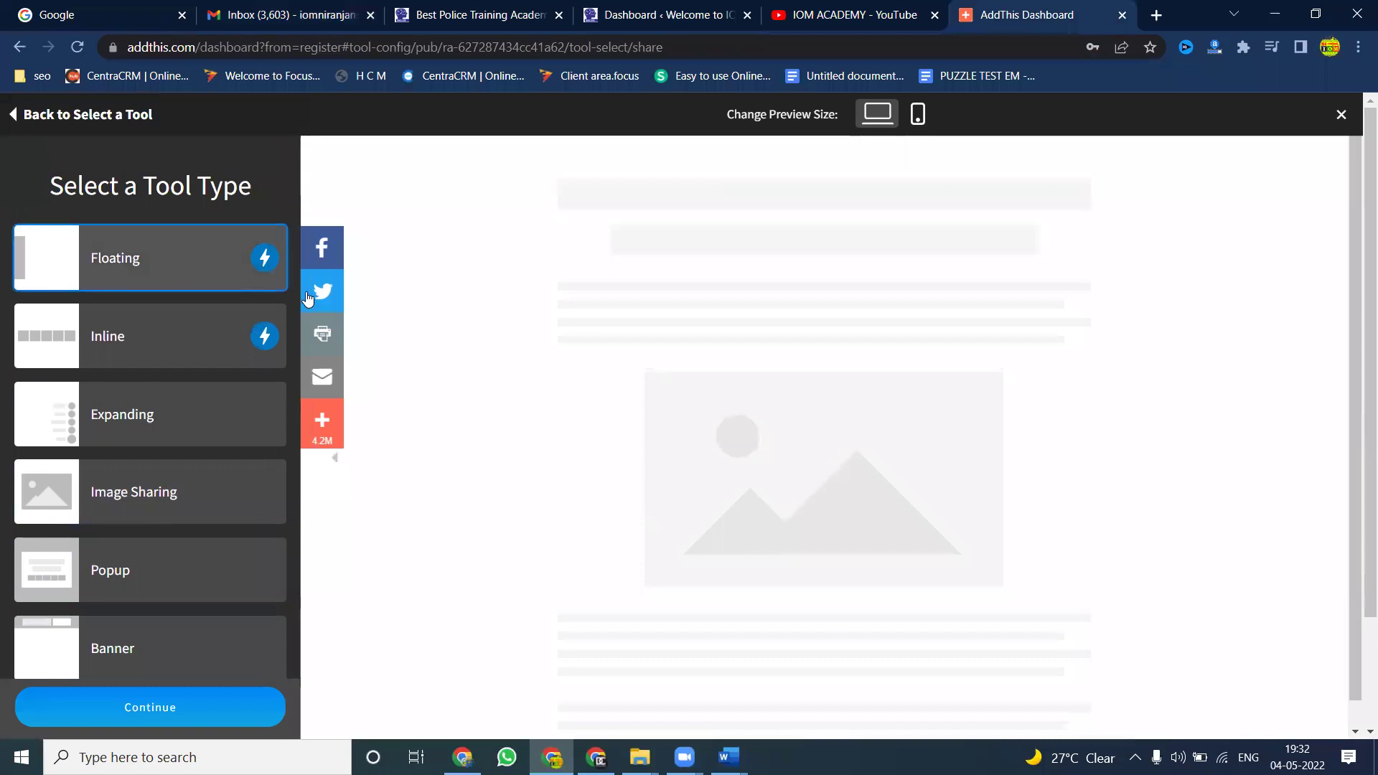
click(150, 708)
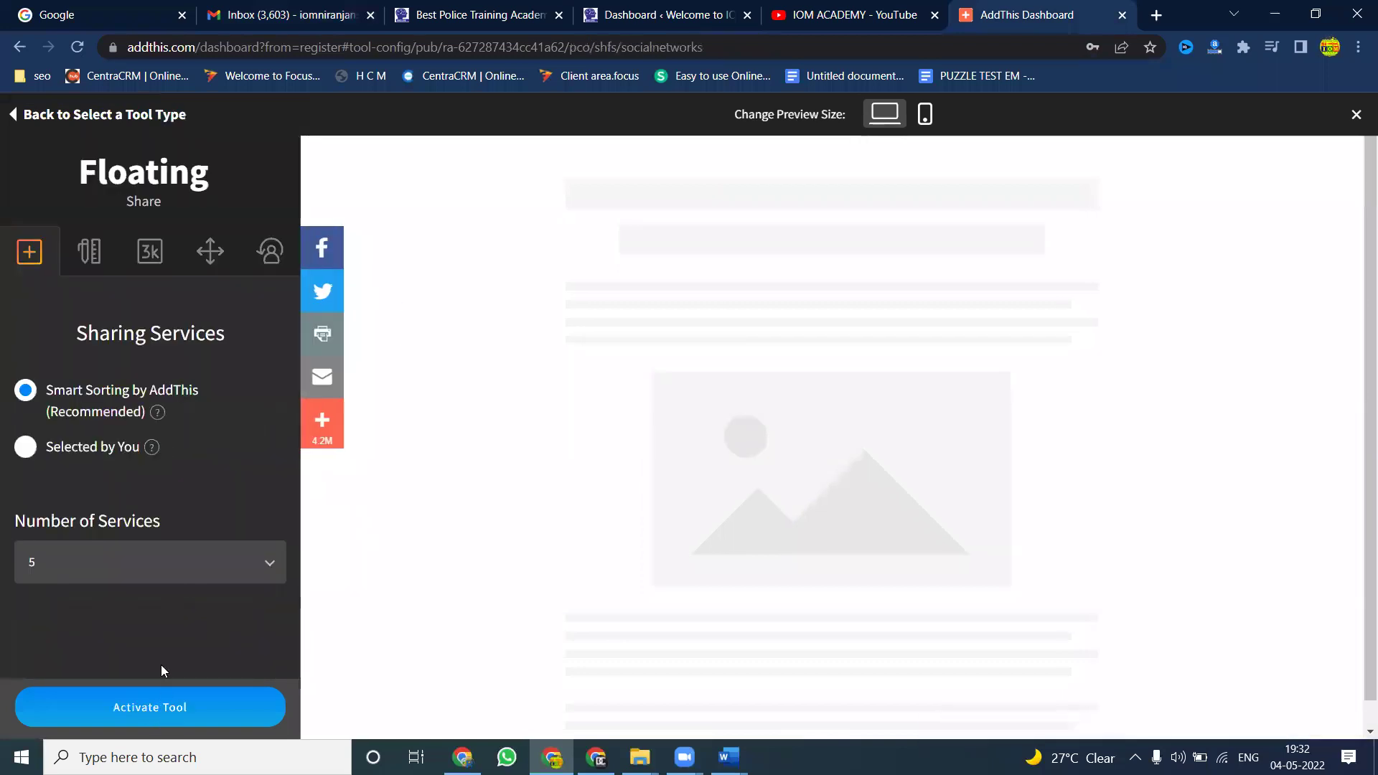
Step: Review the Number of Services choices for the floating share bar and keep 5
click(107, 576)
scroll(71, 618, down, 3)
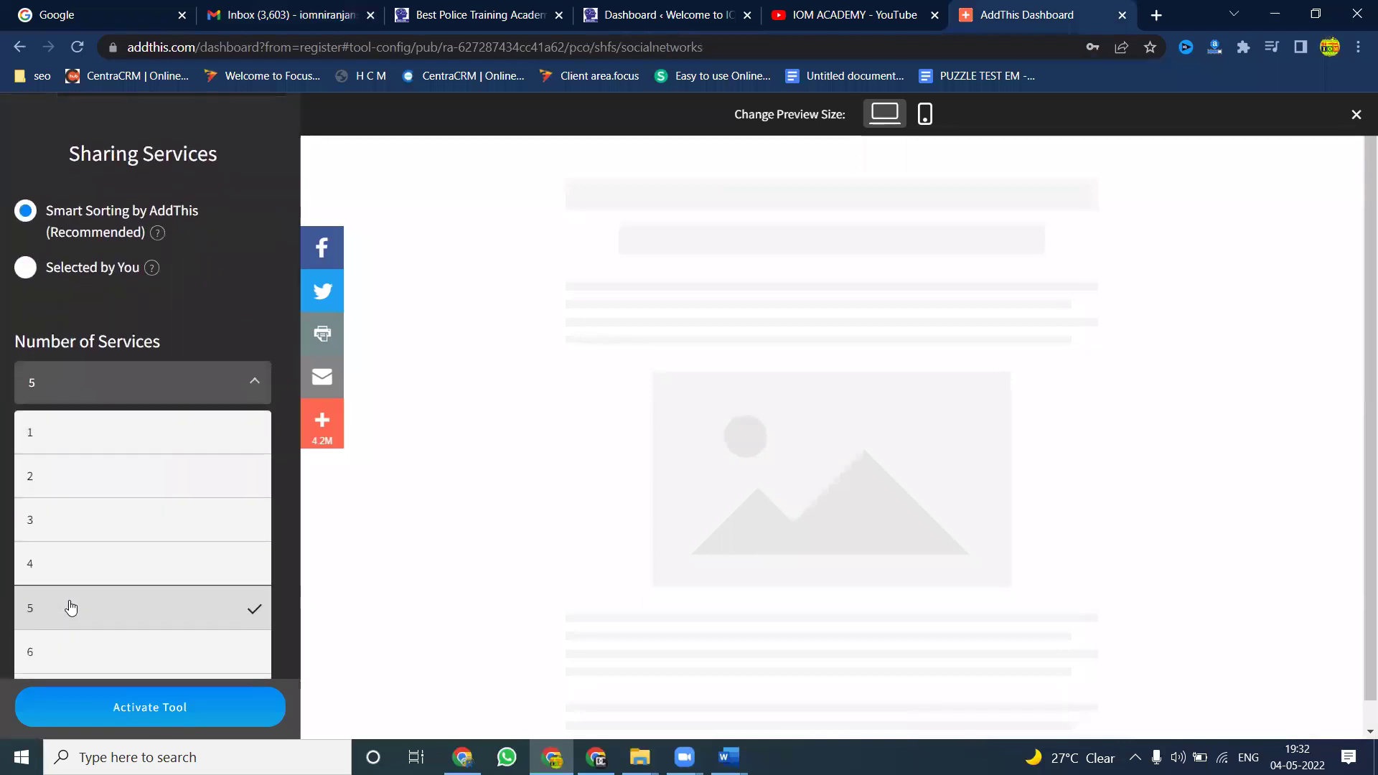
click(71, 608)
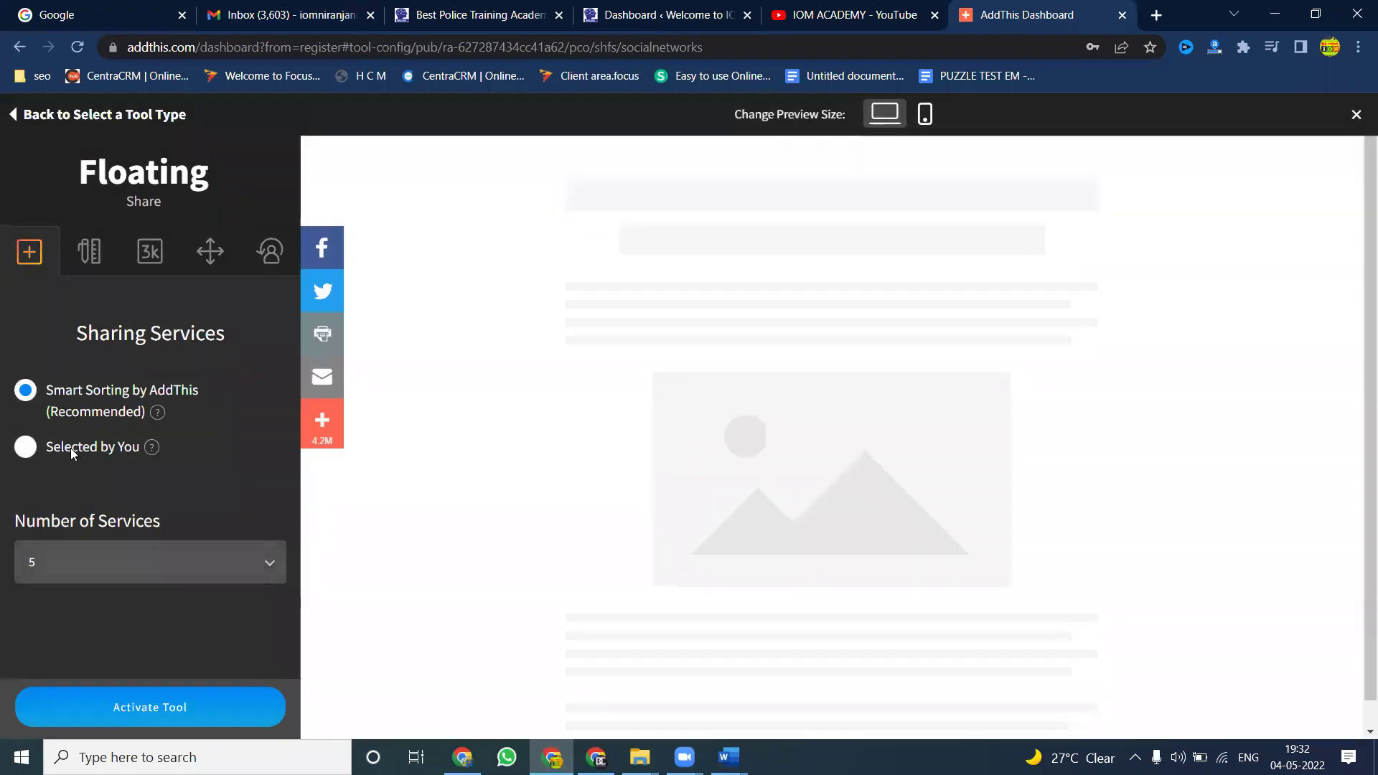
Step: Set the sharing services to Selected by You and remove Email and AddThis from the selected services
click(27, 447)
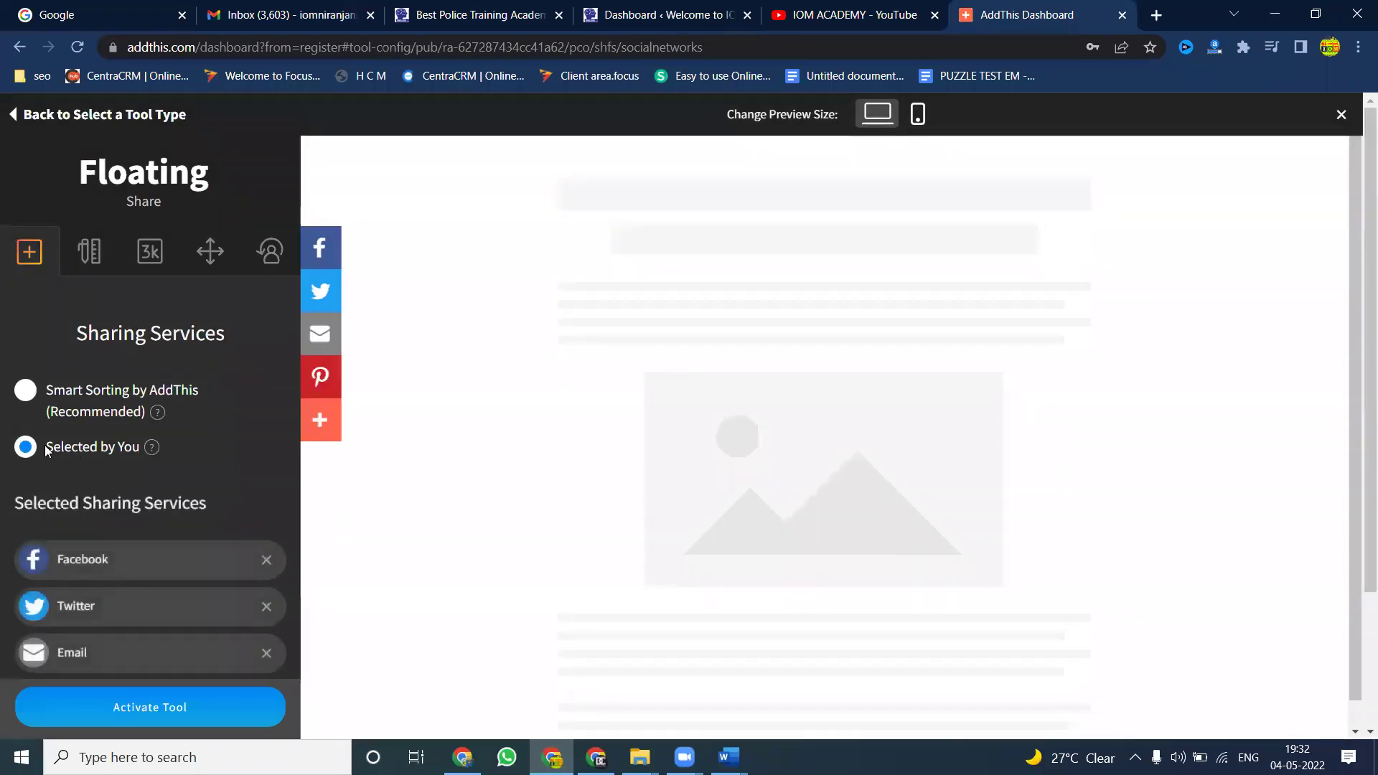
scroll(138, 455, down, 3)
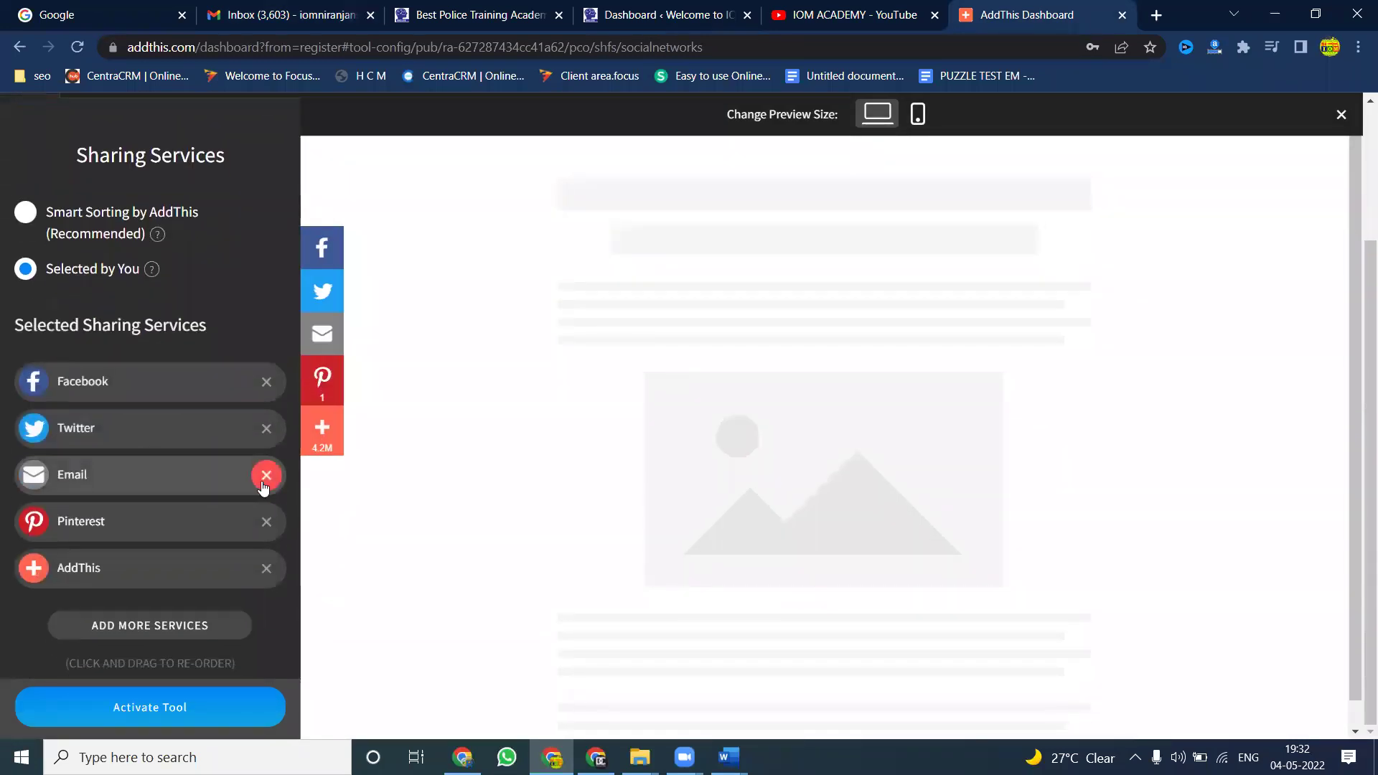
click(265, 476)
click(267, 569)
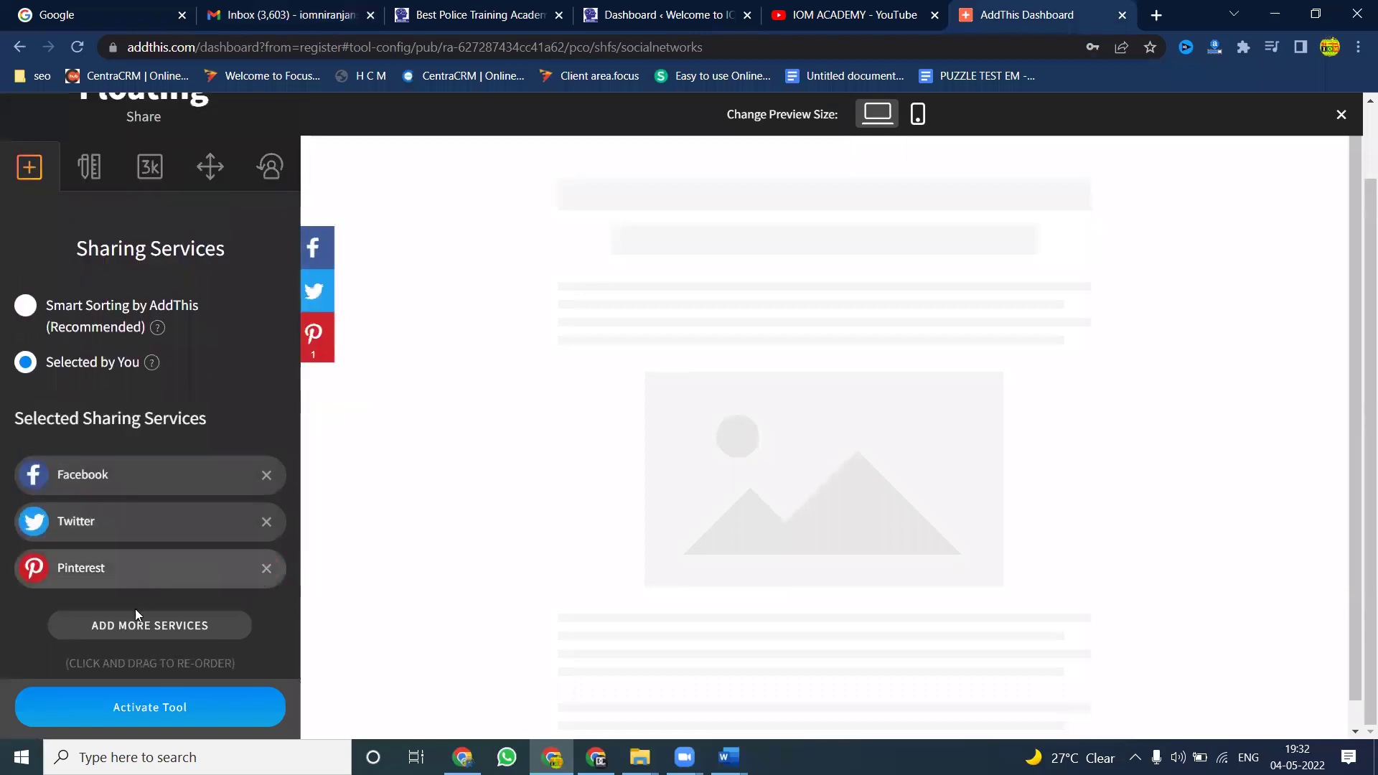
Step: Add LinkedIn to the selected sharing services and activate the floating share tool
click(147, 625)
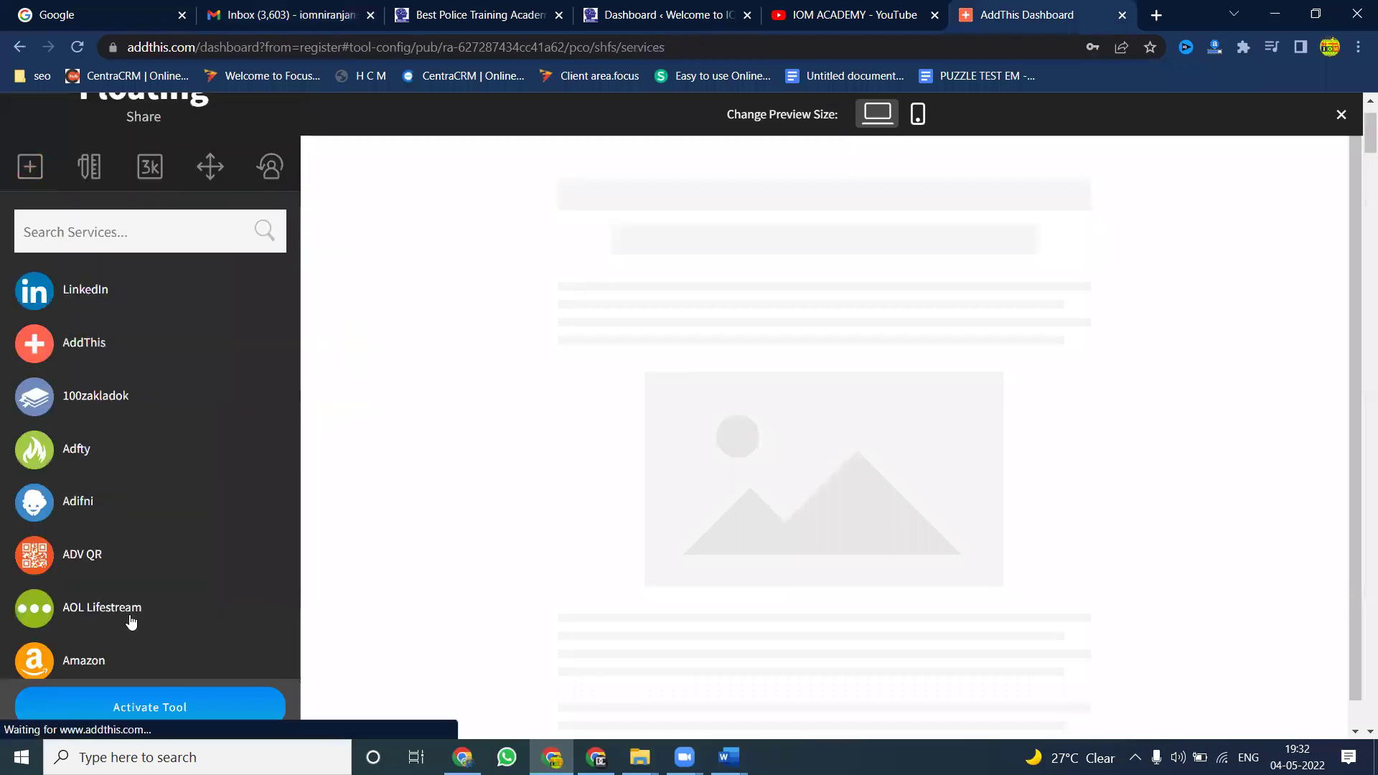
click(122, 287)
click(105, 706)
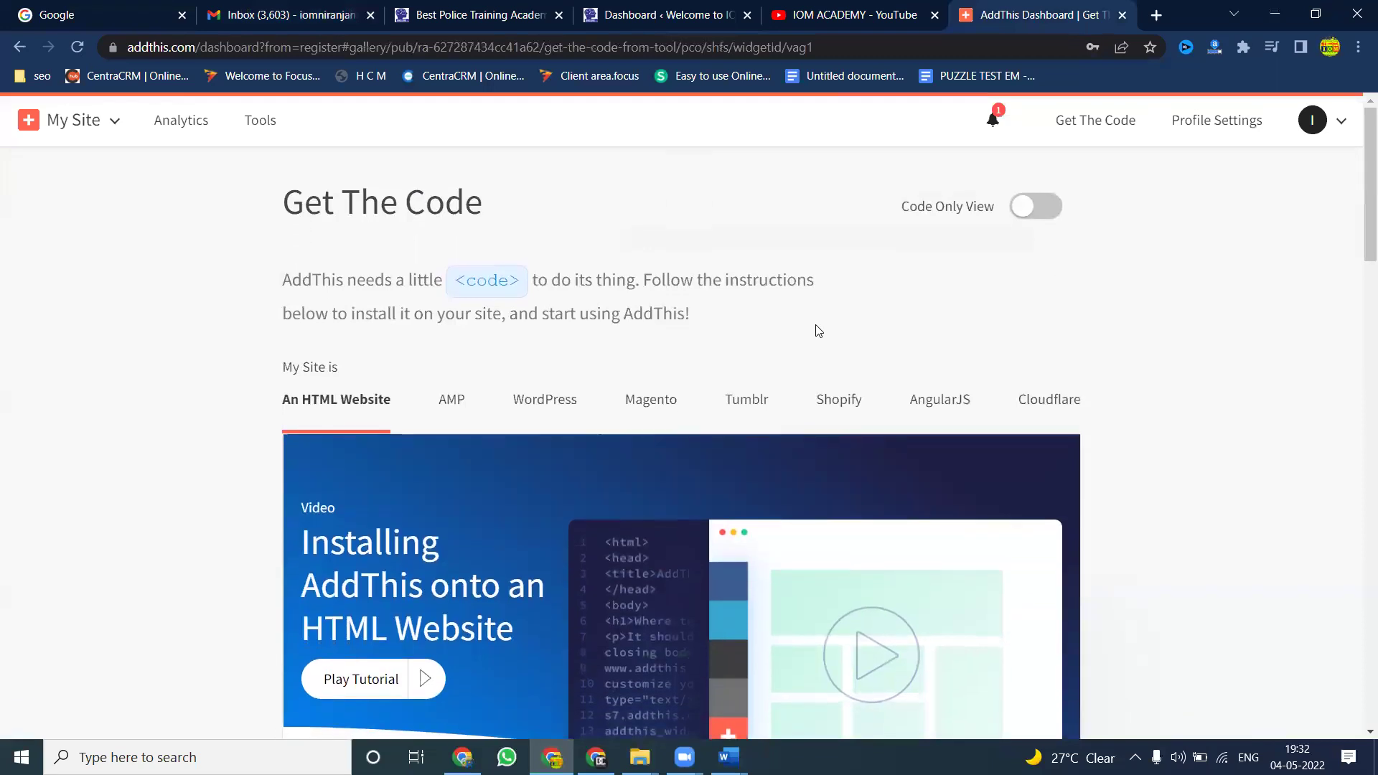
Step: Look through the Get The Code instructions for installing AddThis on an HTML website
scroll(819, 331, down, 8)
scroll(1011, 403, up, 5)
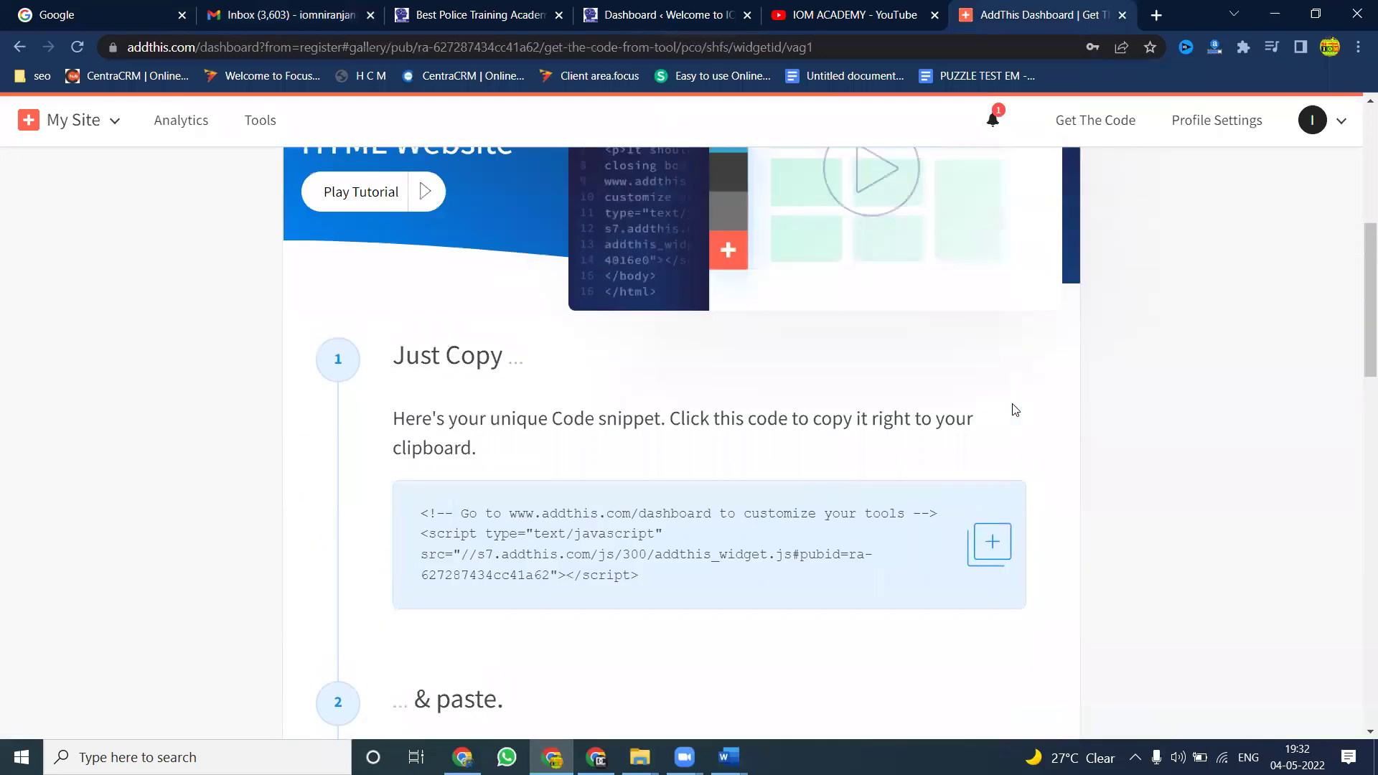
click(1096, 122)
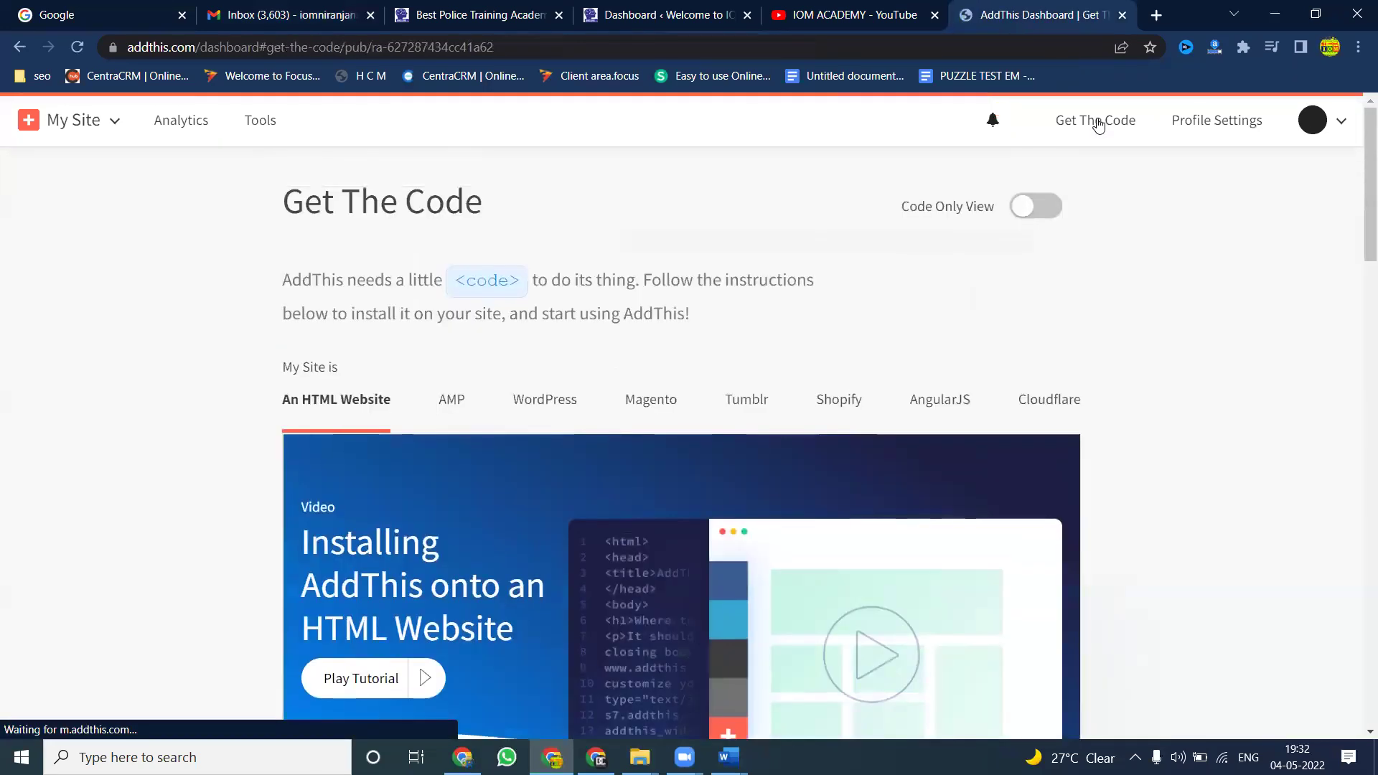
Step: Return to the website tools list and open the settings of the Floating share button
click(257, 124)
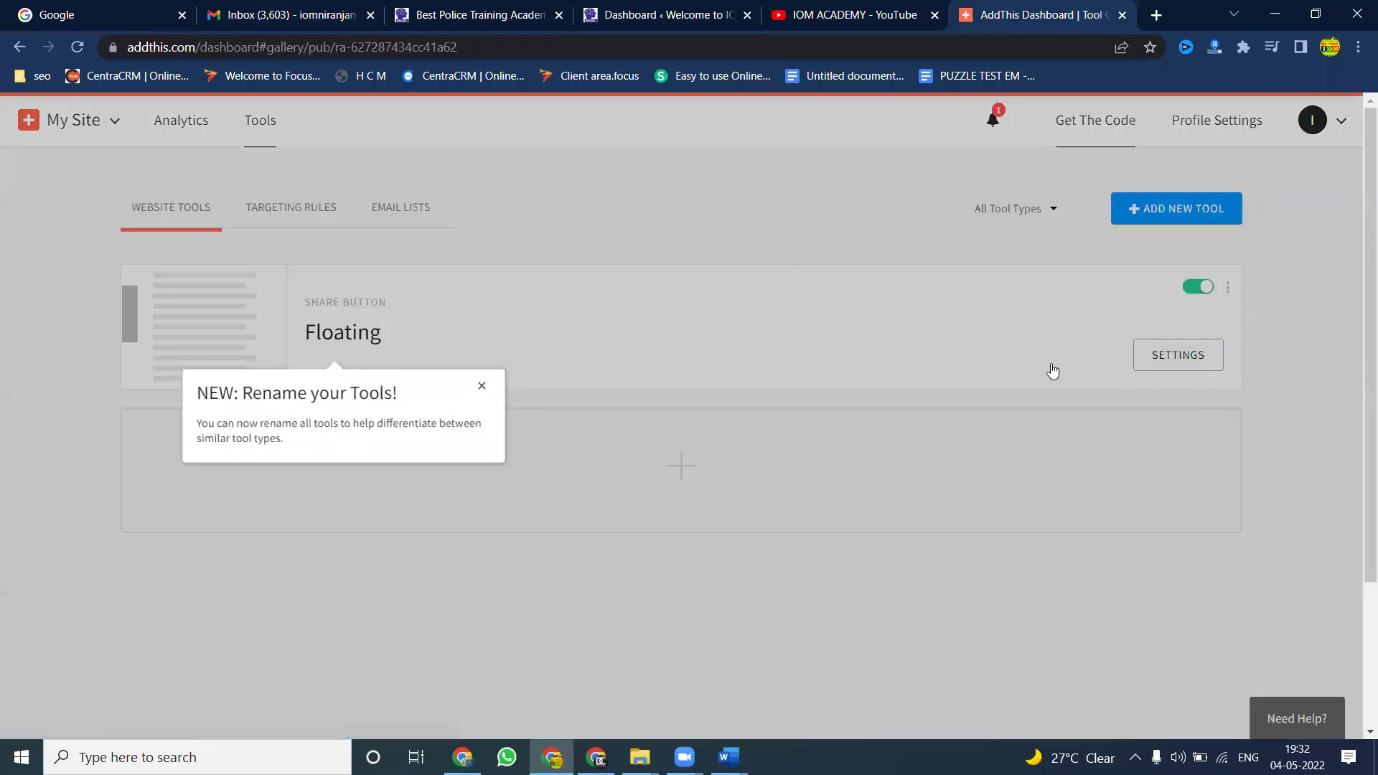
click(1177, 368)
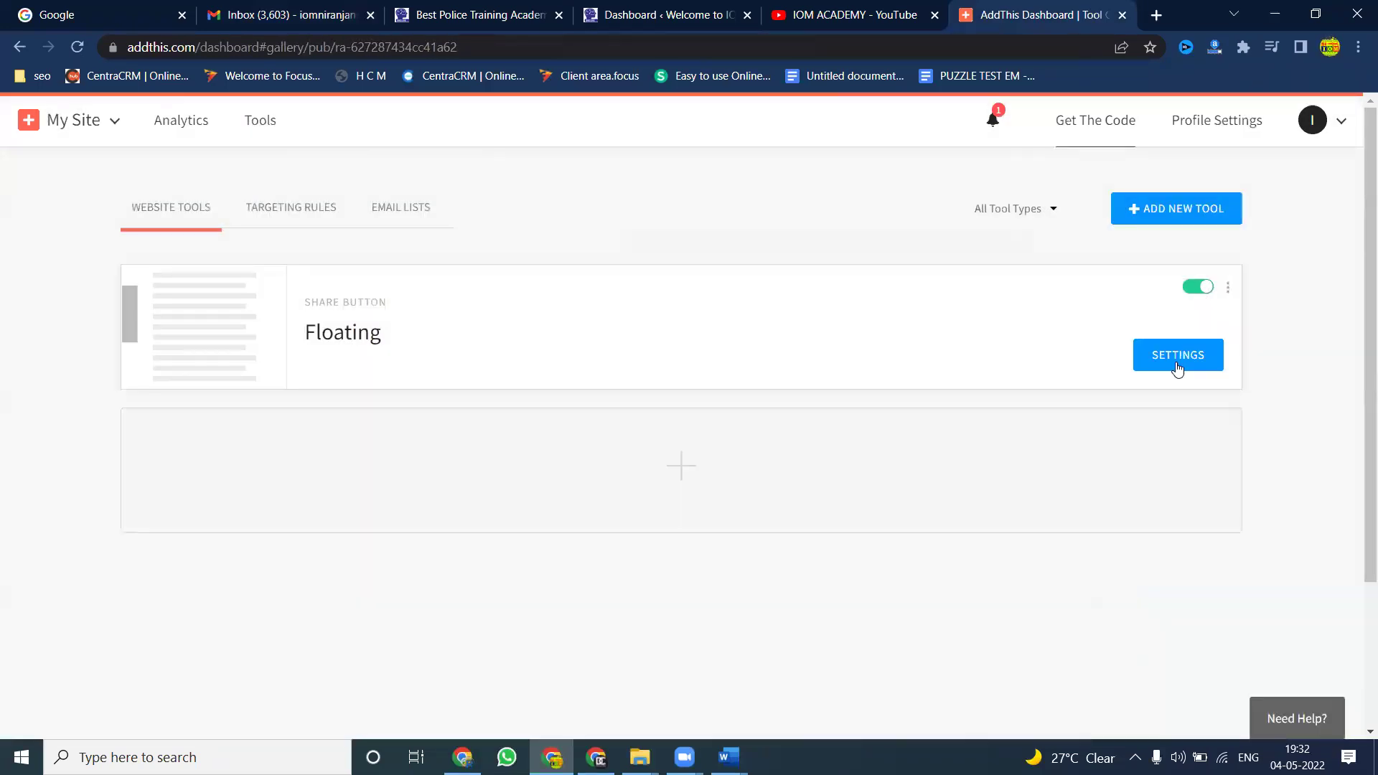
click(1178, 360)
scroll(196, 375, down, 2)
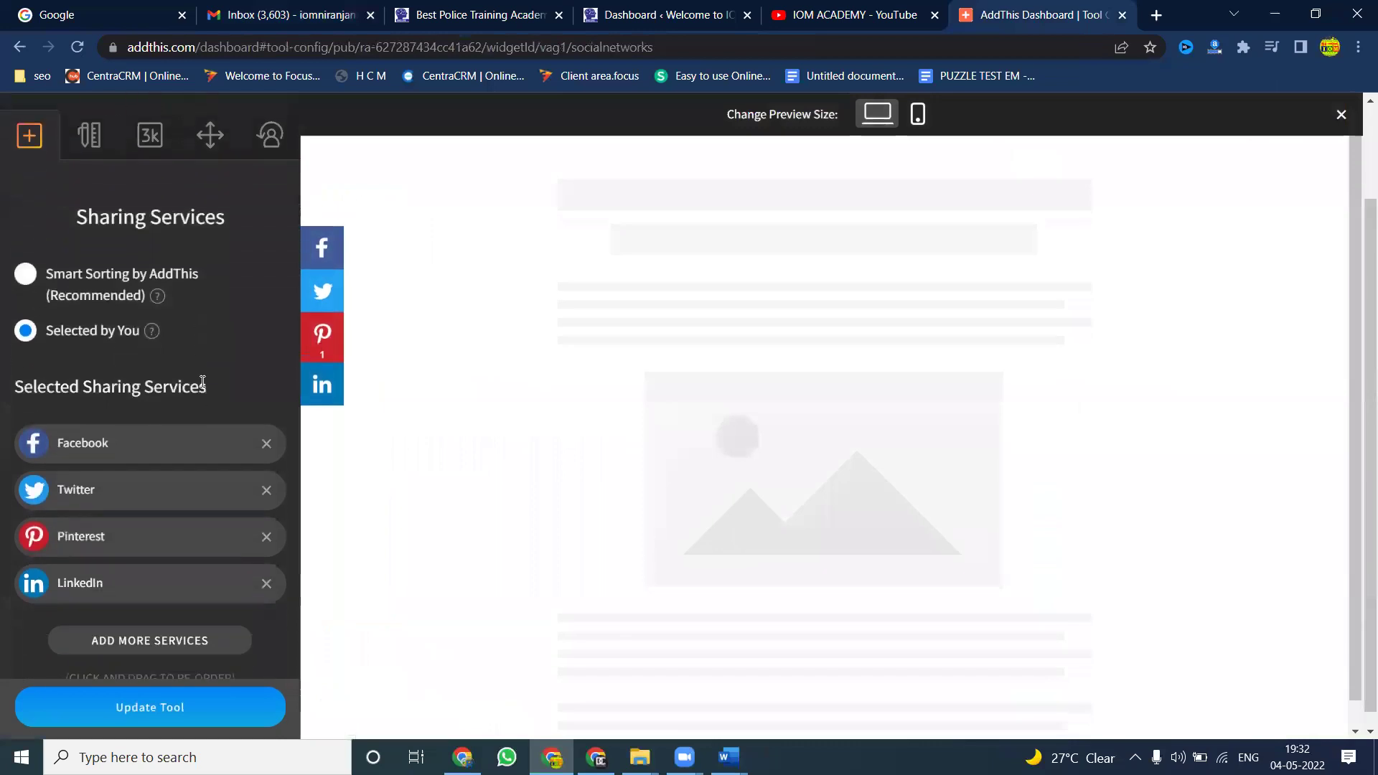
Step: Find and add WhatsApp as a sharing service, and reorder the selected services so LinkedIn sits above Pinterest
click(159, 626)
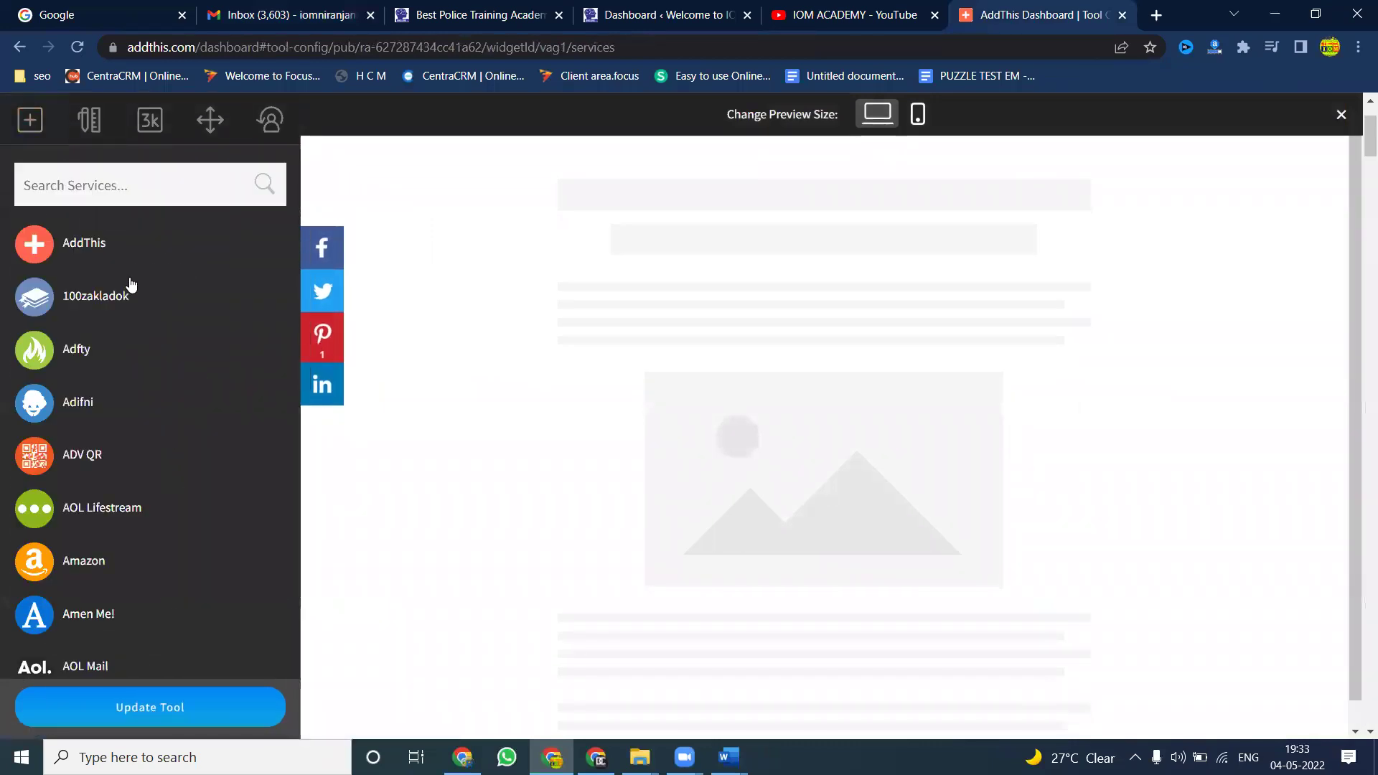
text(wha)
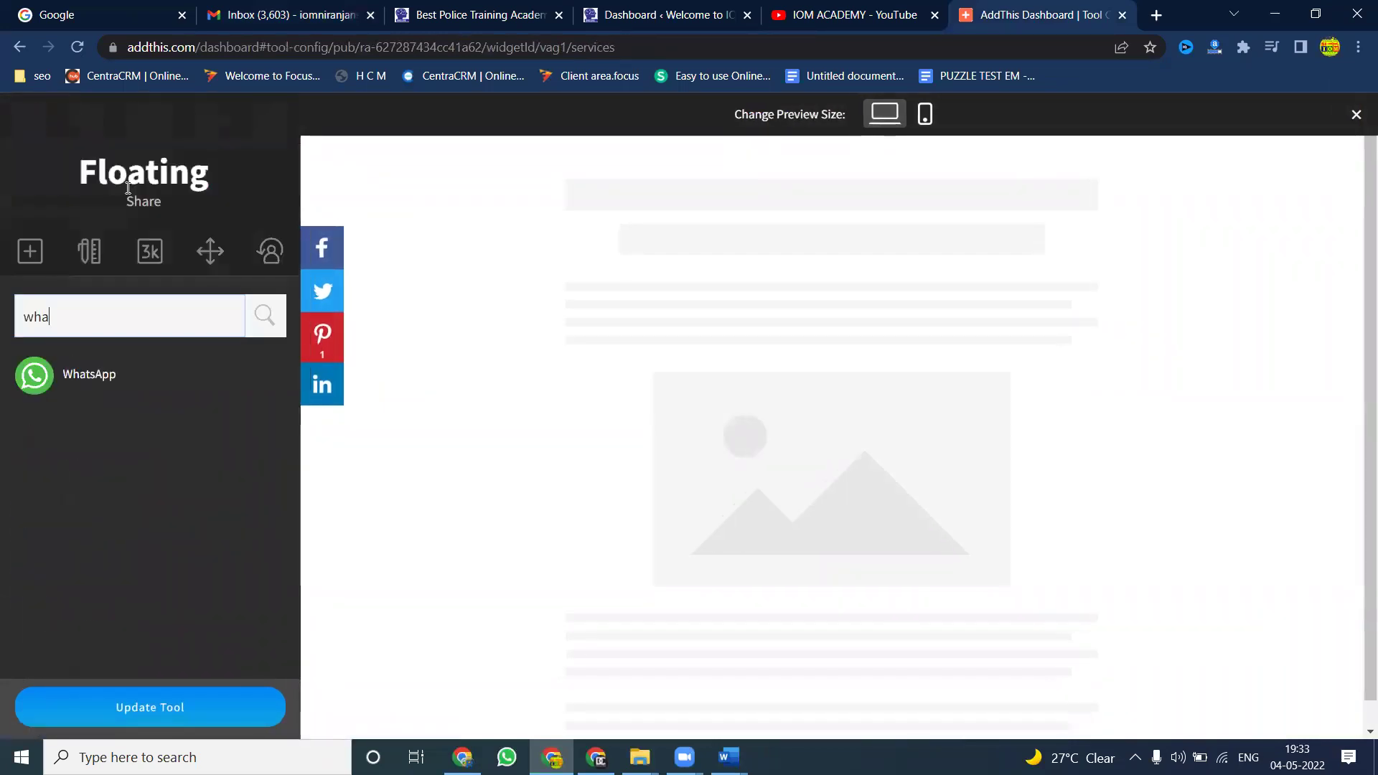
text(t)
click(62, 374)
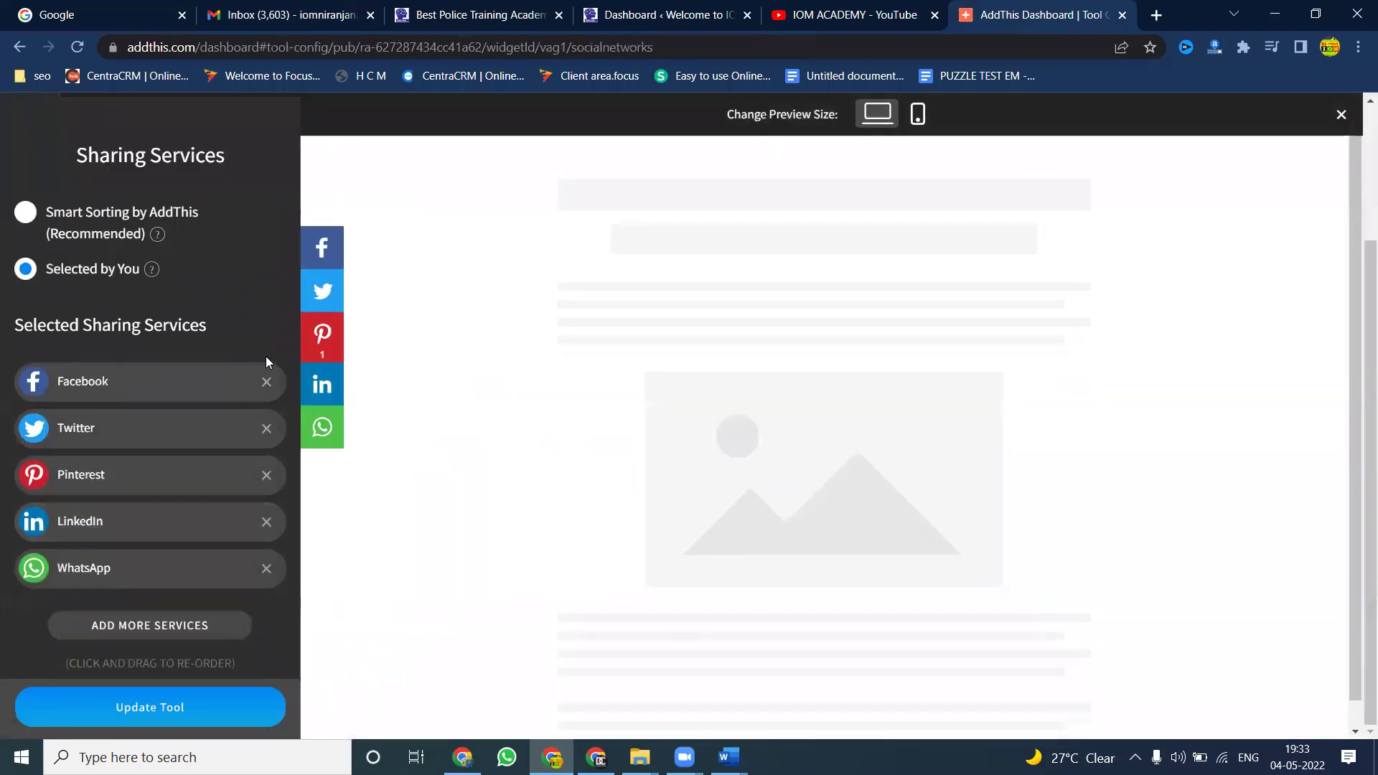
drag(117, 529, 117, 468)
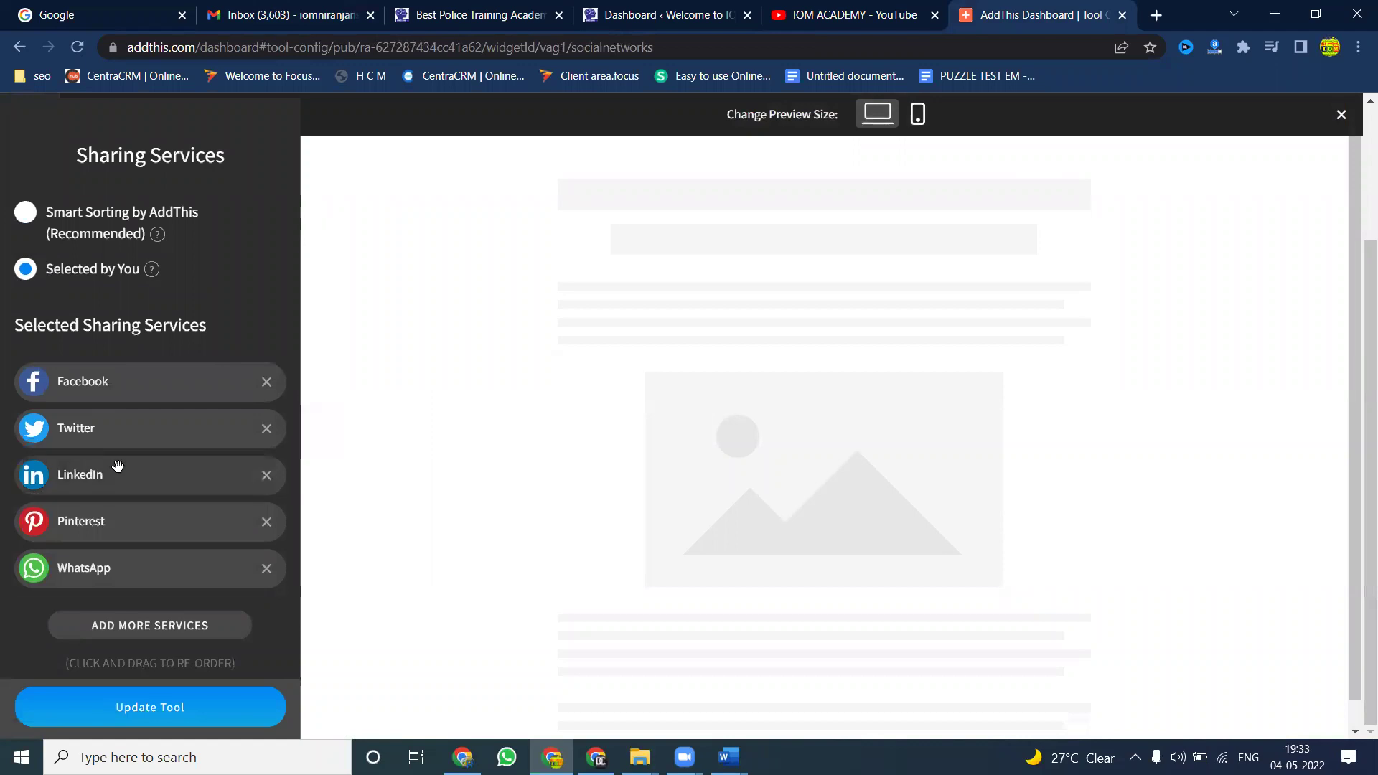
Step: Clear the service search, add Telegram from the full list of services and save the updated floating tool
click(150, 625)
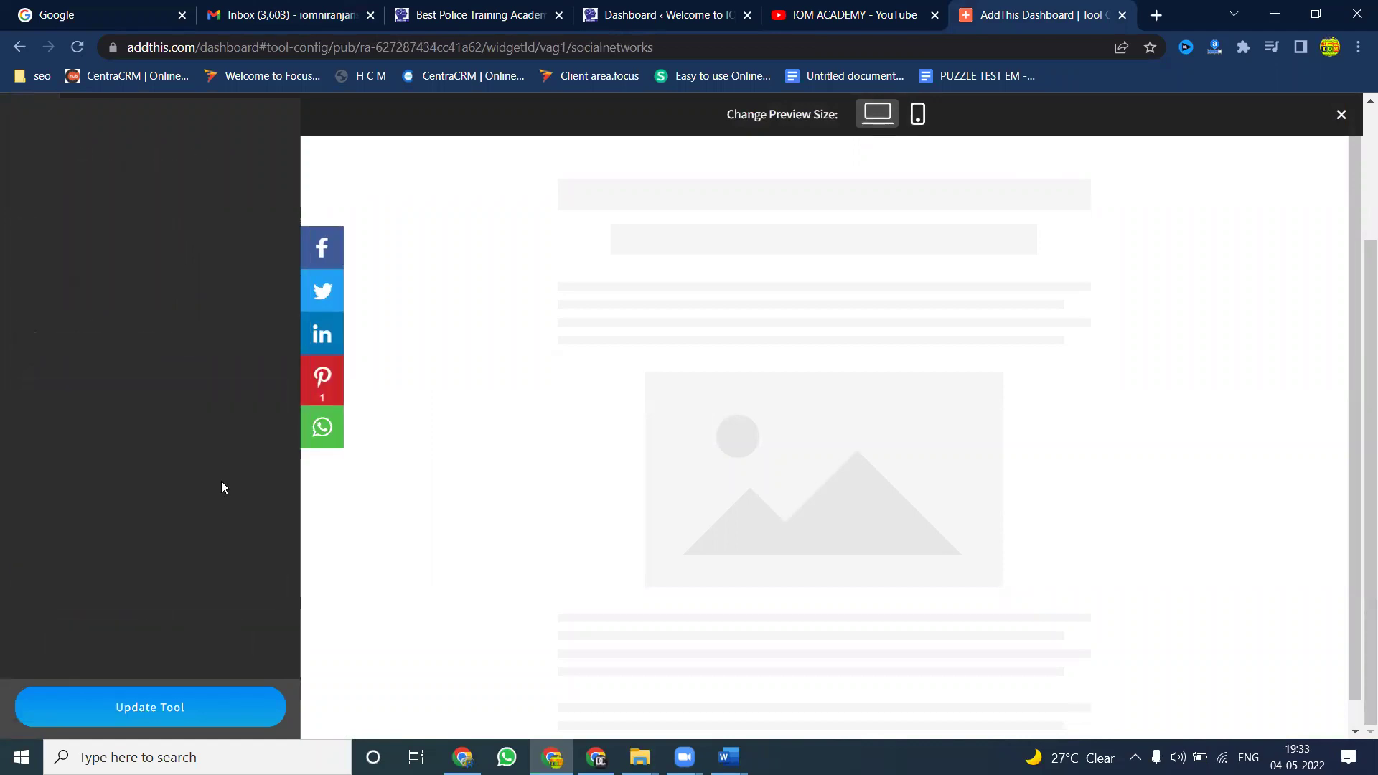
double_click(213, 315)
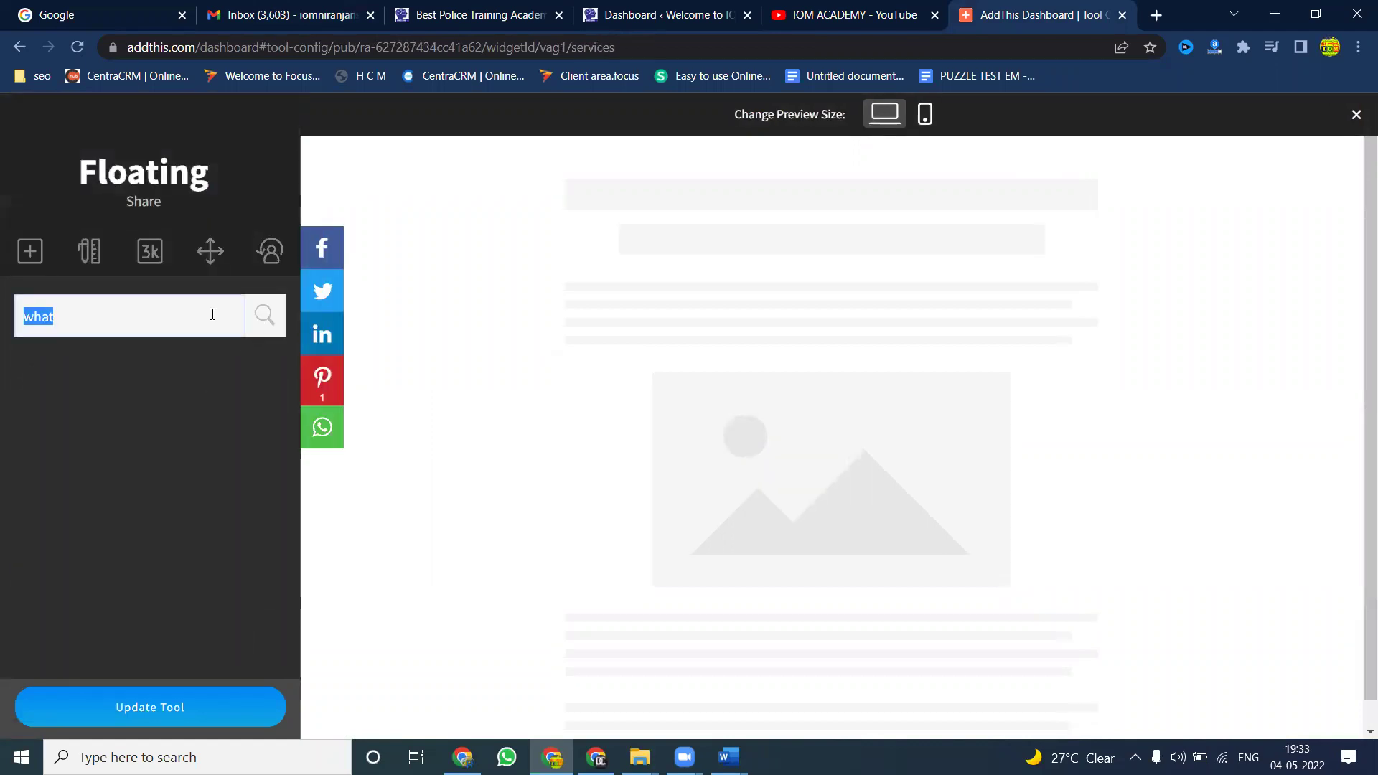
key(BackSpace)
scroll(110, 455, down, 20)
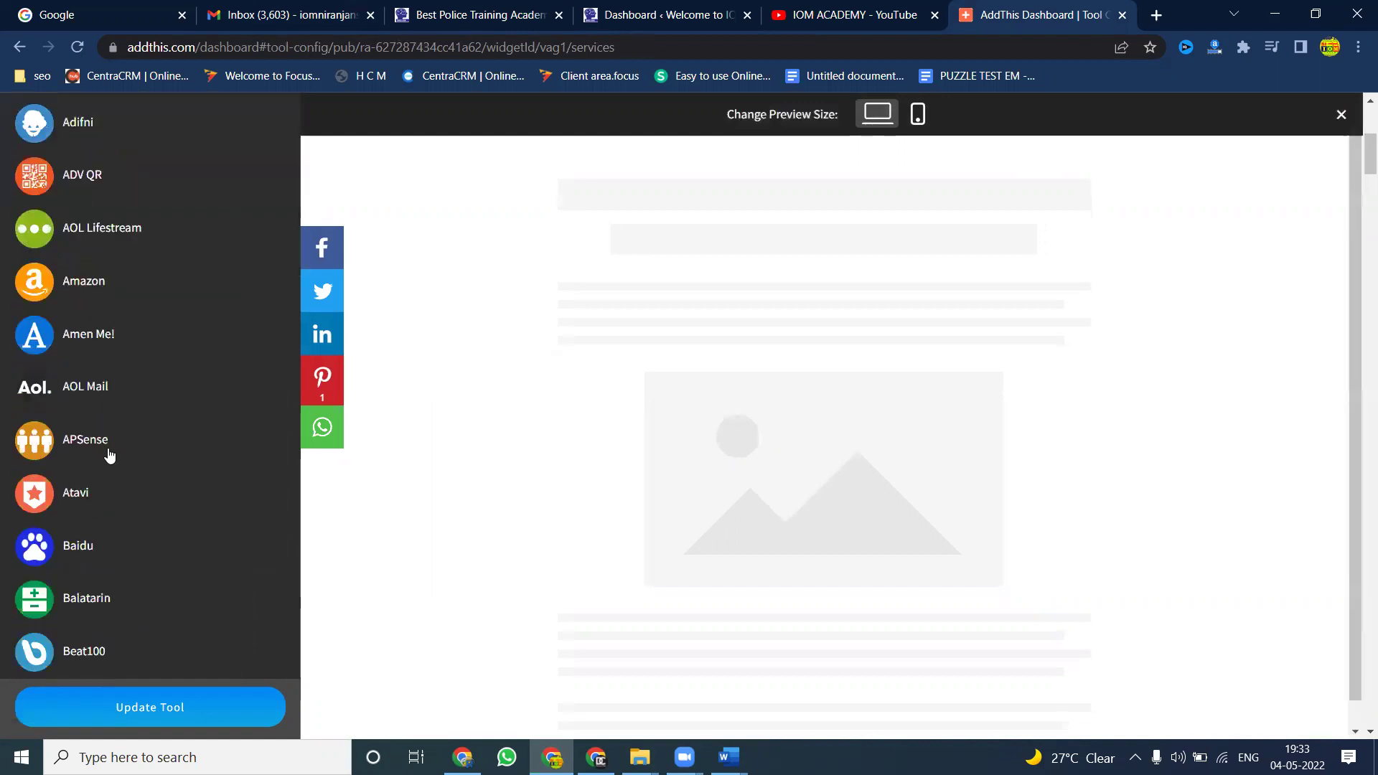
scroll(109, 455, down, 6)
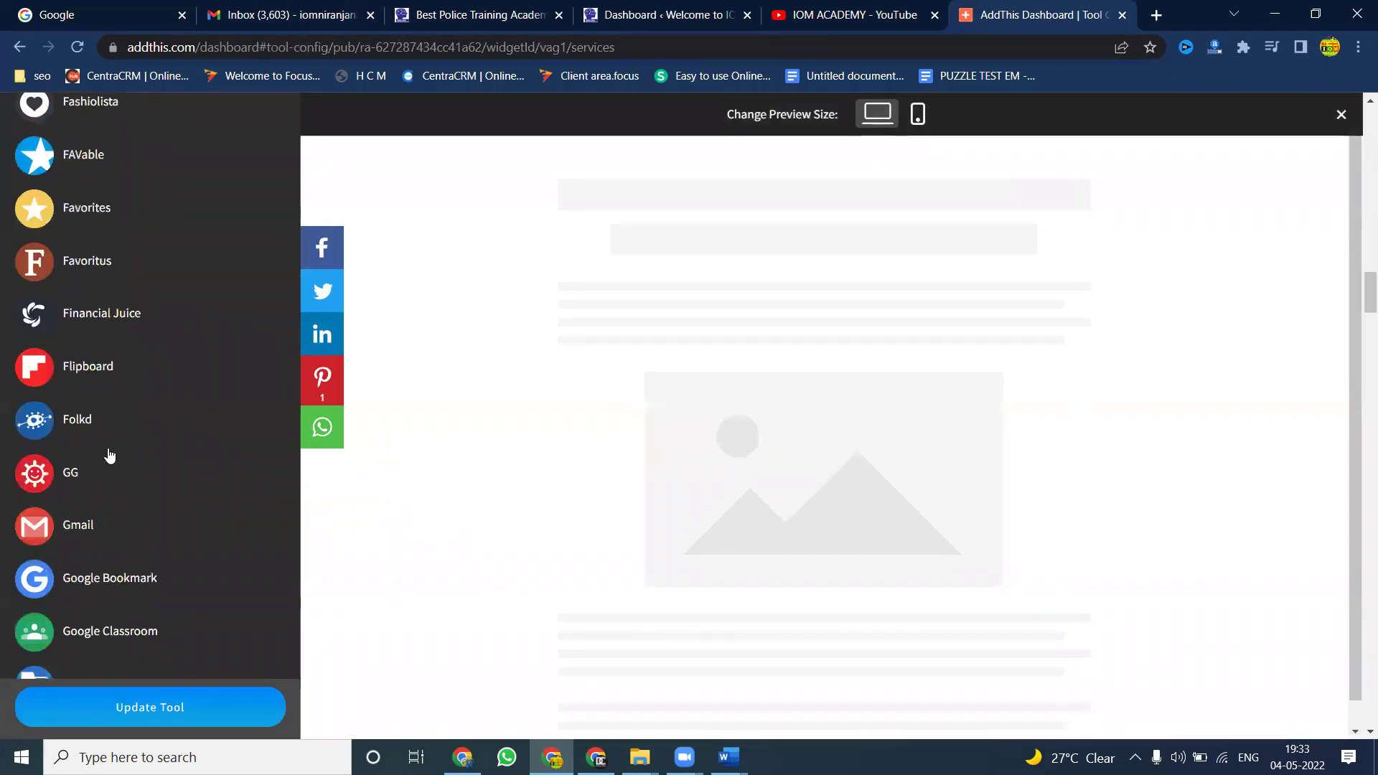
scroll(109, 455, down, 6)
scroll(109, 455, down, 4)
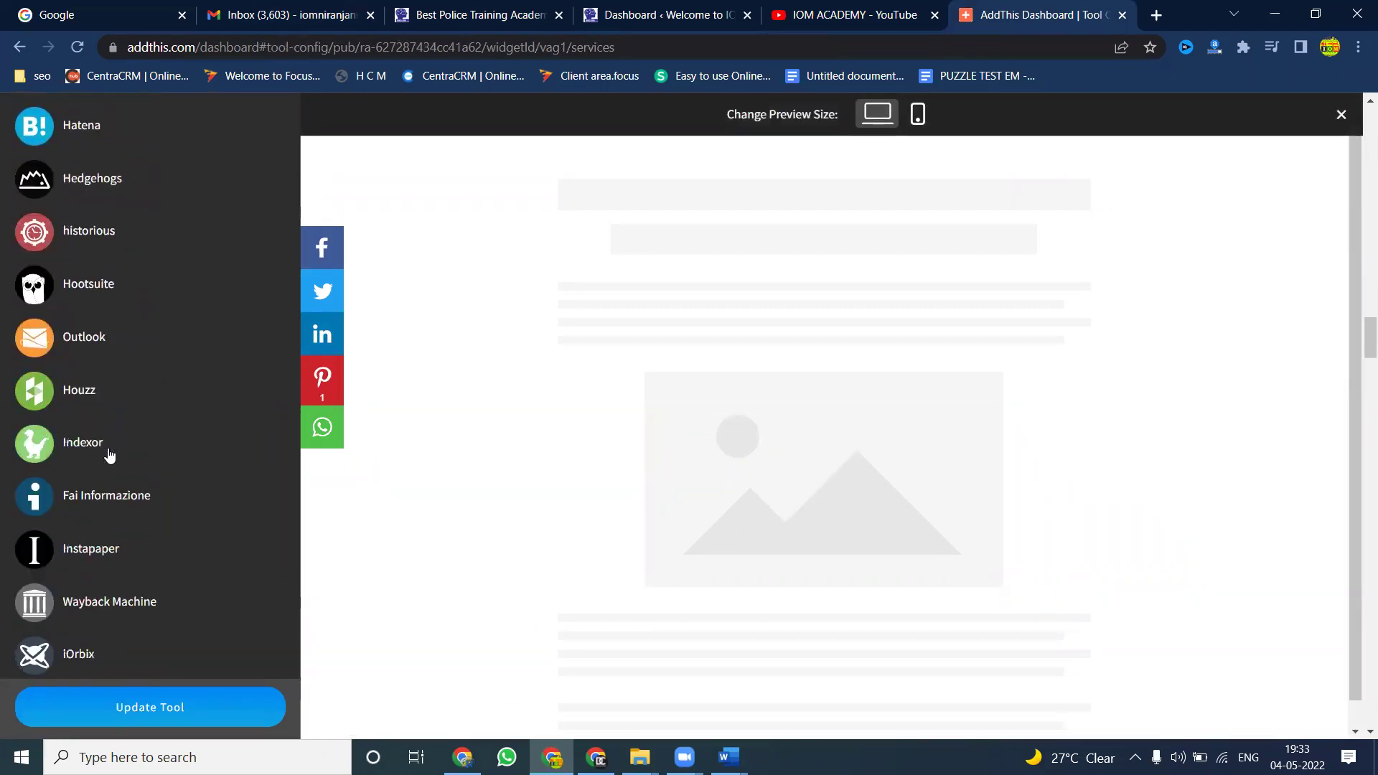
scroll(109, 455, down, 6)
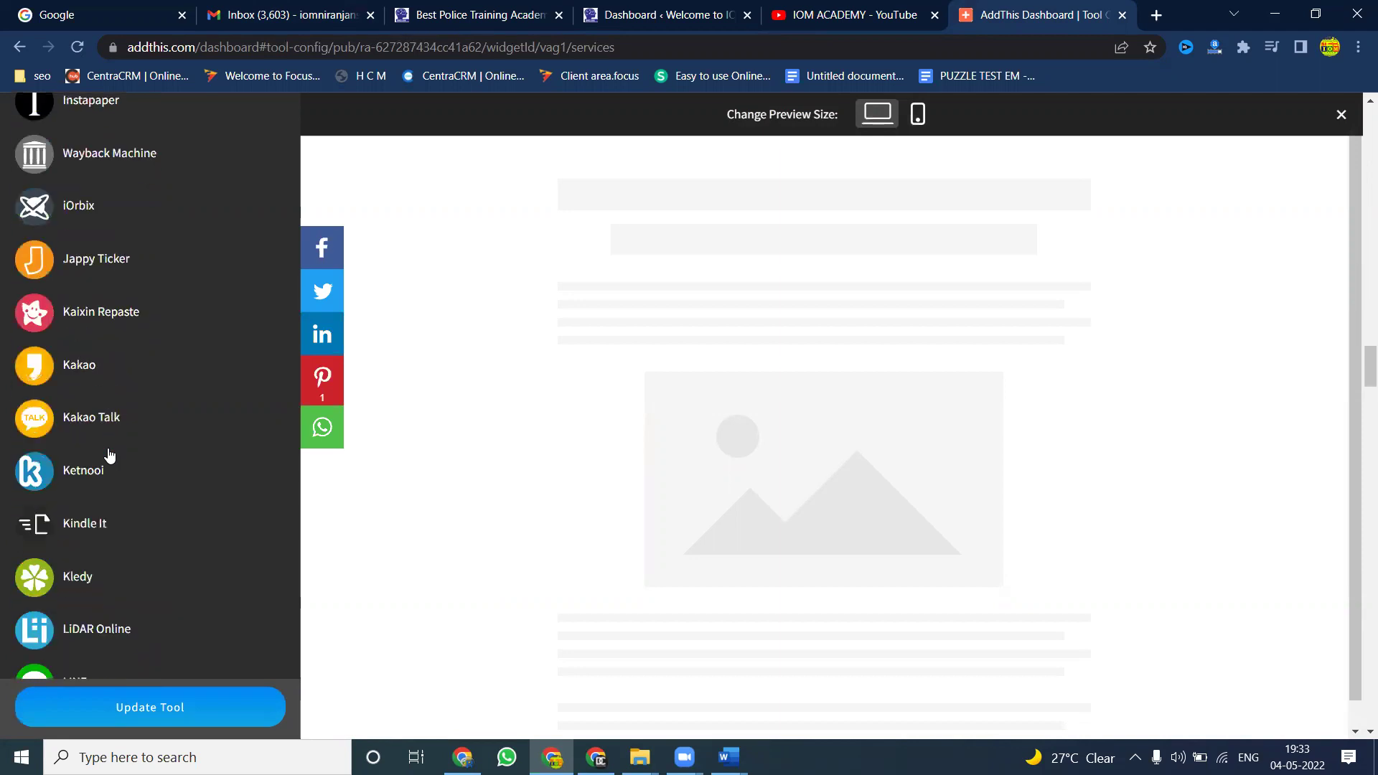
scroll(109, 455, down, 5)
scroll(109, 455, down, 8)
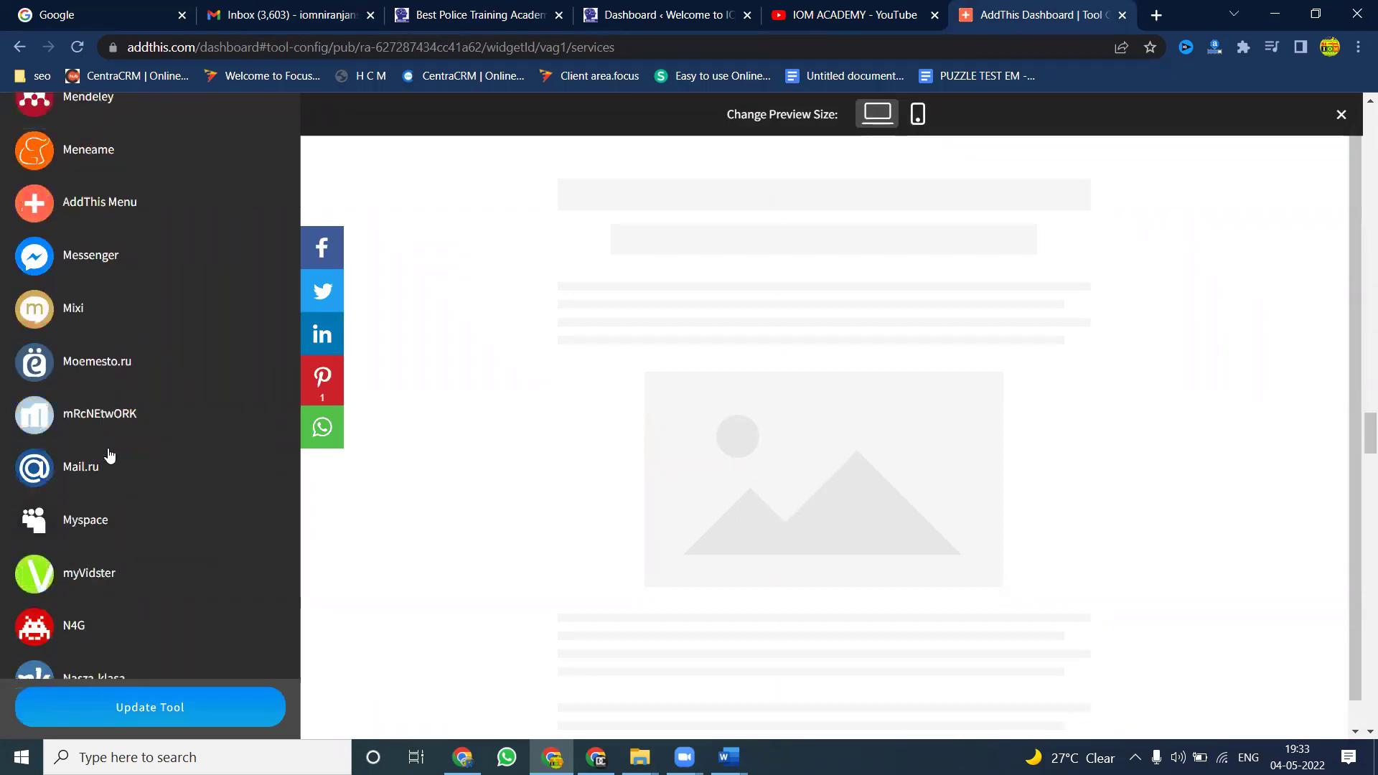
scroll(109, 455, down, 6)
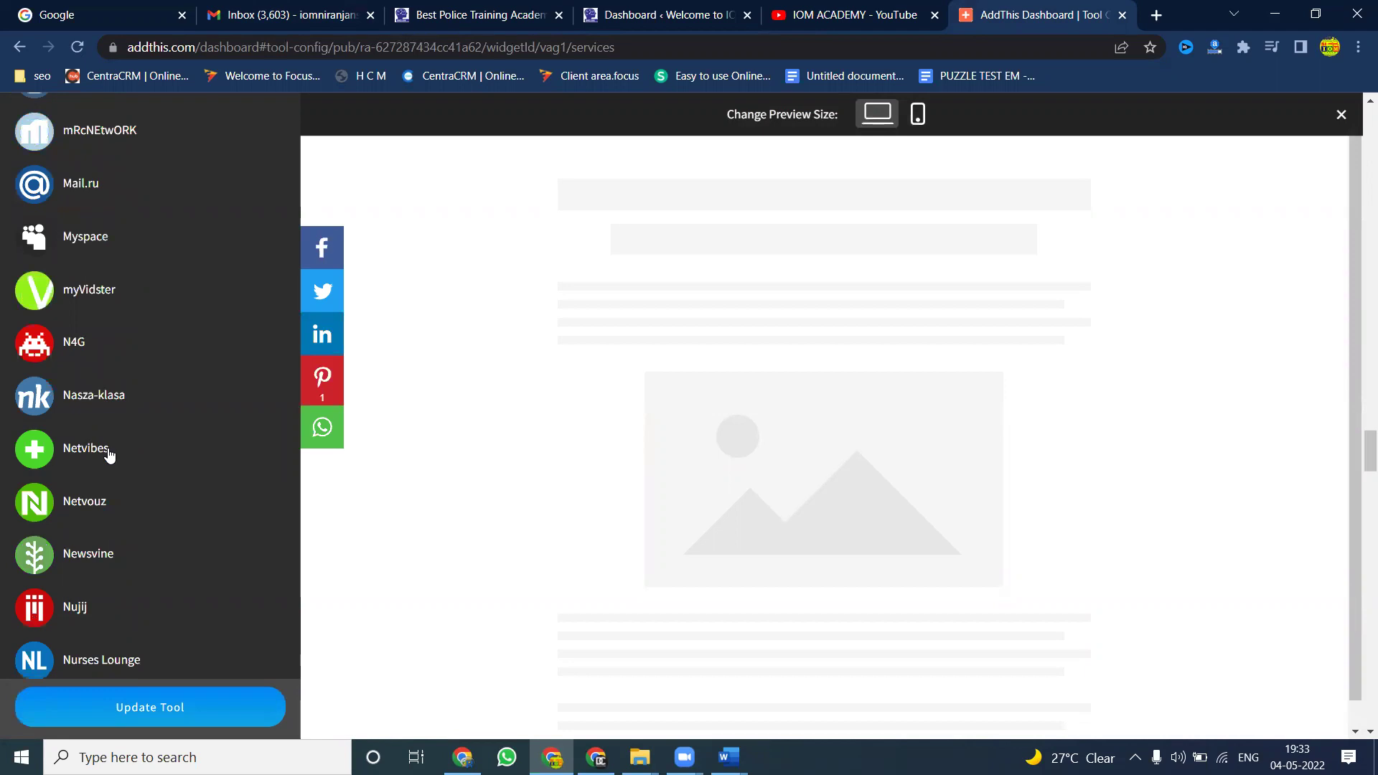
scroll(109, 455, down, 12)
scroll(110, 455, down, 14)
scroll(109, 455, down, 16)
scroll(109, 455, up, 4)
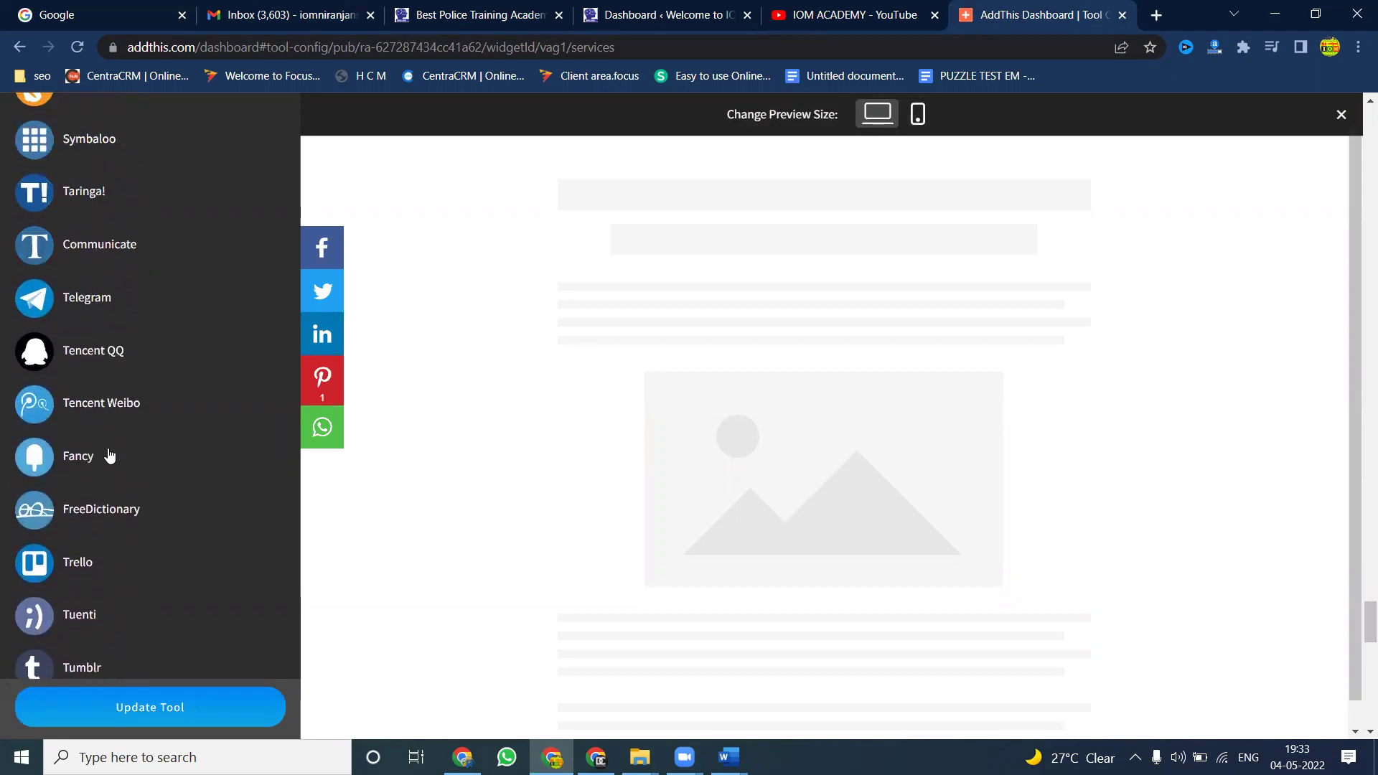
scroll(109, 455, up, 1)
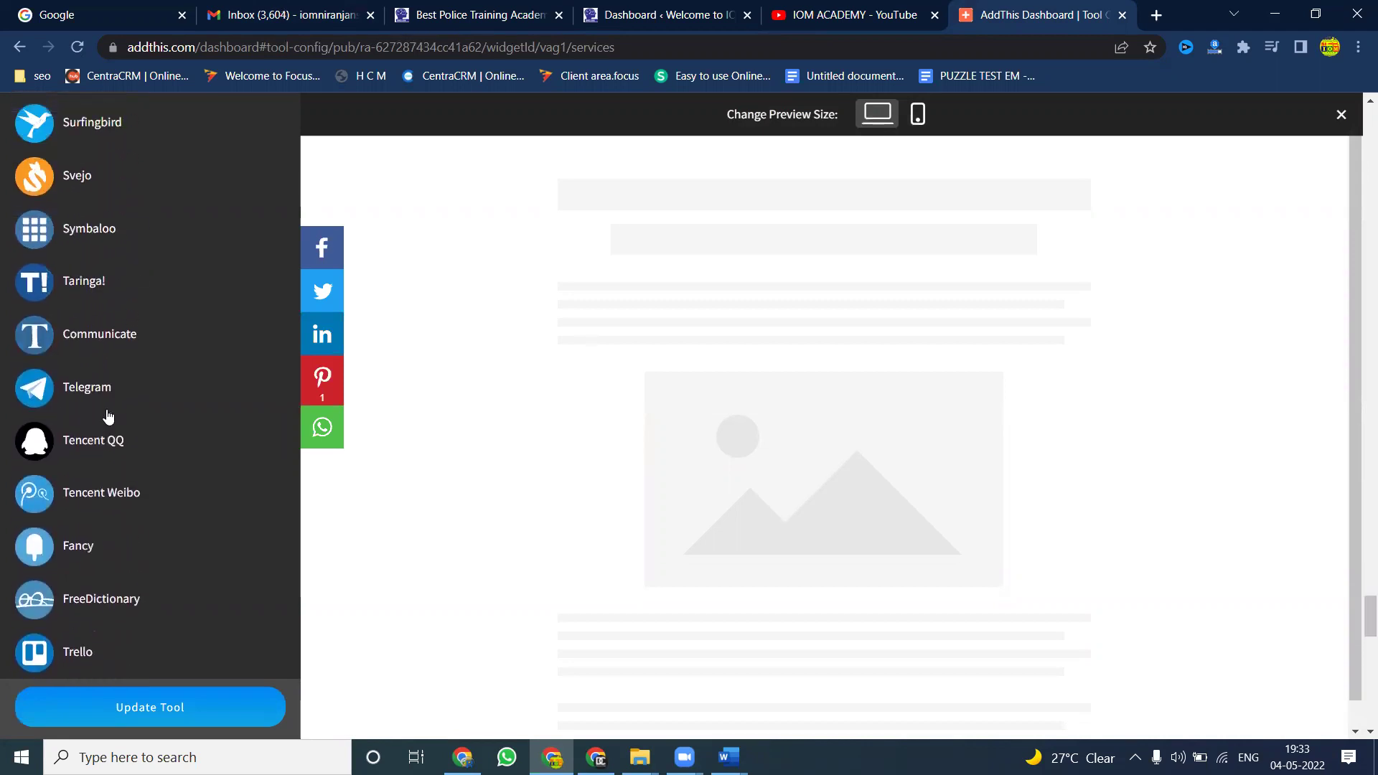
click(107, 388)
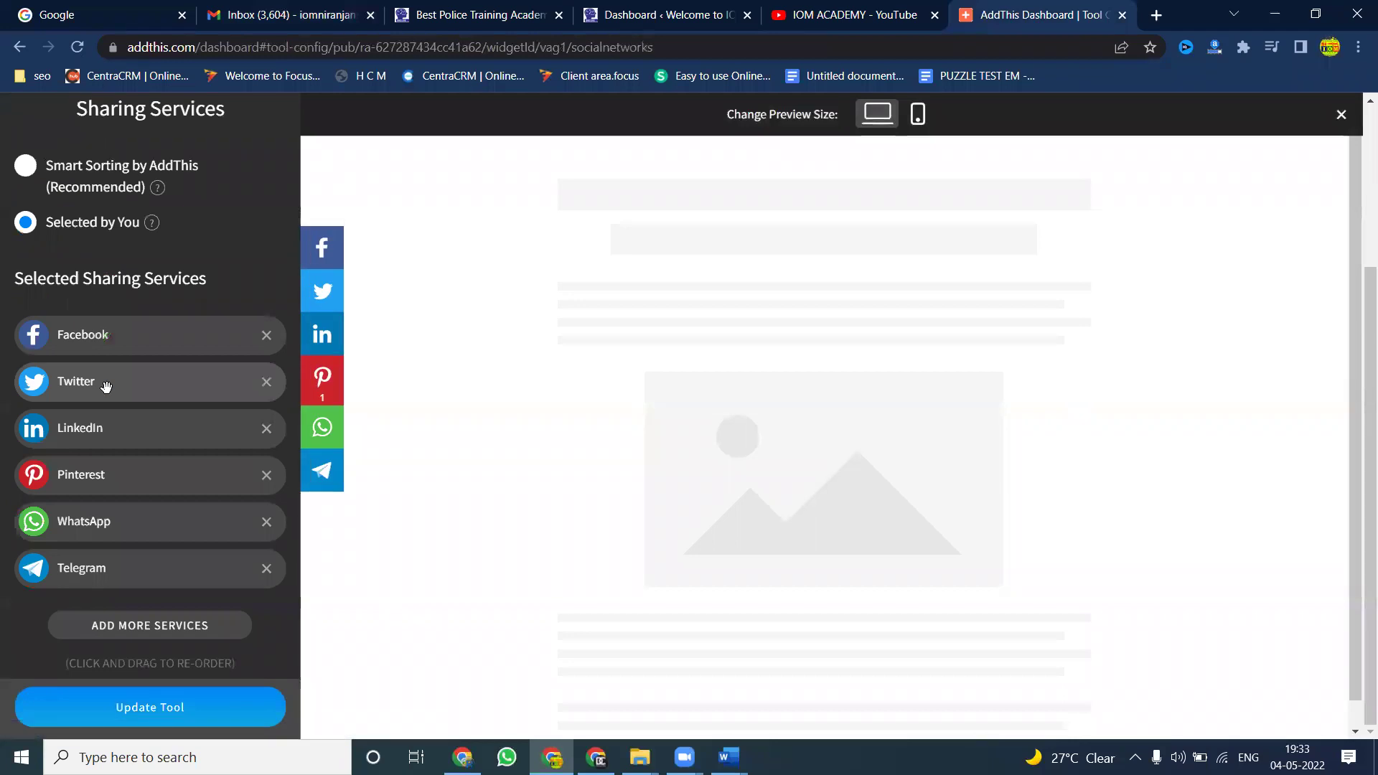
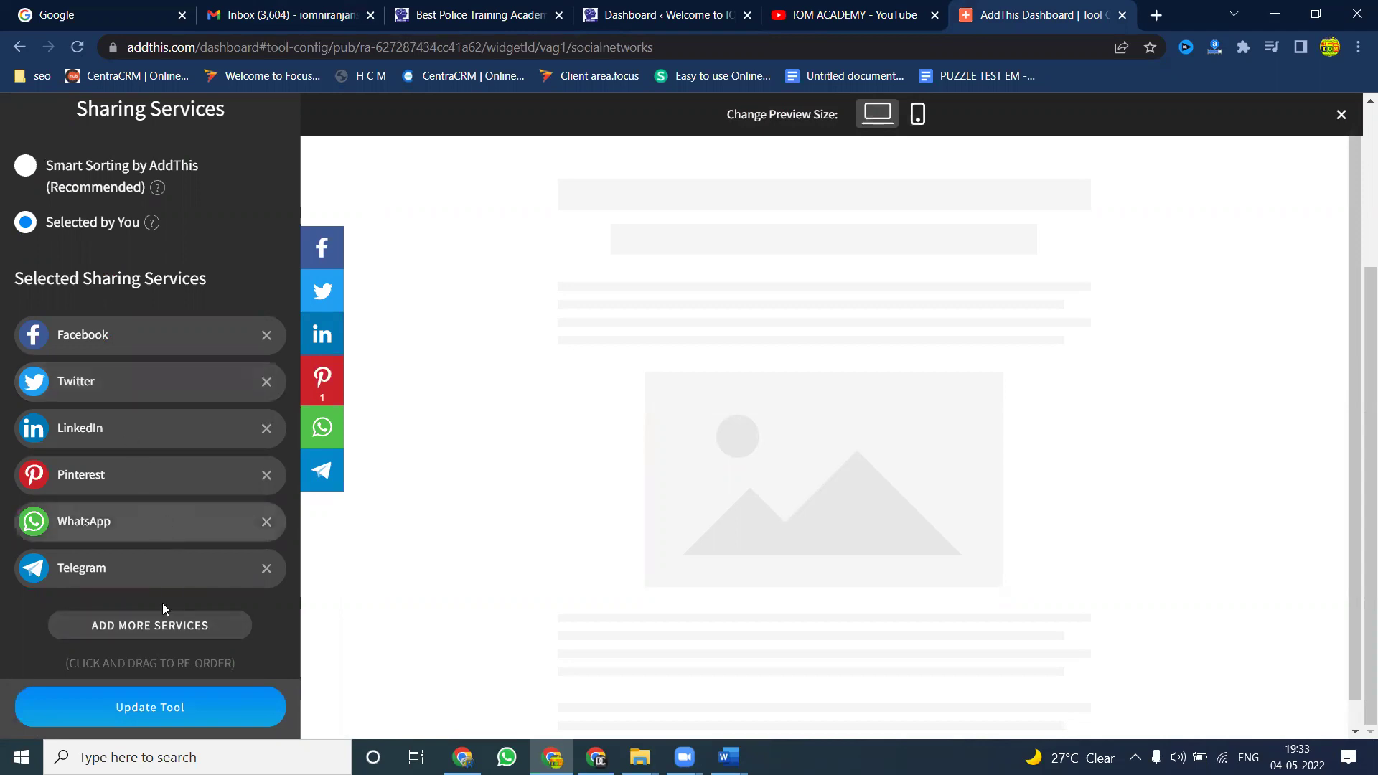
click(157, 709)
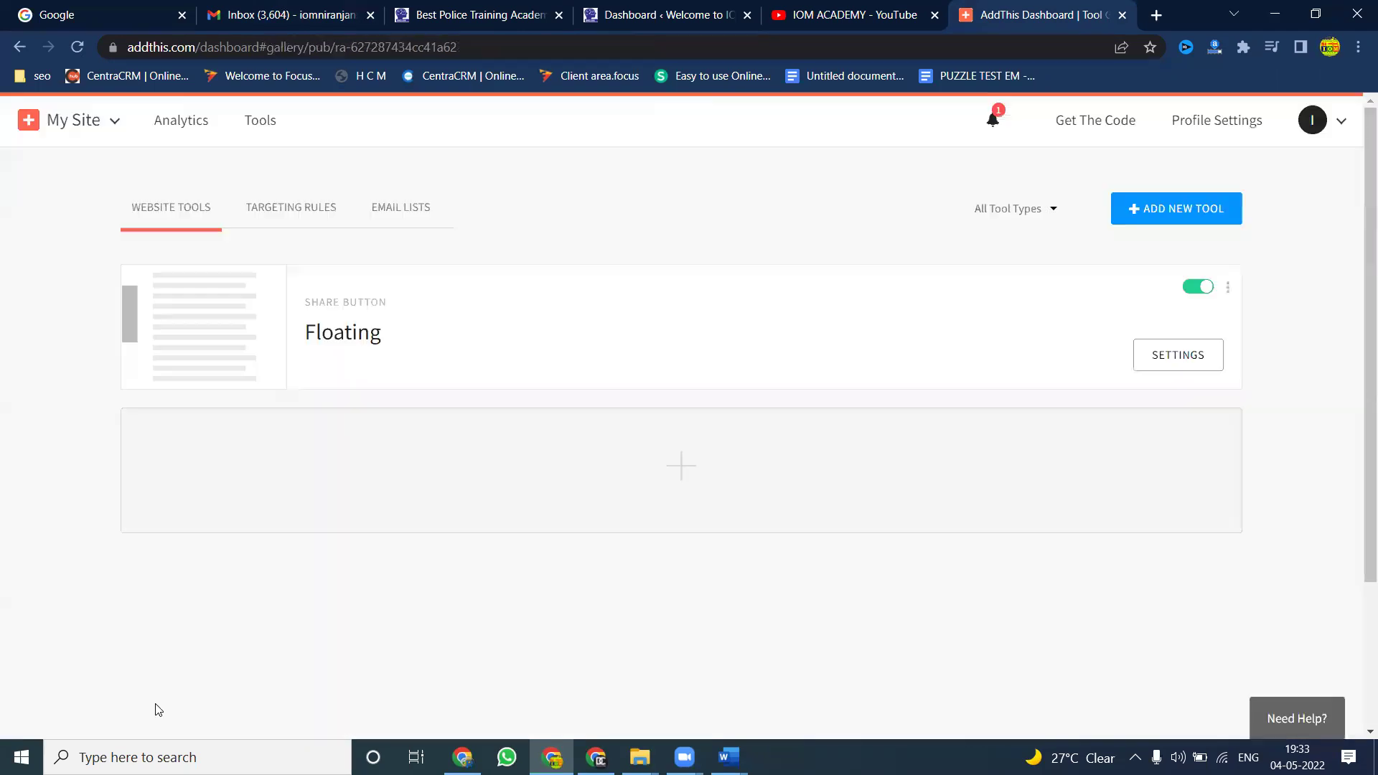
Step: Copy the unique AddThis code snippet for an HTML website to the clipboard
click(1081, 131)
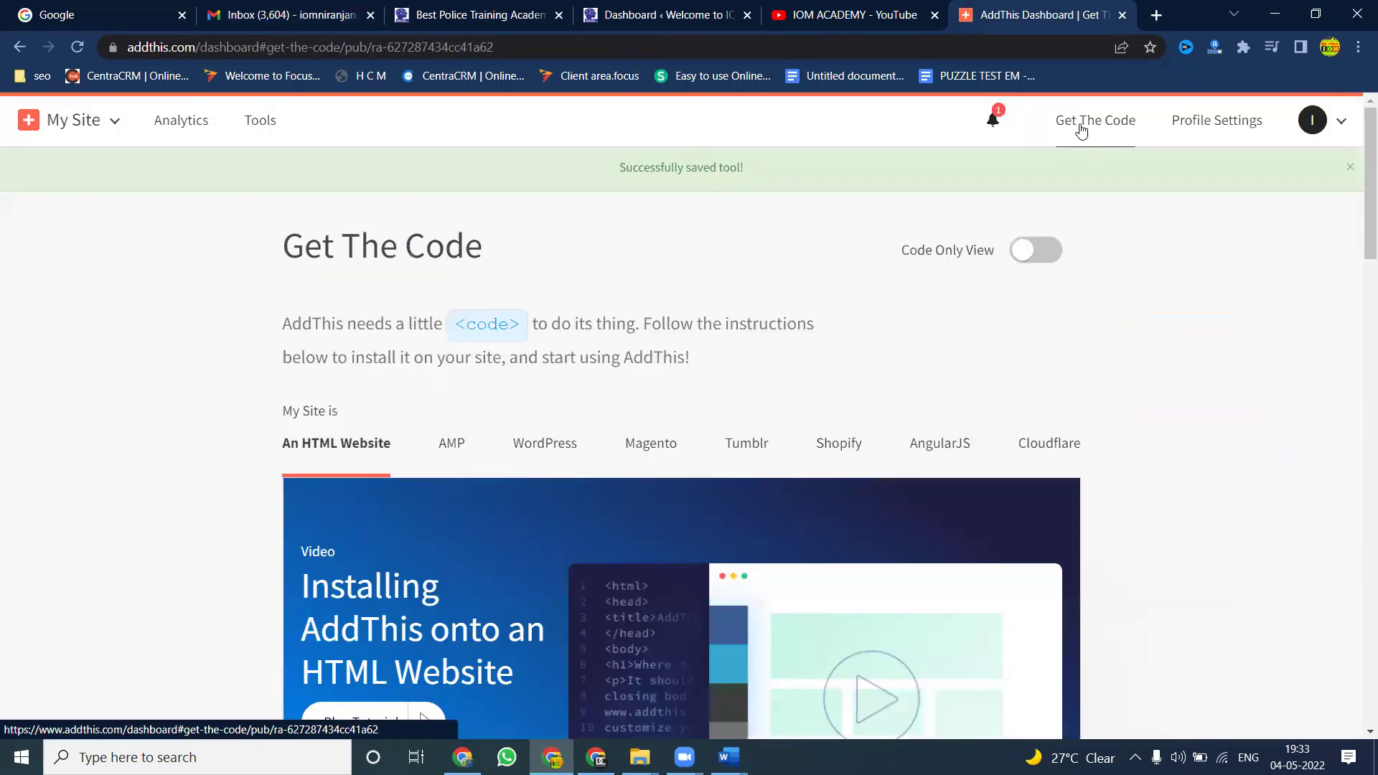
scroll(425, 308, down, 10)
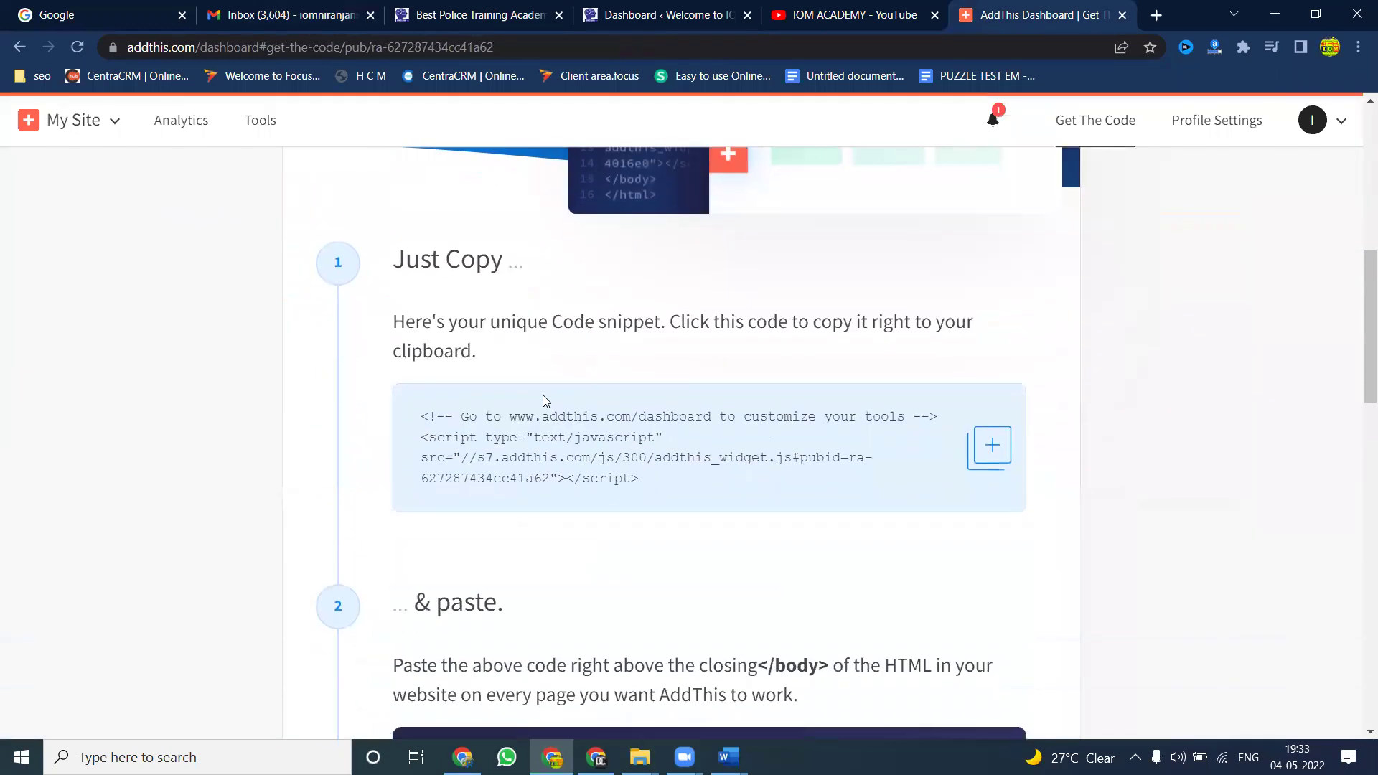
click(992, 450)
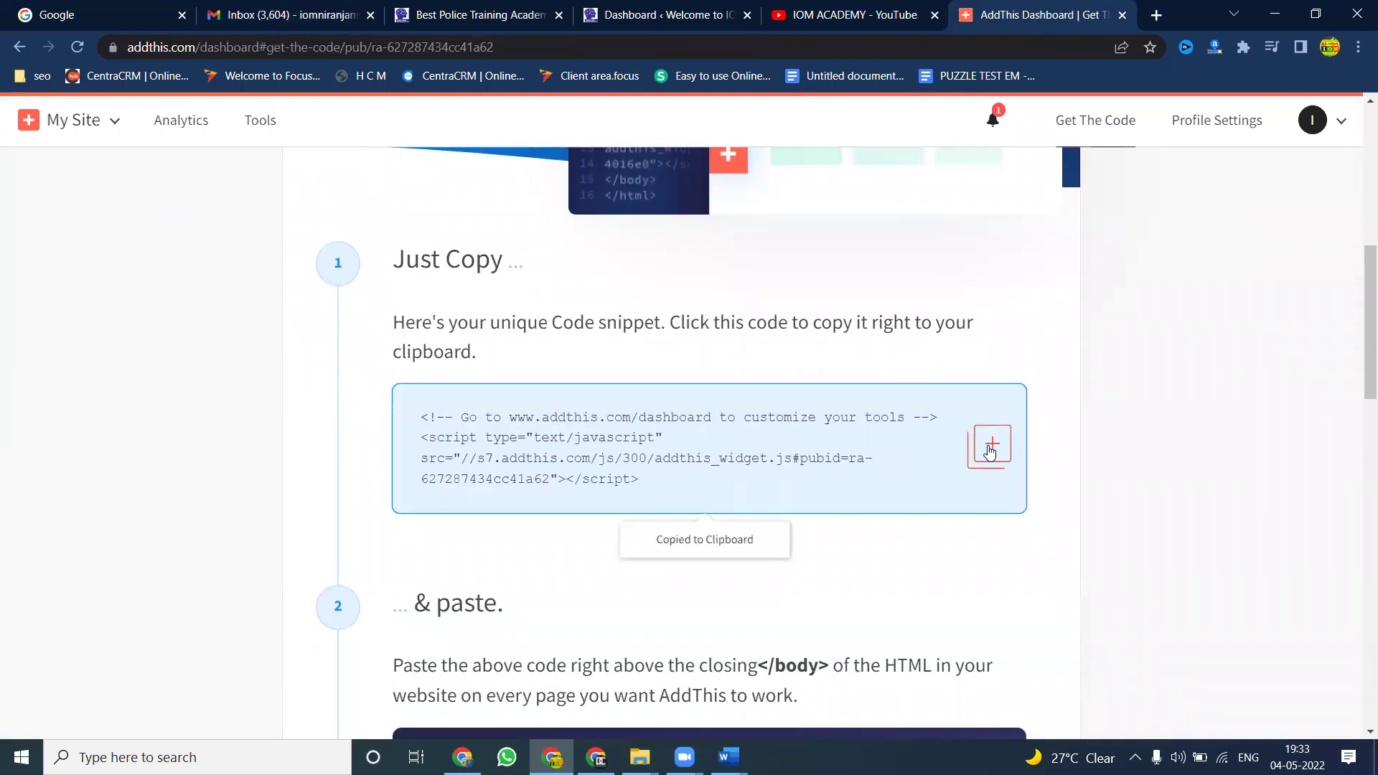
Step: Switch to the WordPress dashboard and open the Divi theme's header.php in the Theme Editor
click(651, 16)
mouse_move(92, 448)
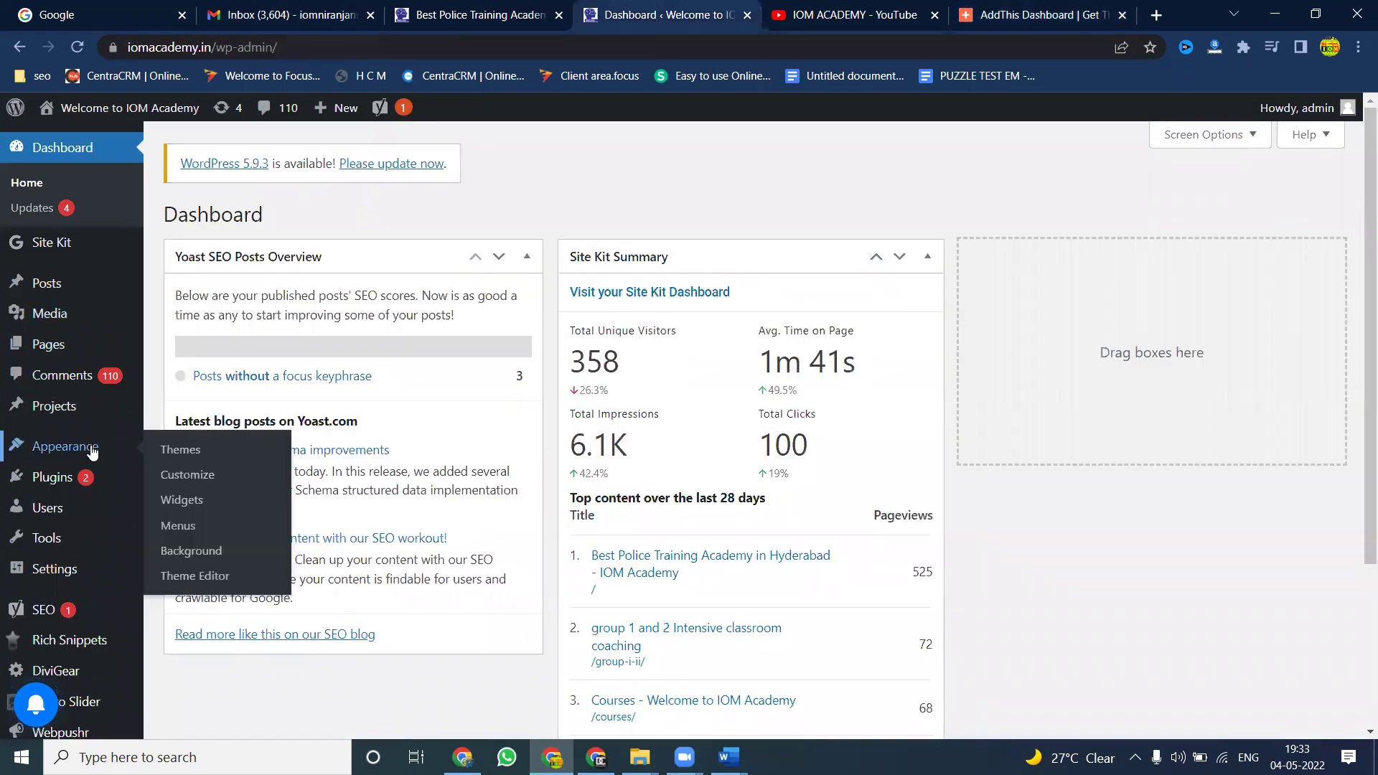
click(217, 577)
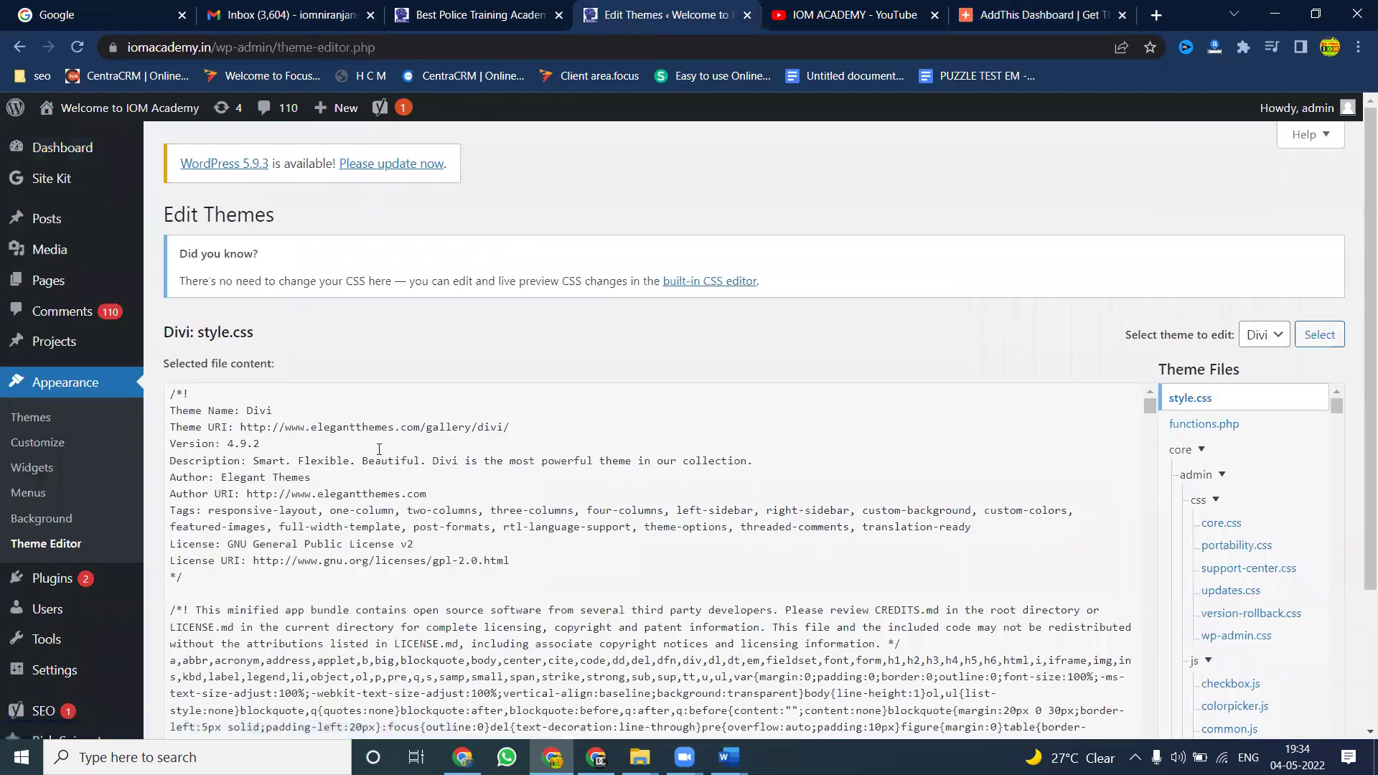
scroll(1262, 492, down, 5)
scroll(1249, 517, down, 1)
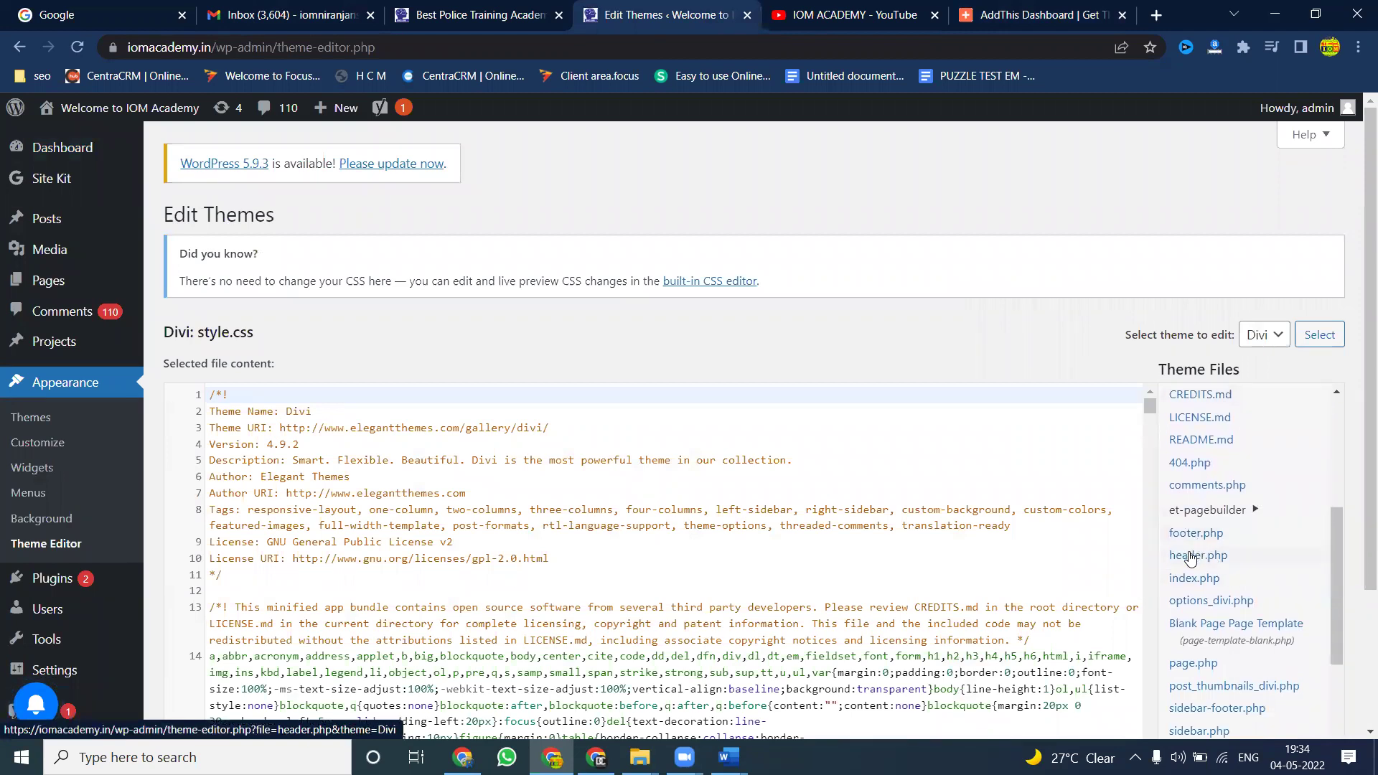
click(1192, 557)
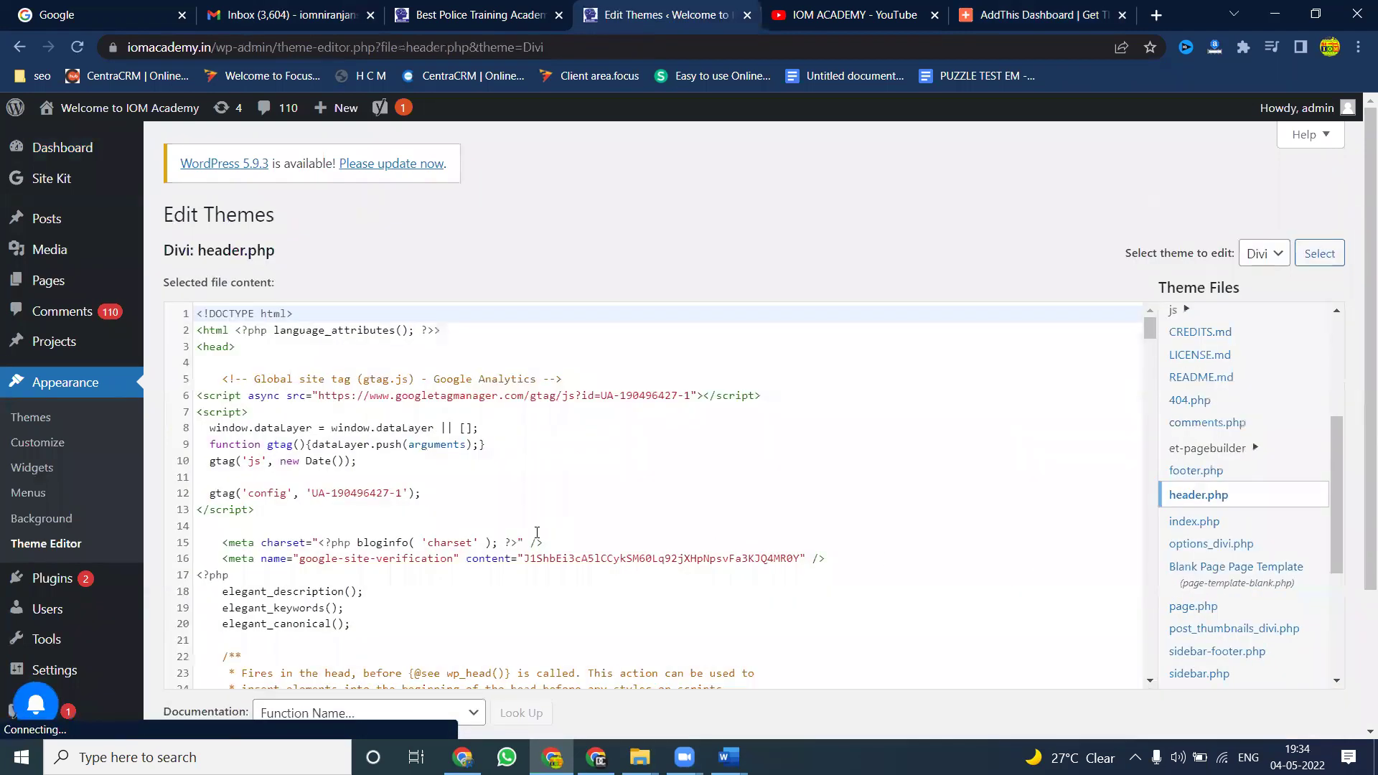
Step: Paste the copied AddThis snippet at the end of header.php, below the et_before_main_content action
scroll(535, 532, down, 12)
scroll(535, 532, down, 20)
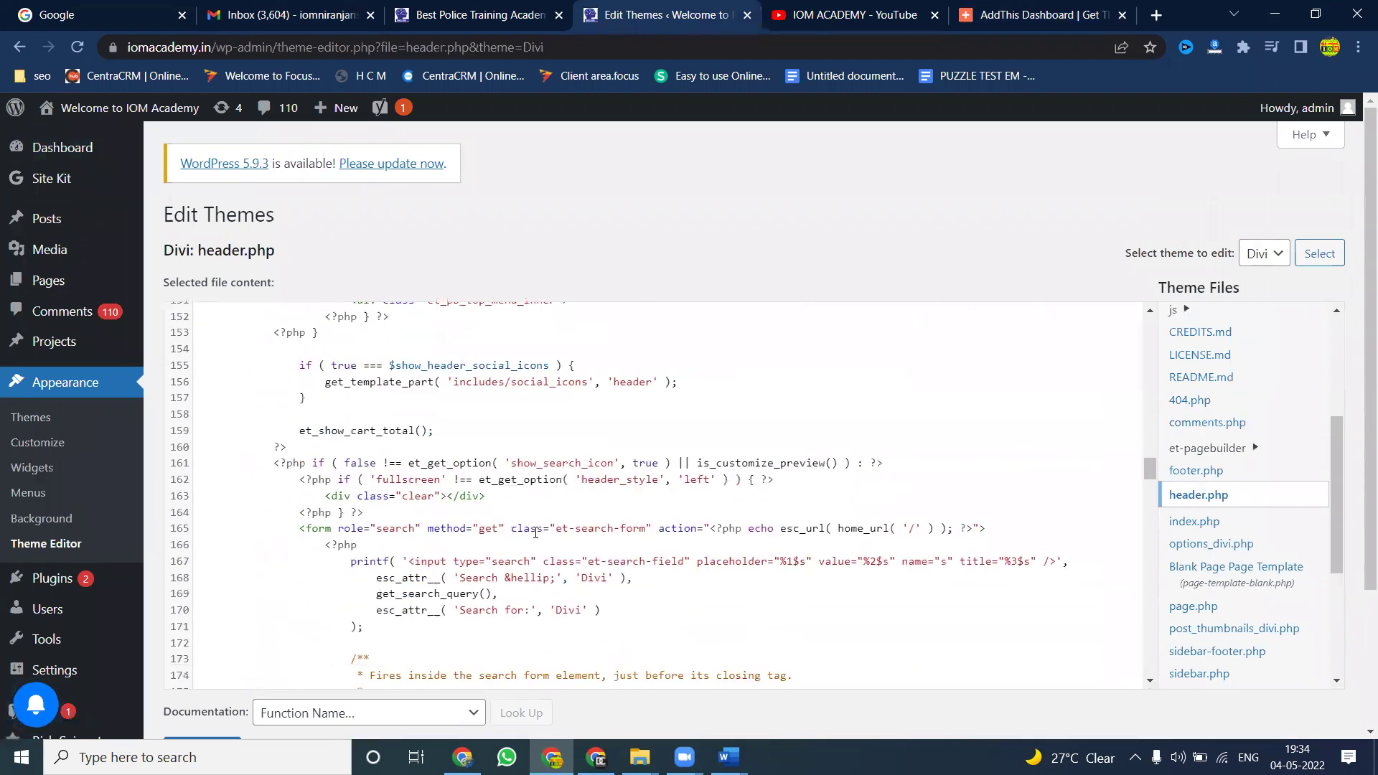
scroll(536, 532, down, 20)
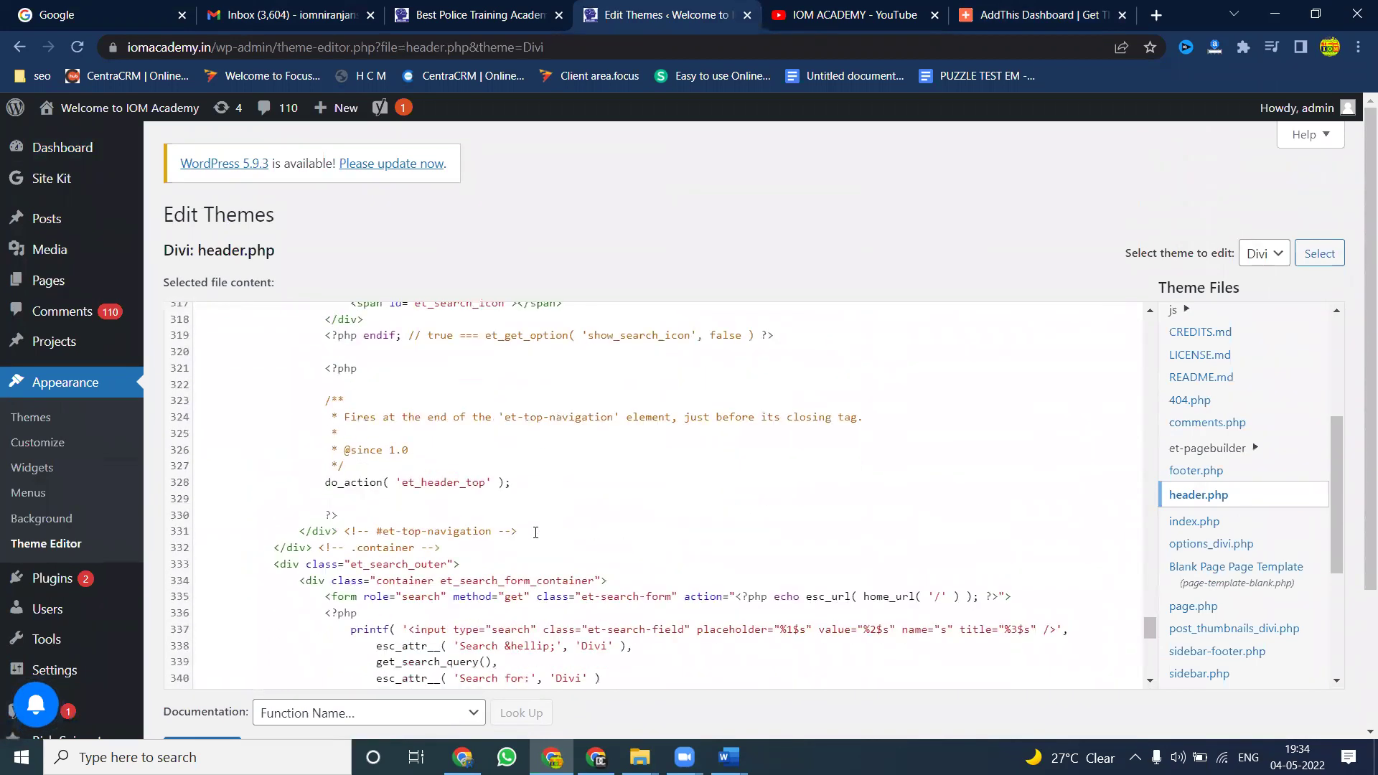
click(223, 647)
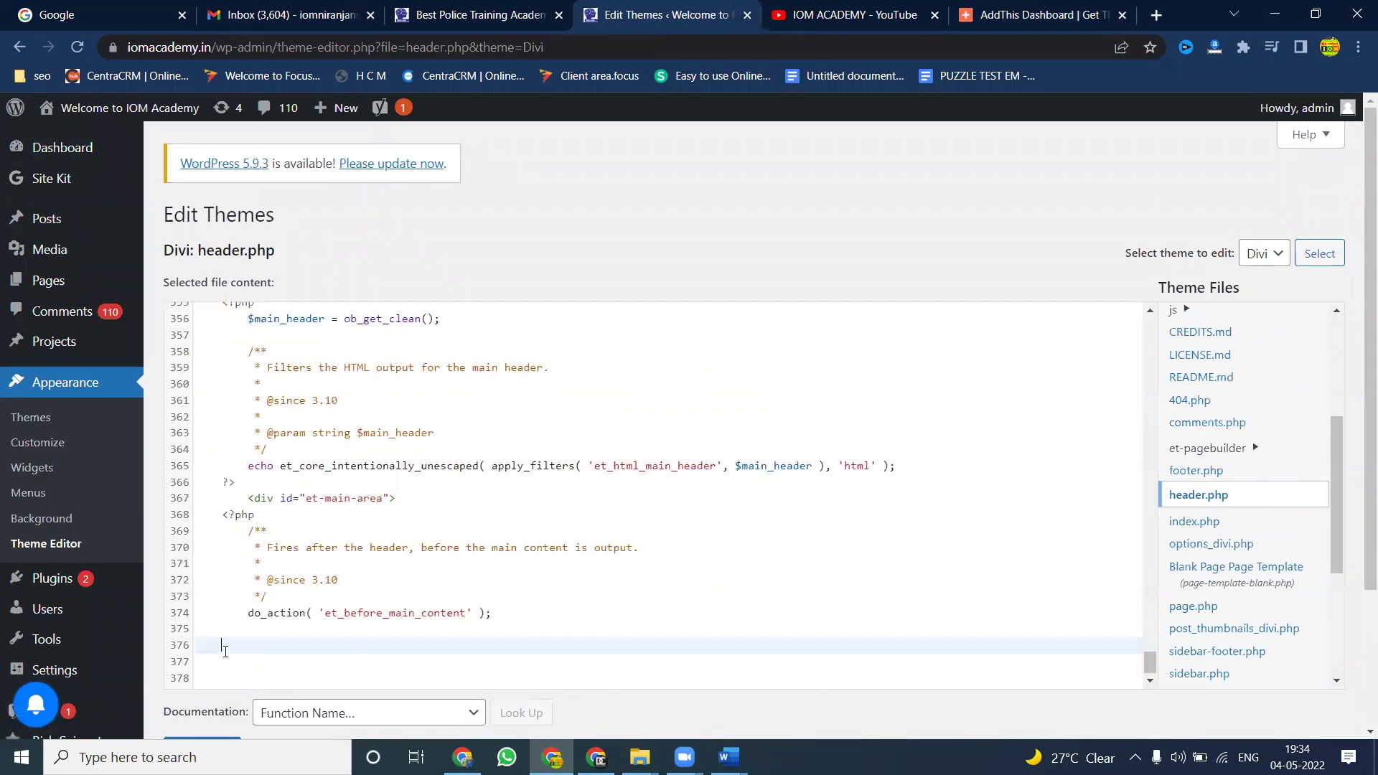
key(ctrl+v)
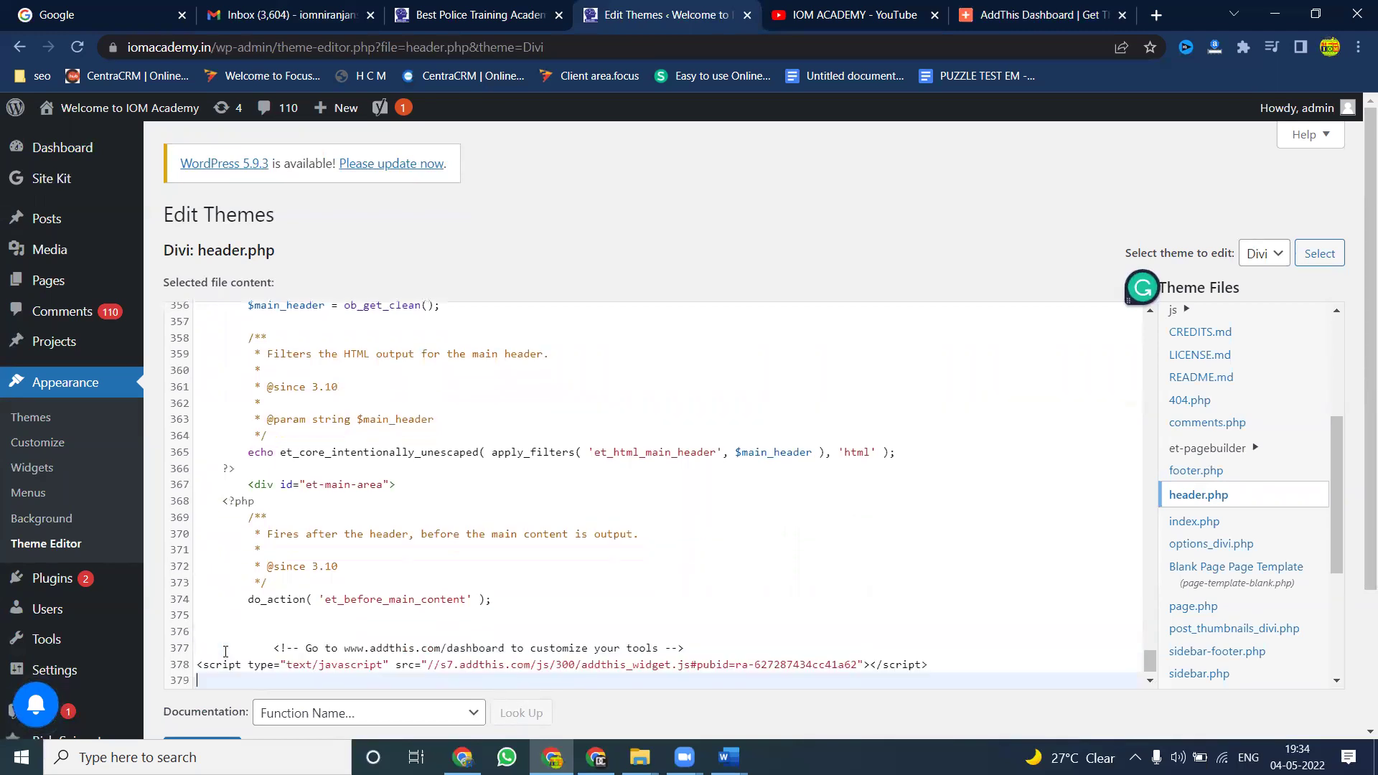
scroll(469, 553, up, 5)
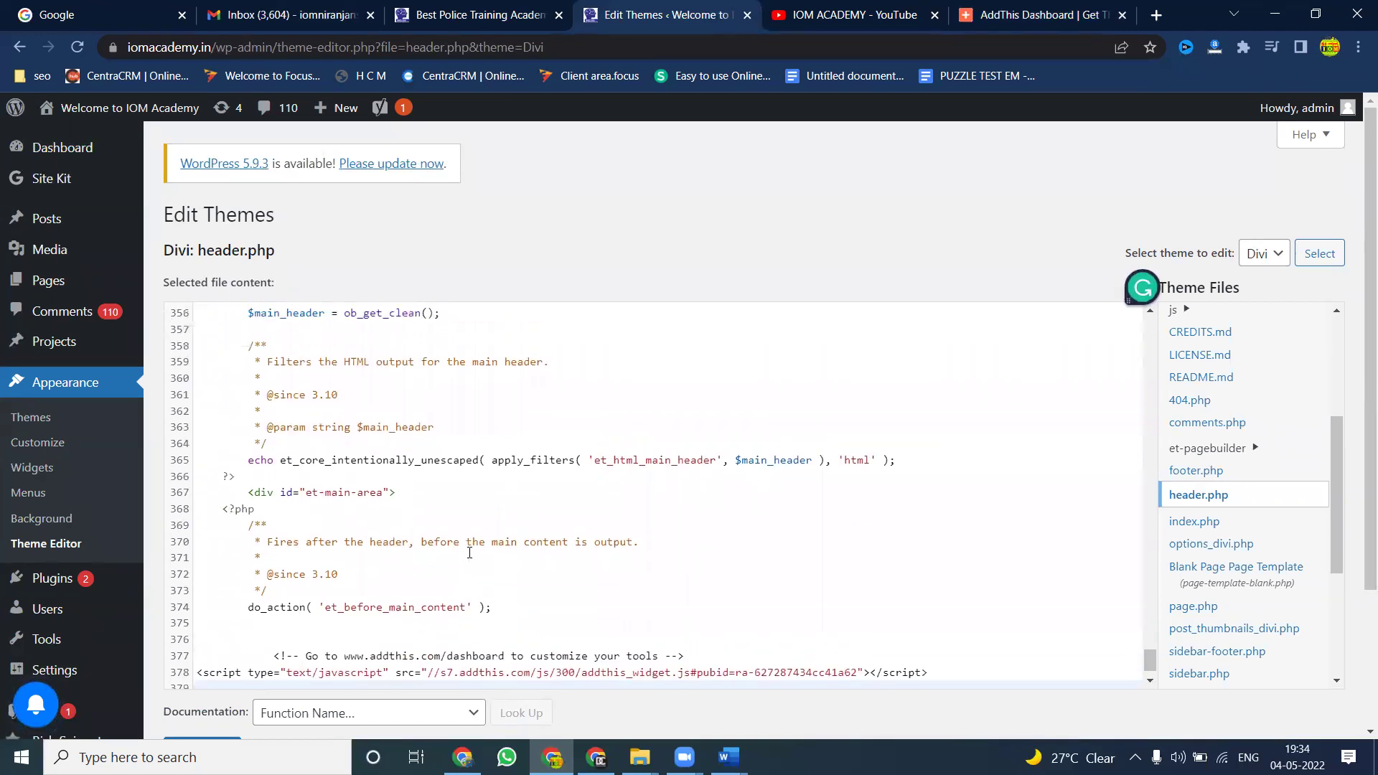
scroll(469, 552, up, 5)
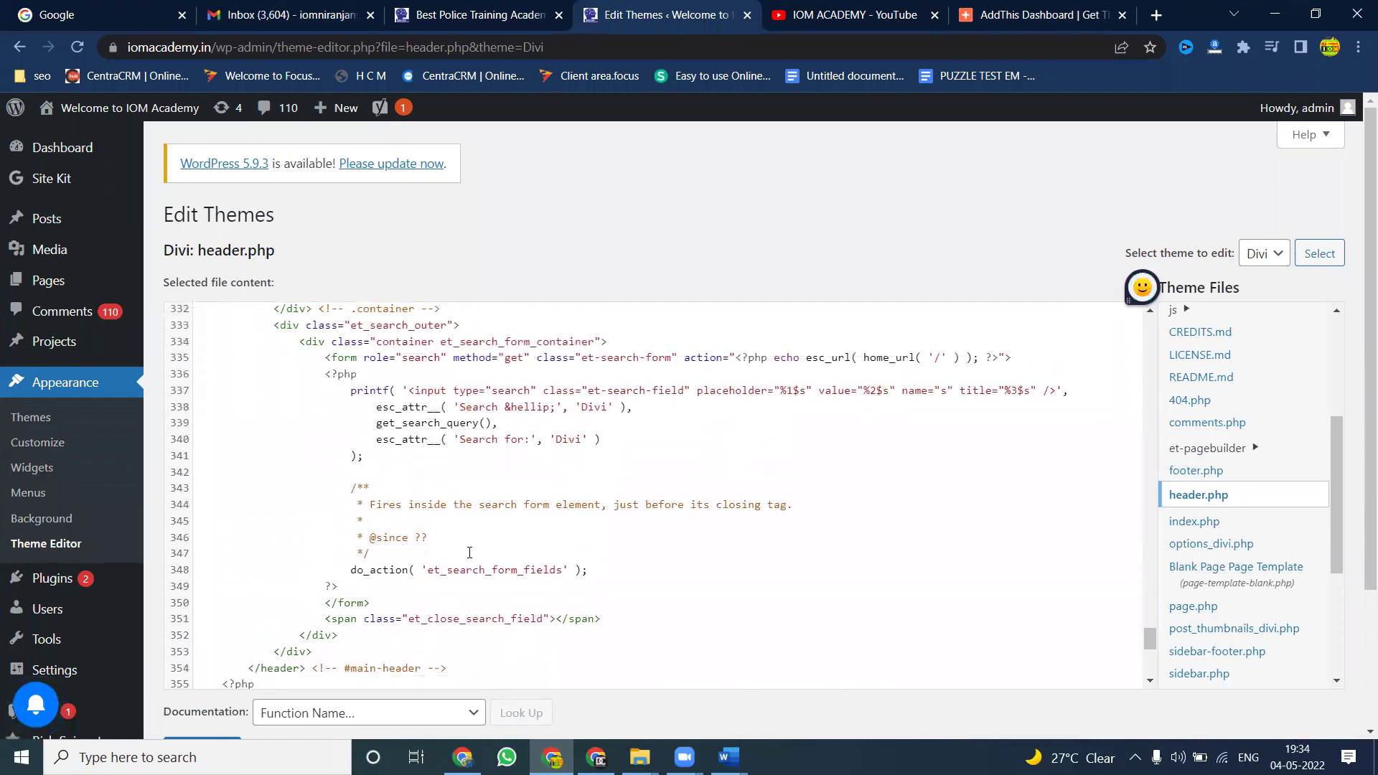
scroll(468, 553, up, 2)
scroll(431, 549, down, 10)
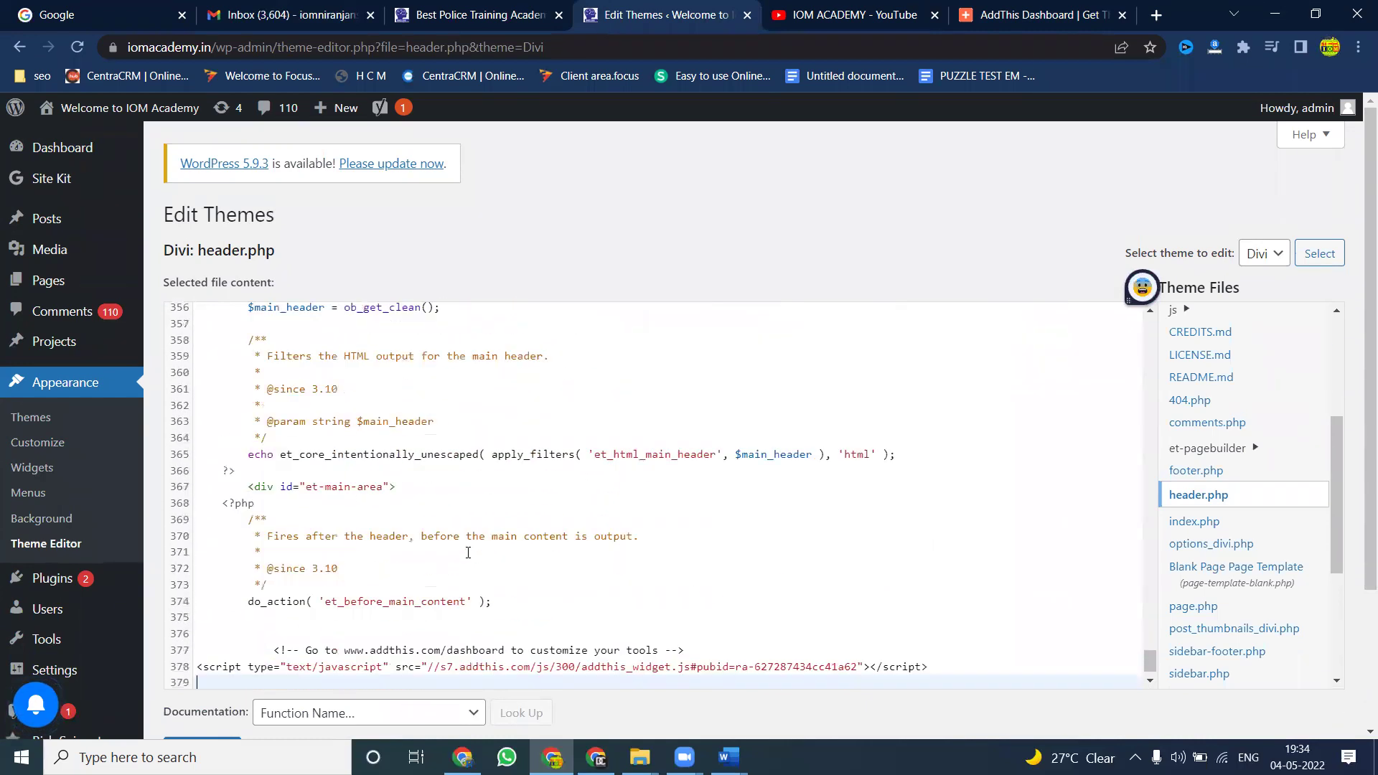
scroll(334, 546, down, 2)
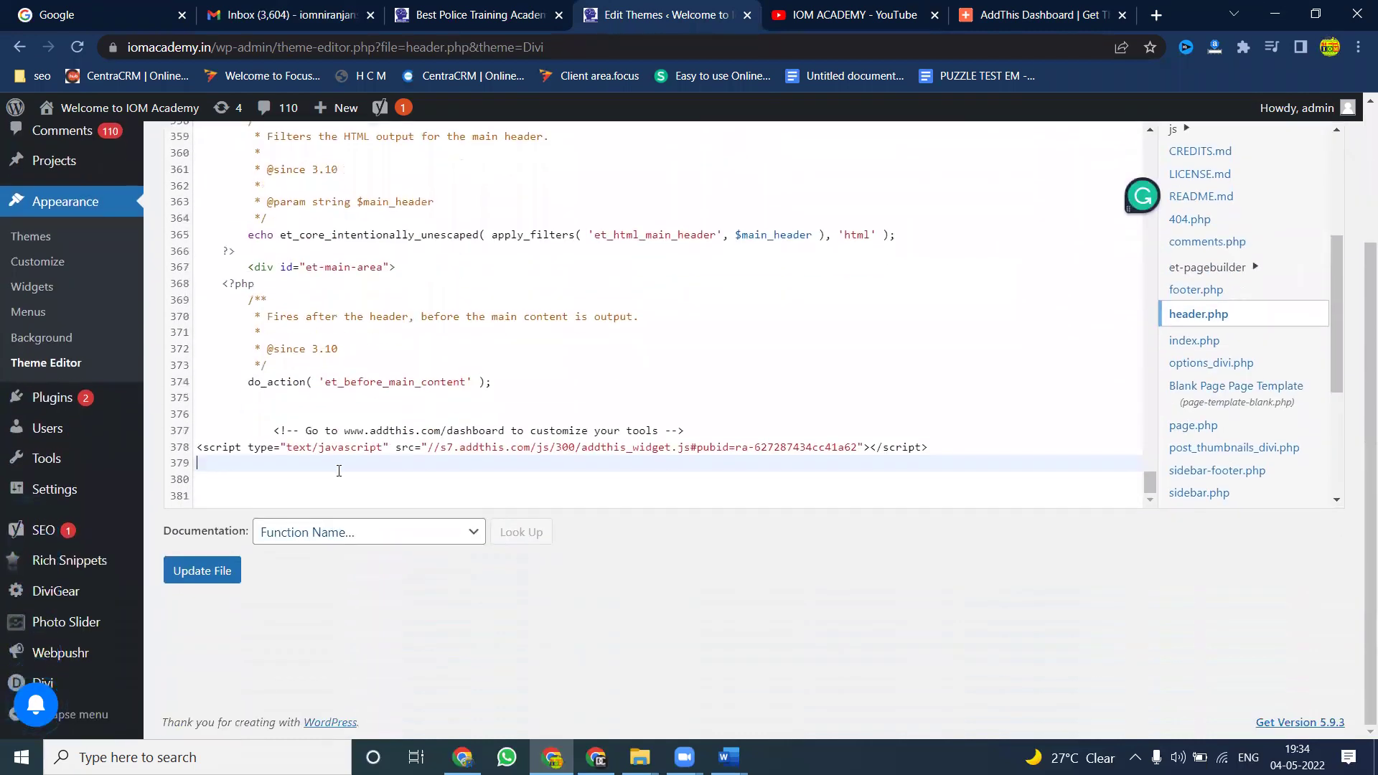
Step: Insert four blank lines above the pasted AddThis snippet and try to save header.php
click(259, 426)
key(Return)
key(Return)
key(Return)
key(Return)
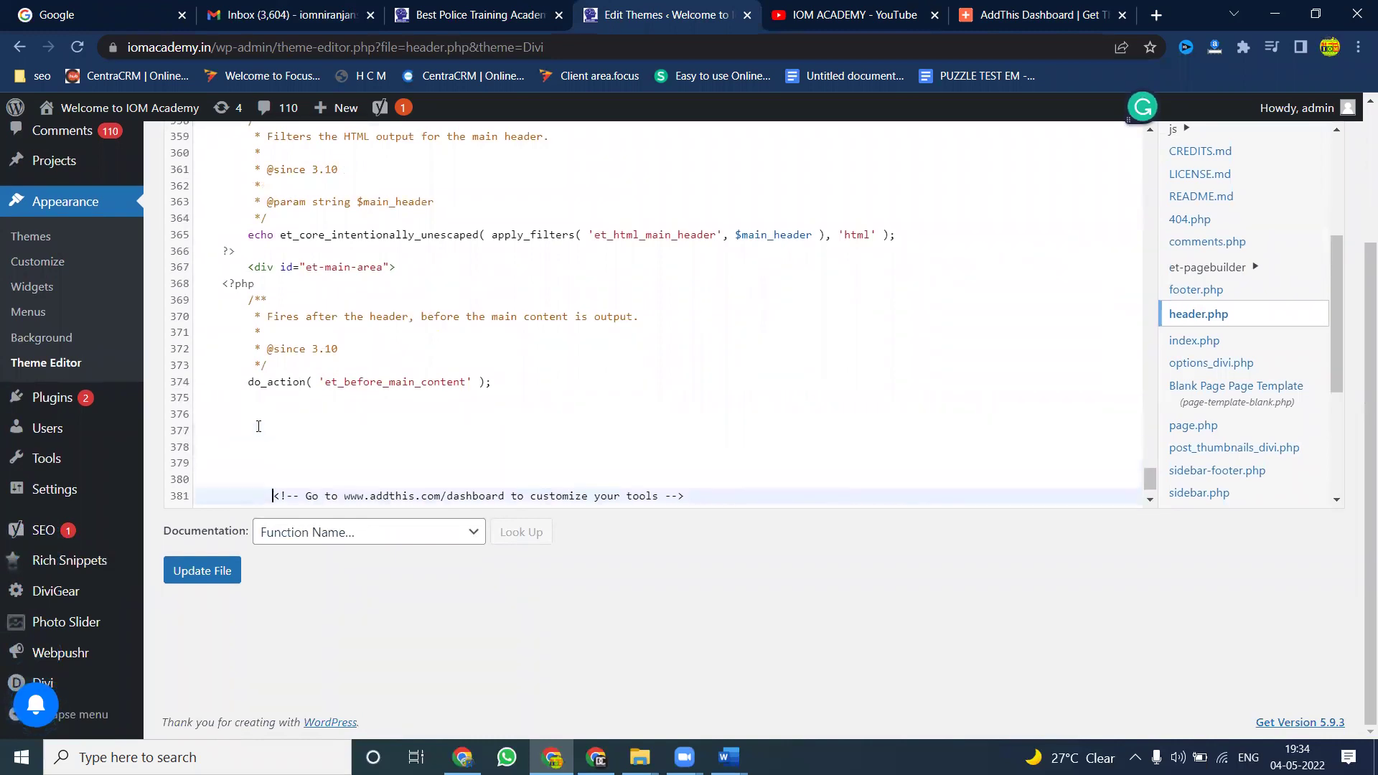
scroll(334, 393, down, 1)
click(201, 570)
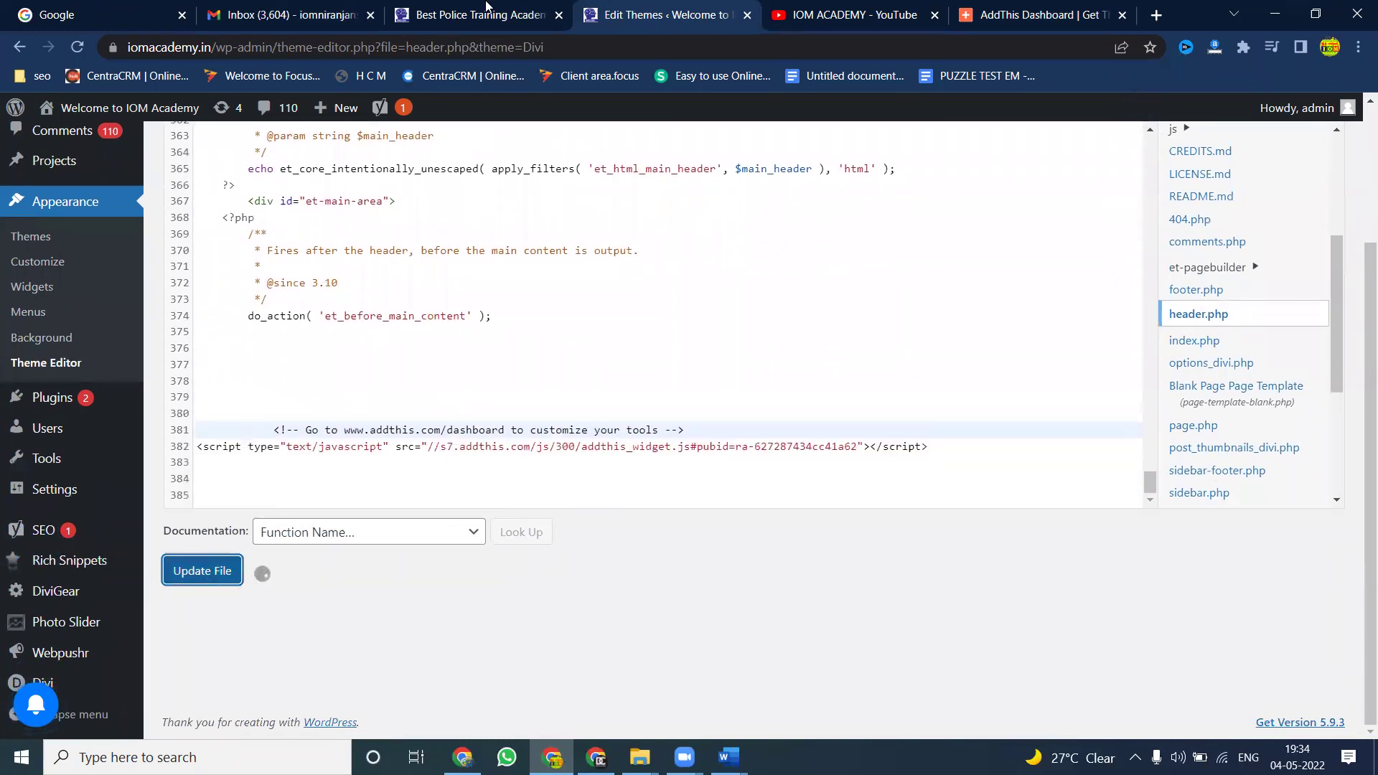
Step: Reload the IOM Academy homepage and look through it for the floating share buttons
click(485, 10)
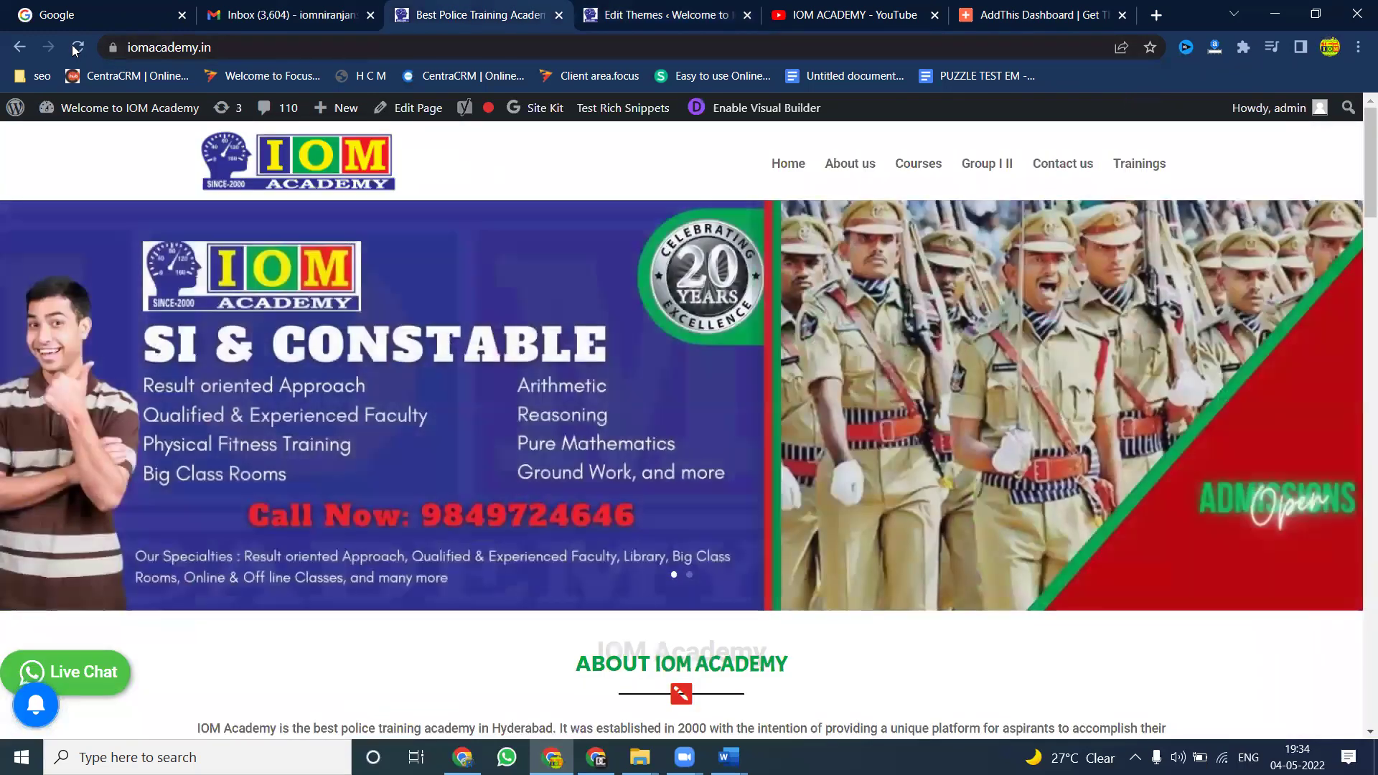
click(76, 47)
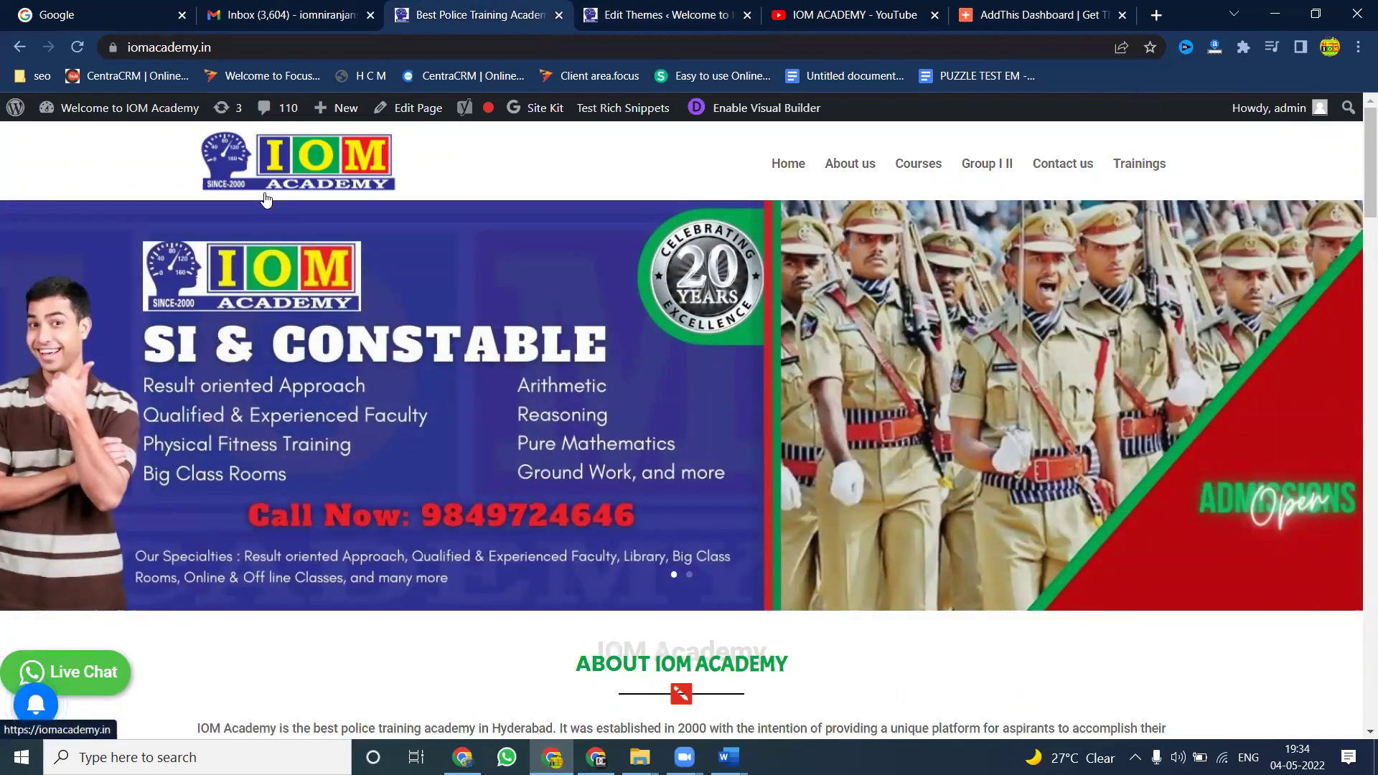
scroll(290, 341, down, 7)
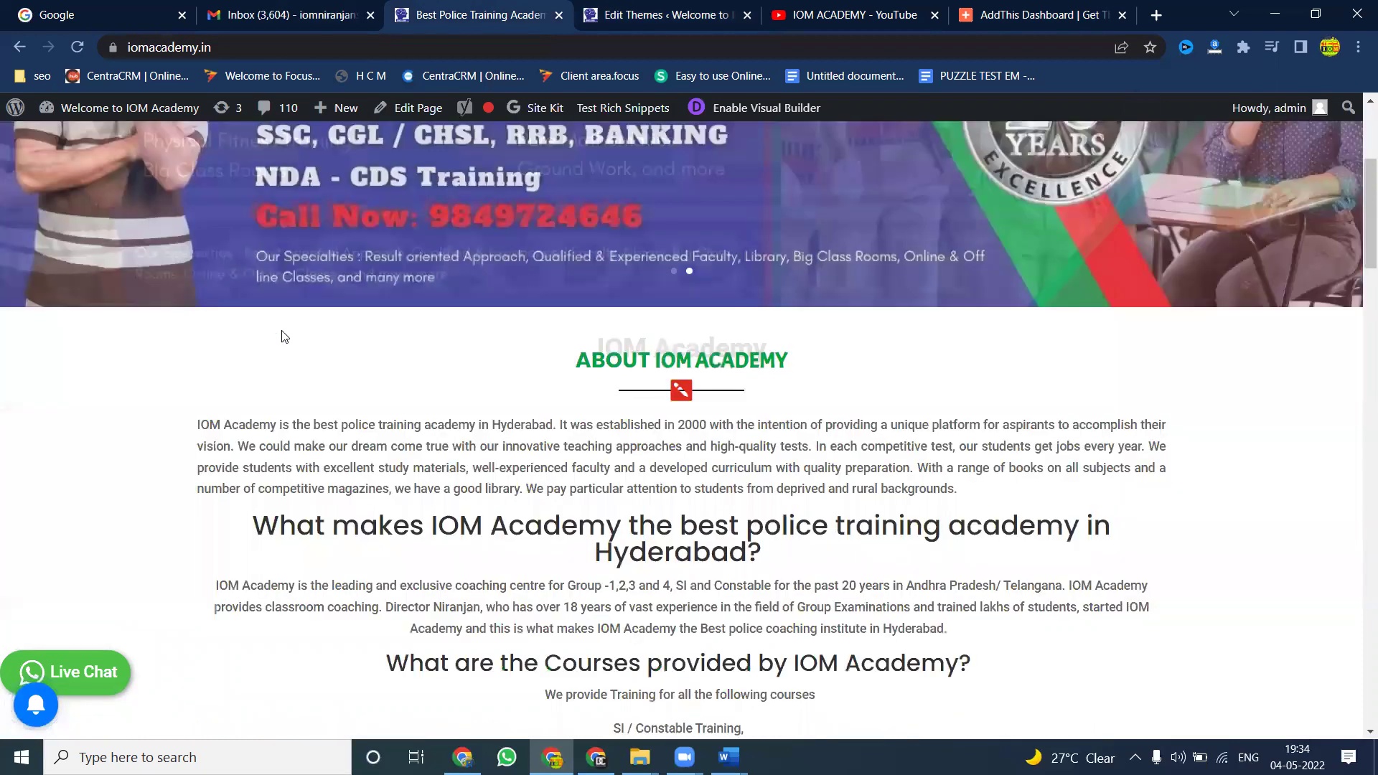
scroll(284, 336, down, 10)
scroll(612, 212, up, 12)
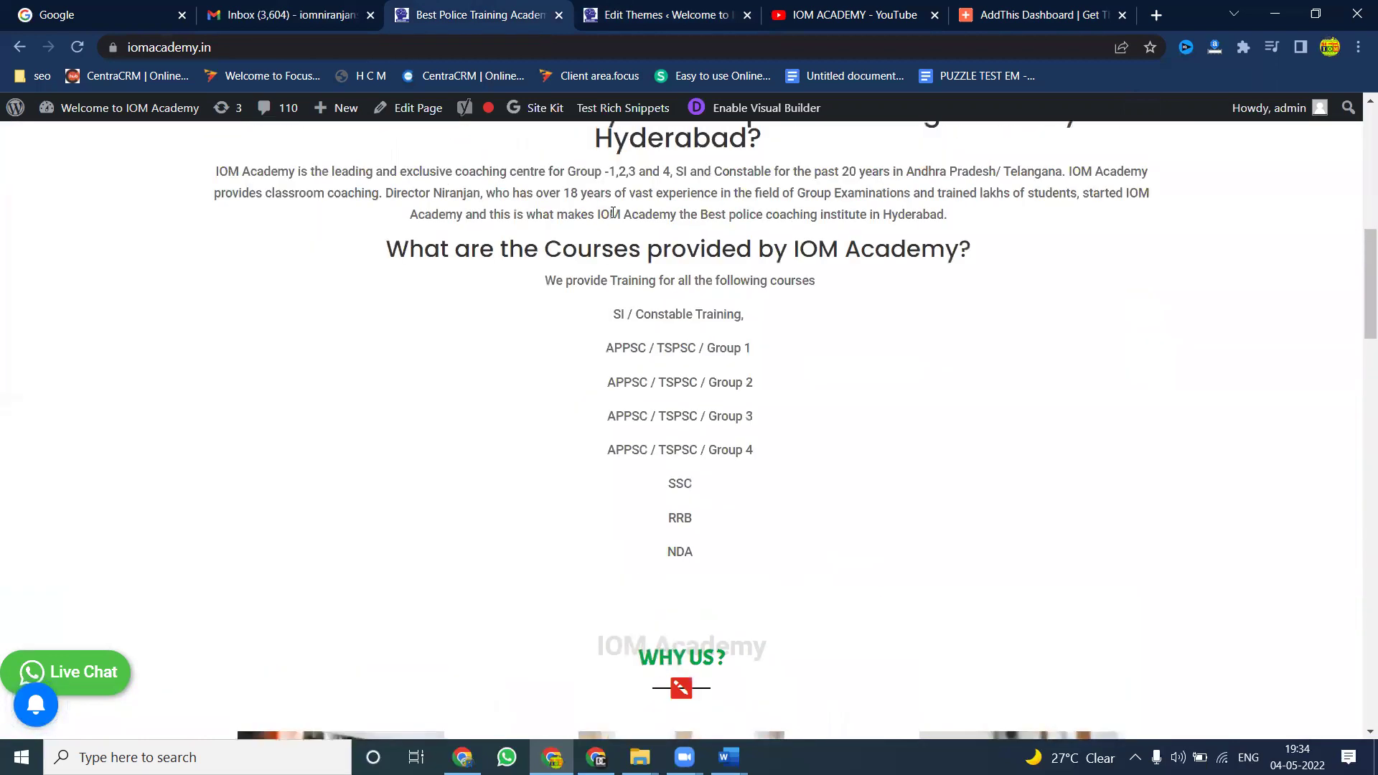
scroll(612, 213, up, 5)
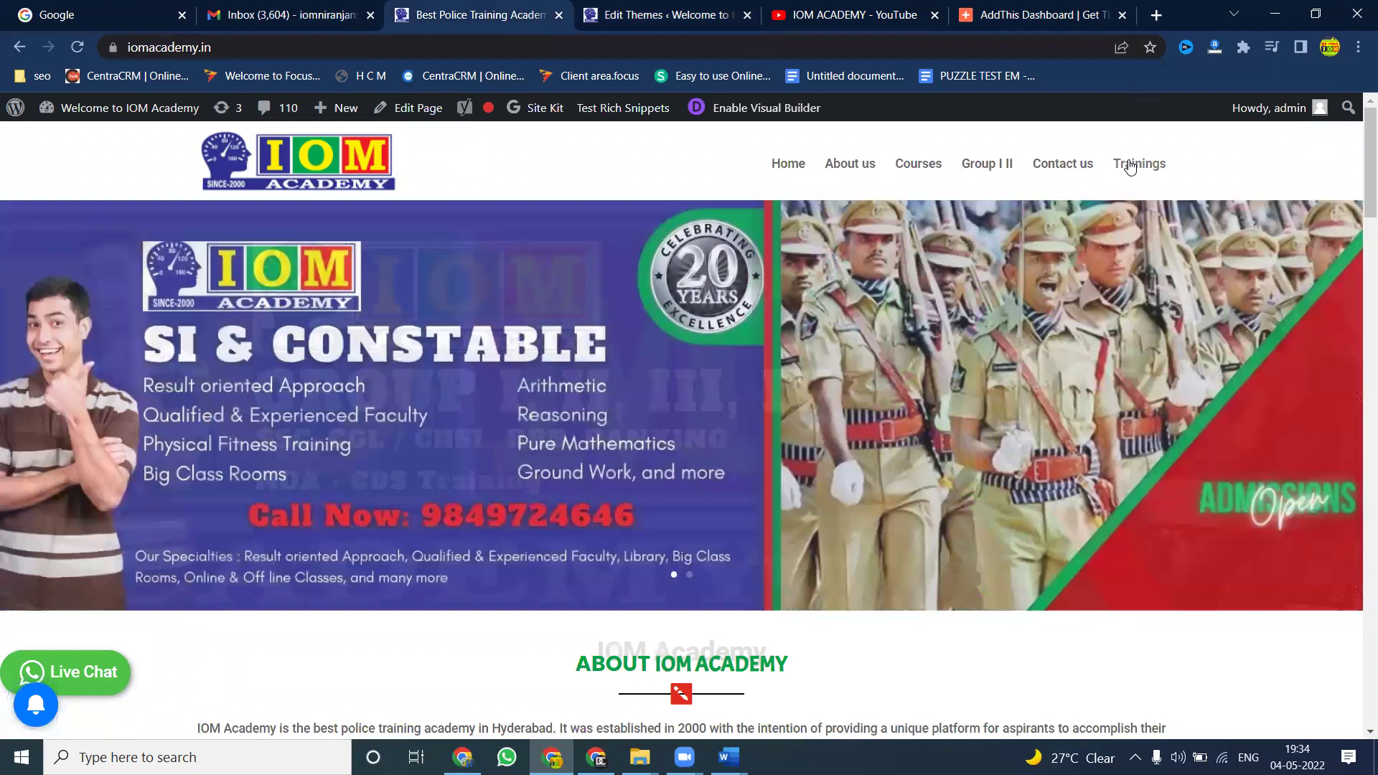
Step: Open the "Group 1 and 2 coaching center in Hyderabad" post under Trainings and check it for the share buttons
click(1132, 164)
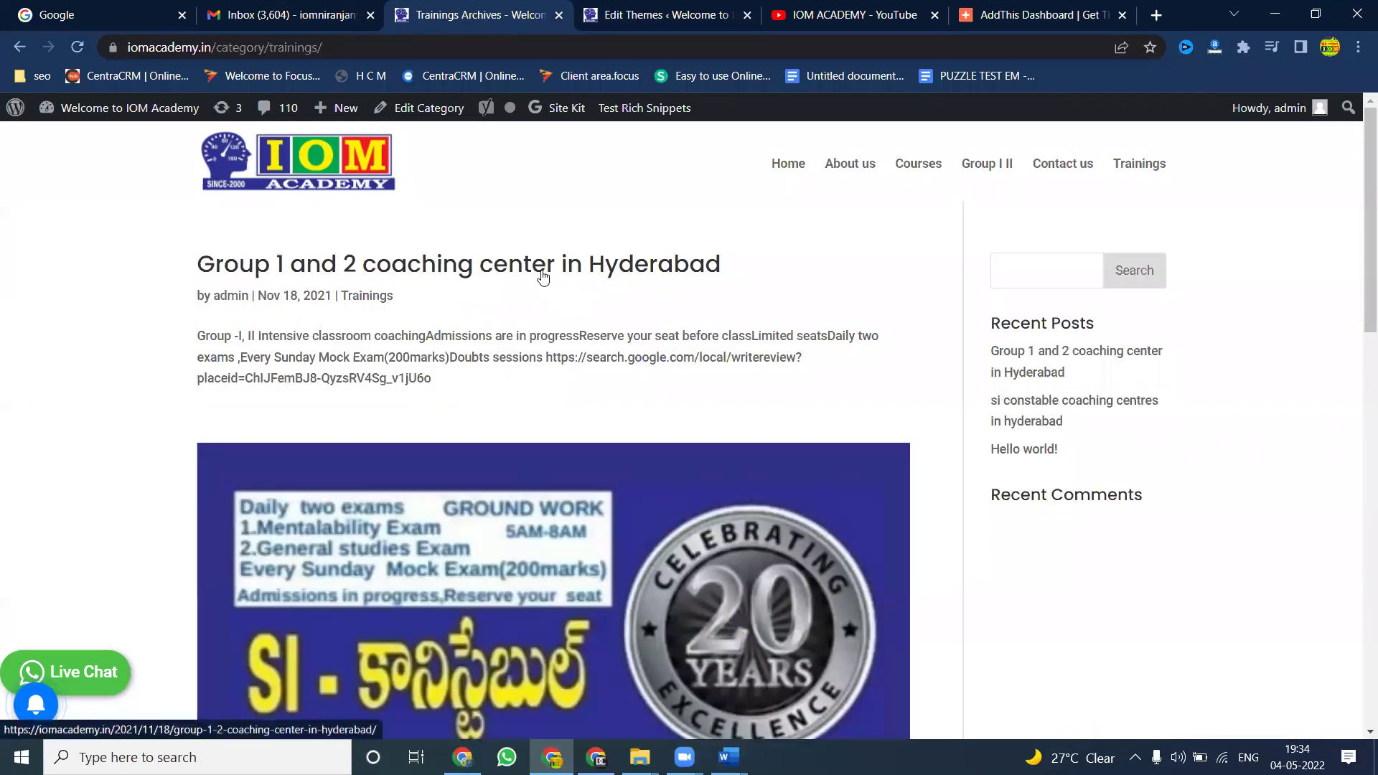
click(544, 278)
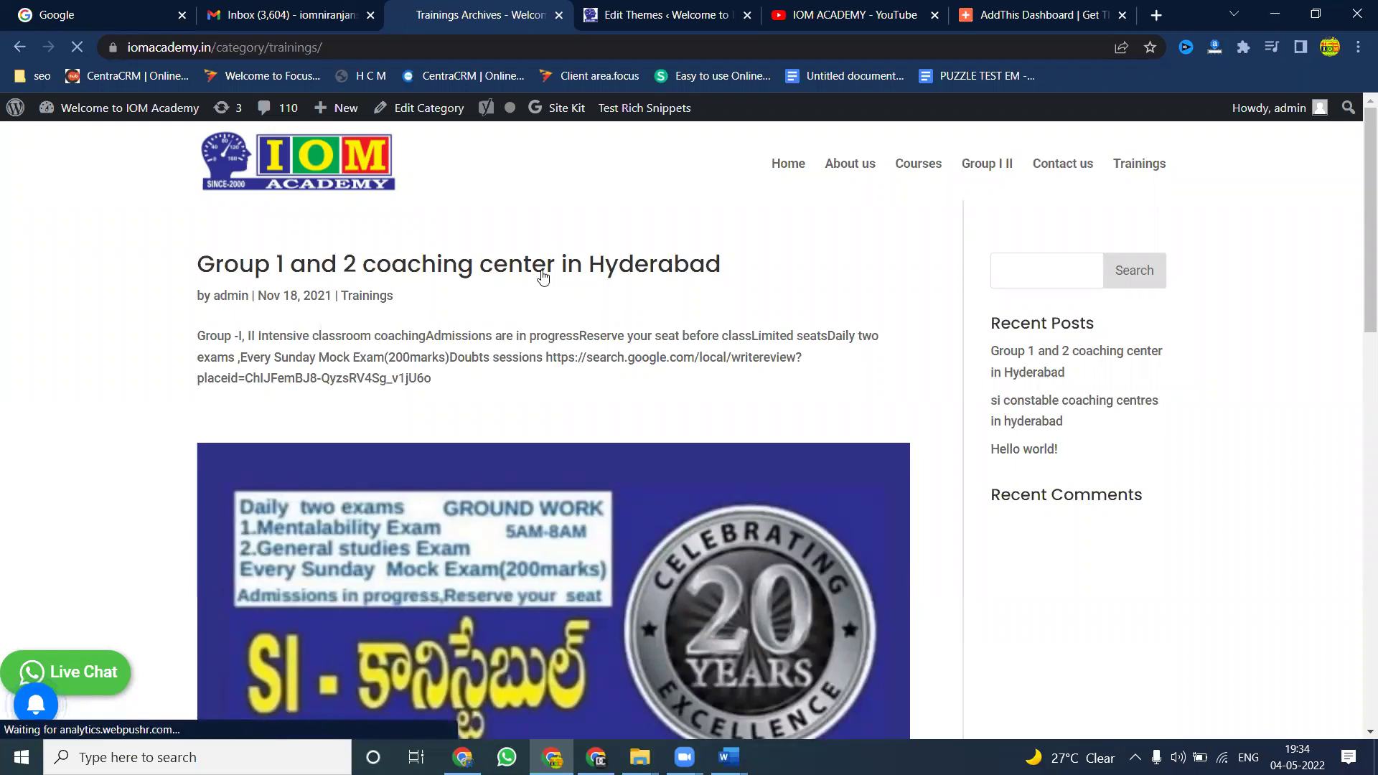
scroll(543, 277, down, 10)
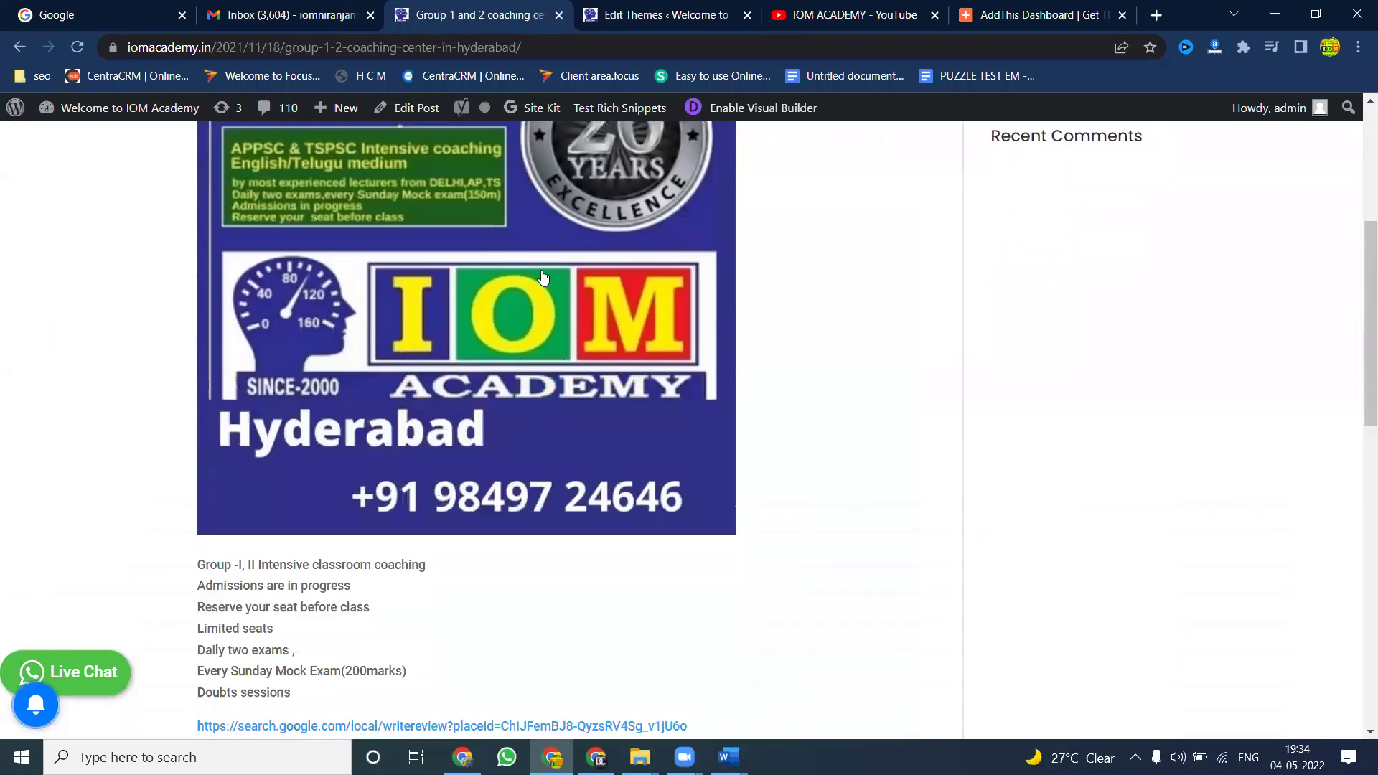
scroll(543, 278, down, 6)
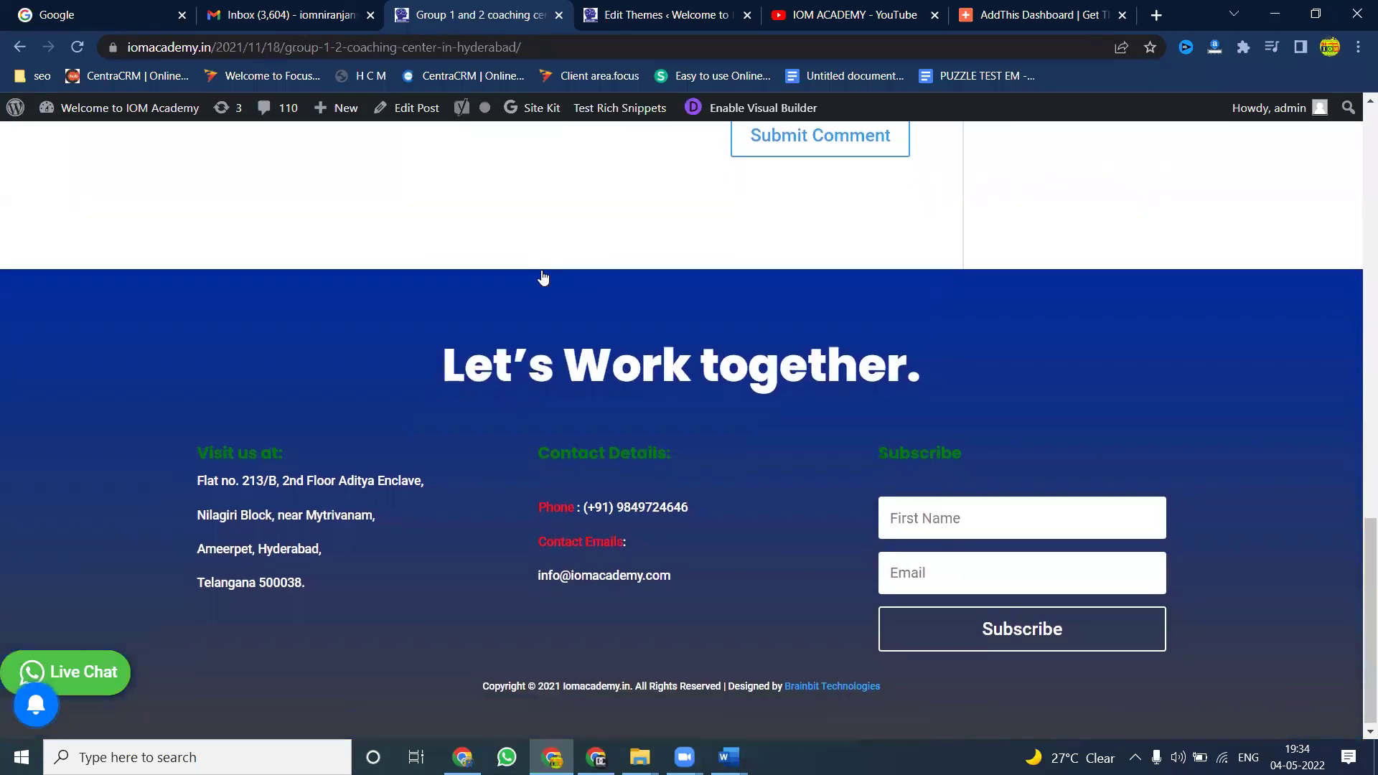
scroll(543, 278, up, 4)
scroll(543, 278, up, 13)
scroll(543, 278, down, 7)
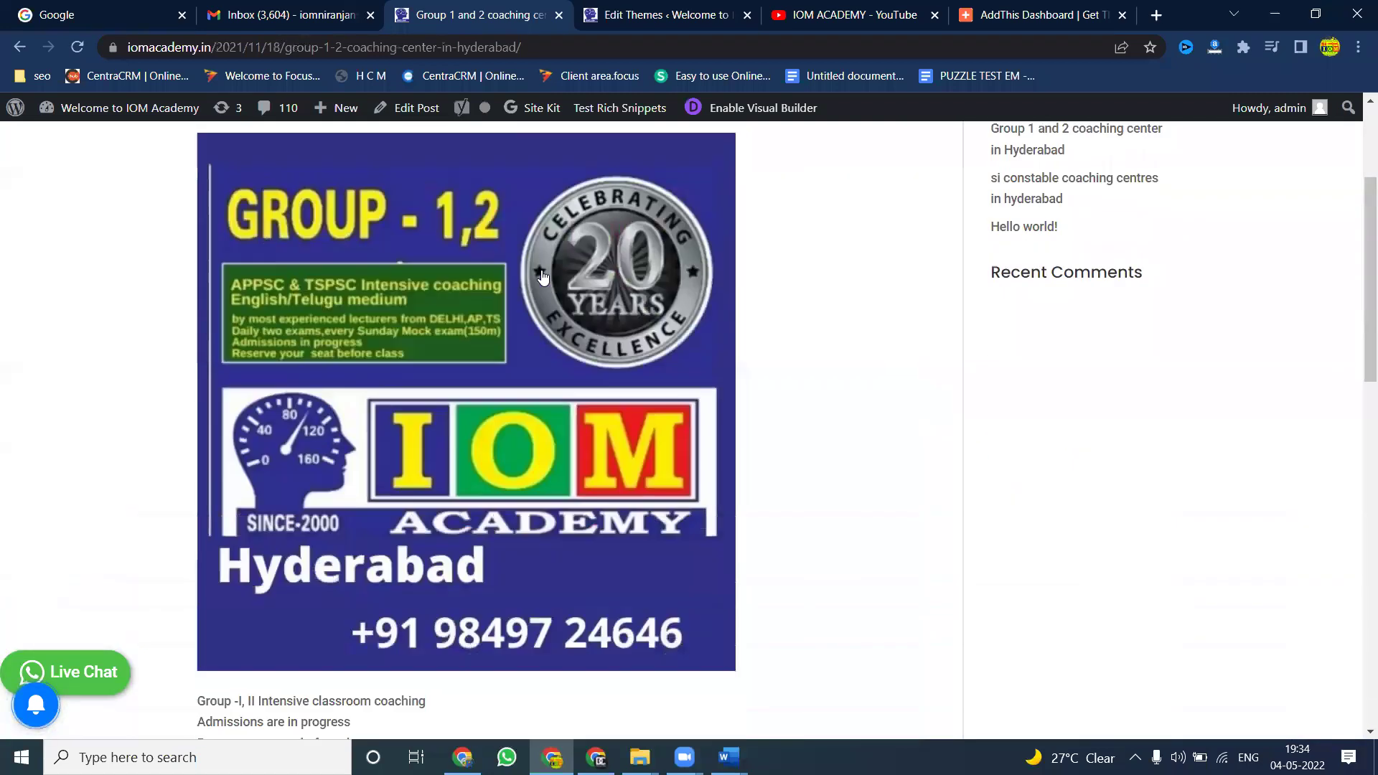
scroll(544, 278, down, 4)
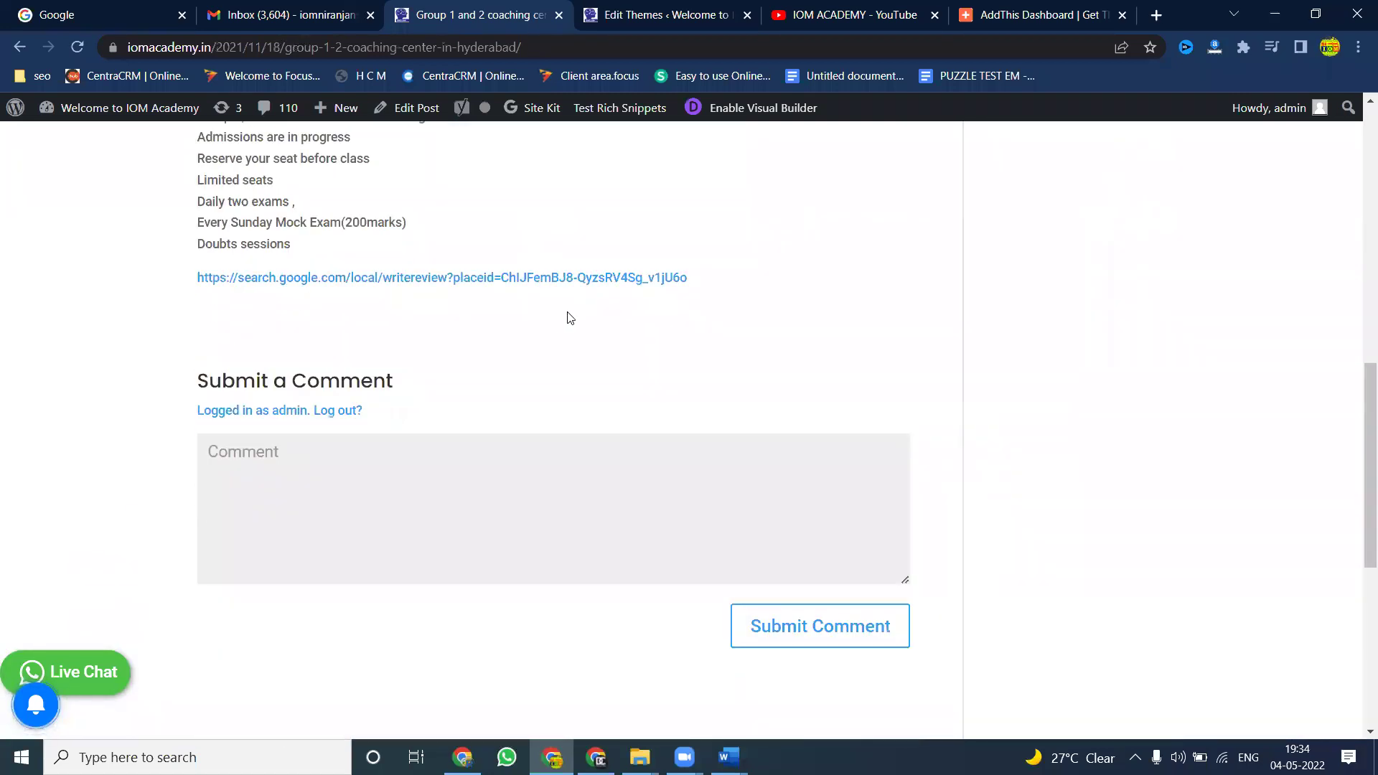
Step: Return to header.php, copy the AddThis snippet, remove it from the code and save the file
click(651, 15)
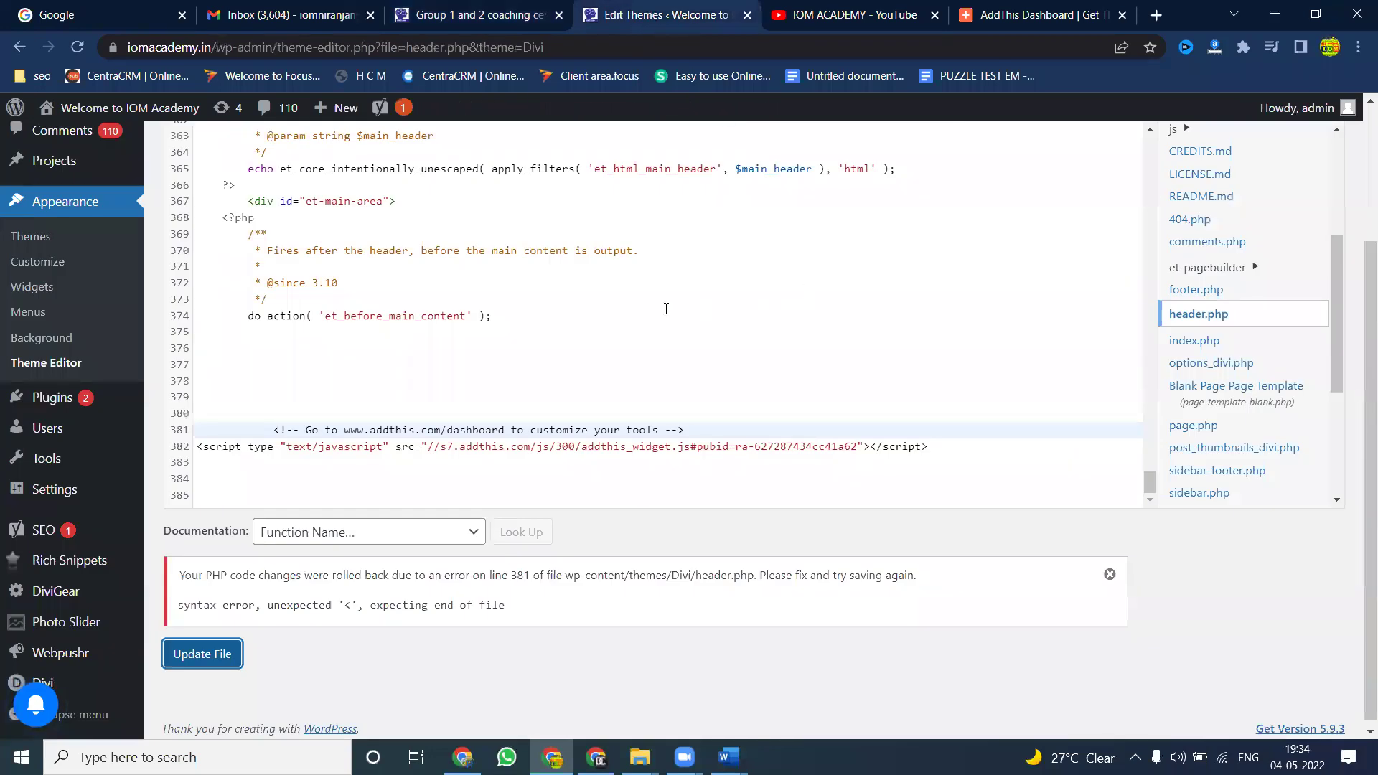
drag(940, 450, 269, 431)
key(ctrl+c)
key(BackSpace)
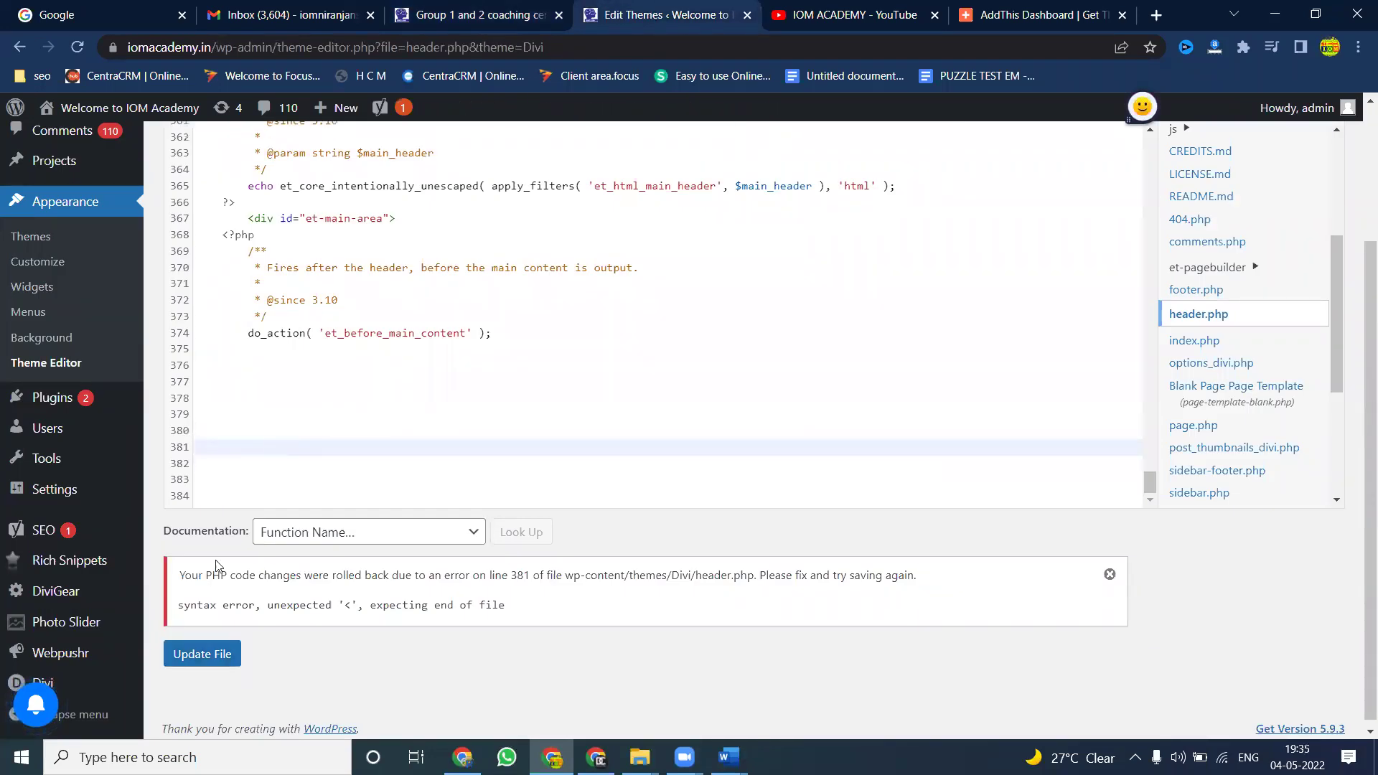
click(181, 657)
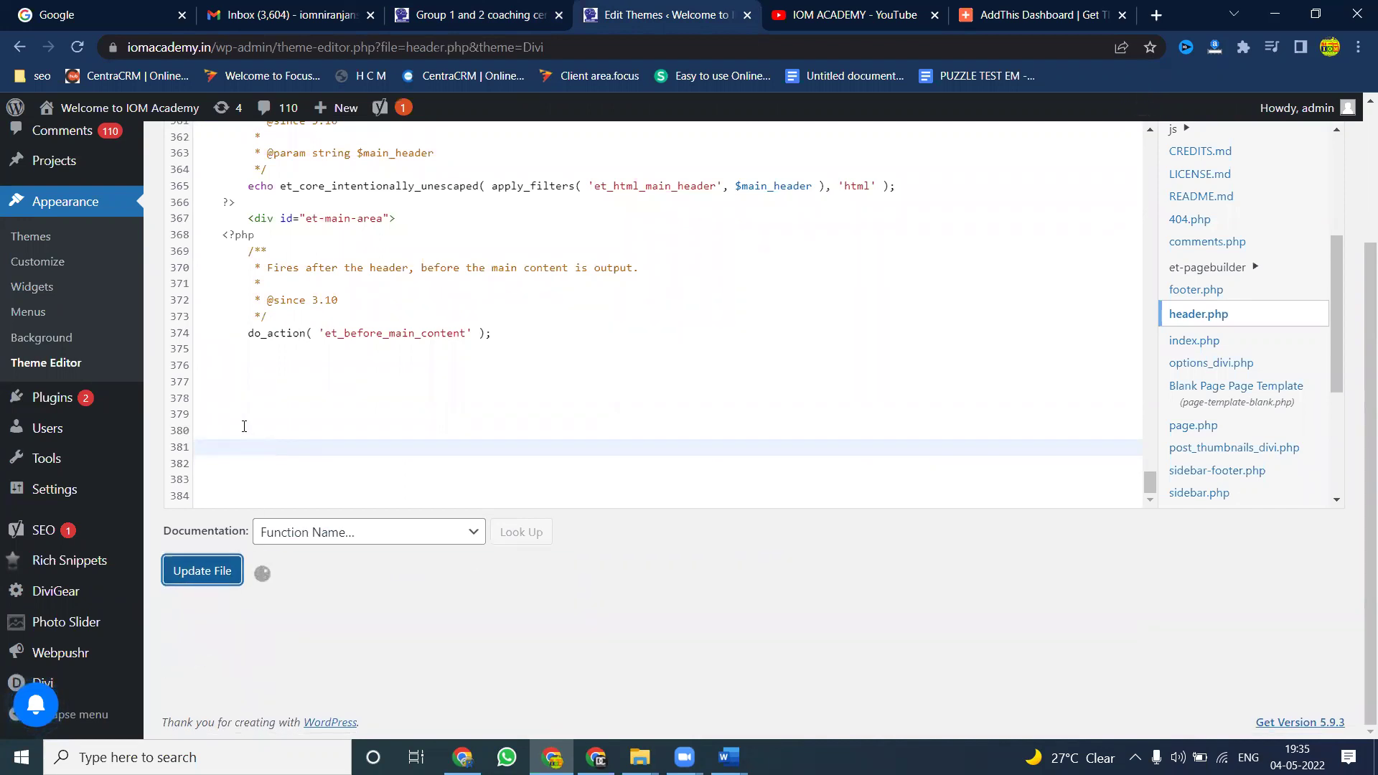
Step: Paste the AddThis snippet back into header.php at line 379 and try to save the file
click(221, 415)
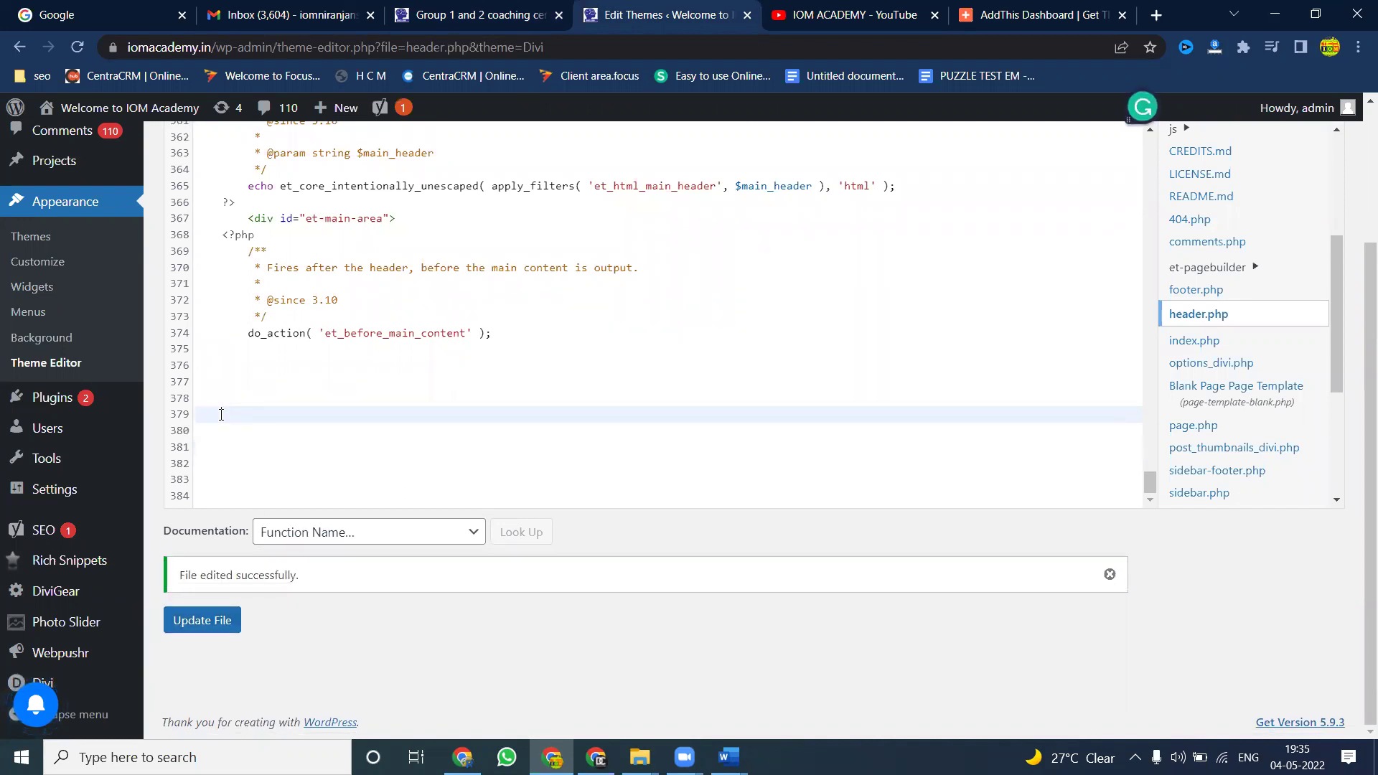
key(ctrl+v)
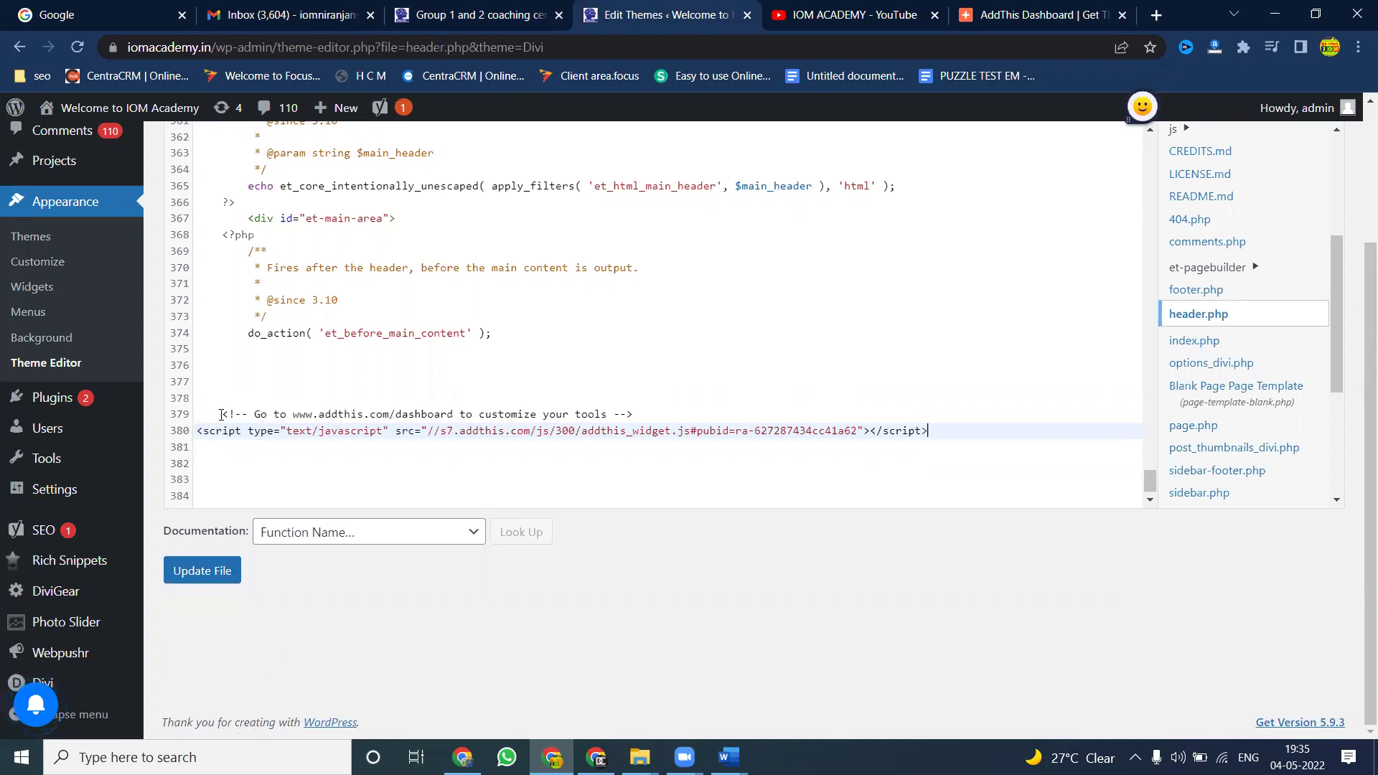
click(227, 575)
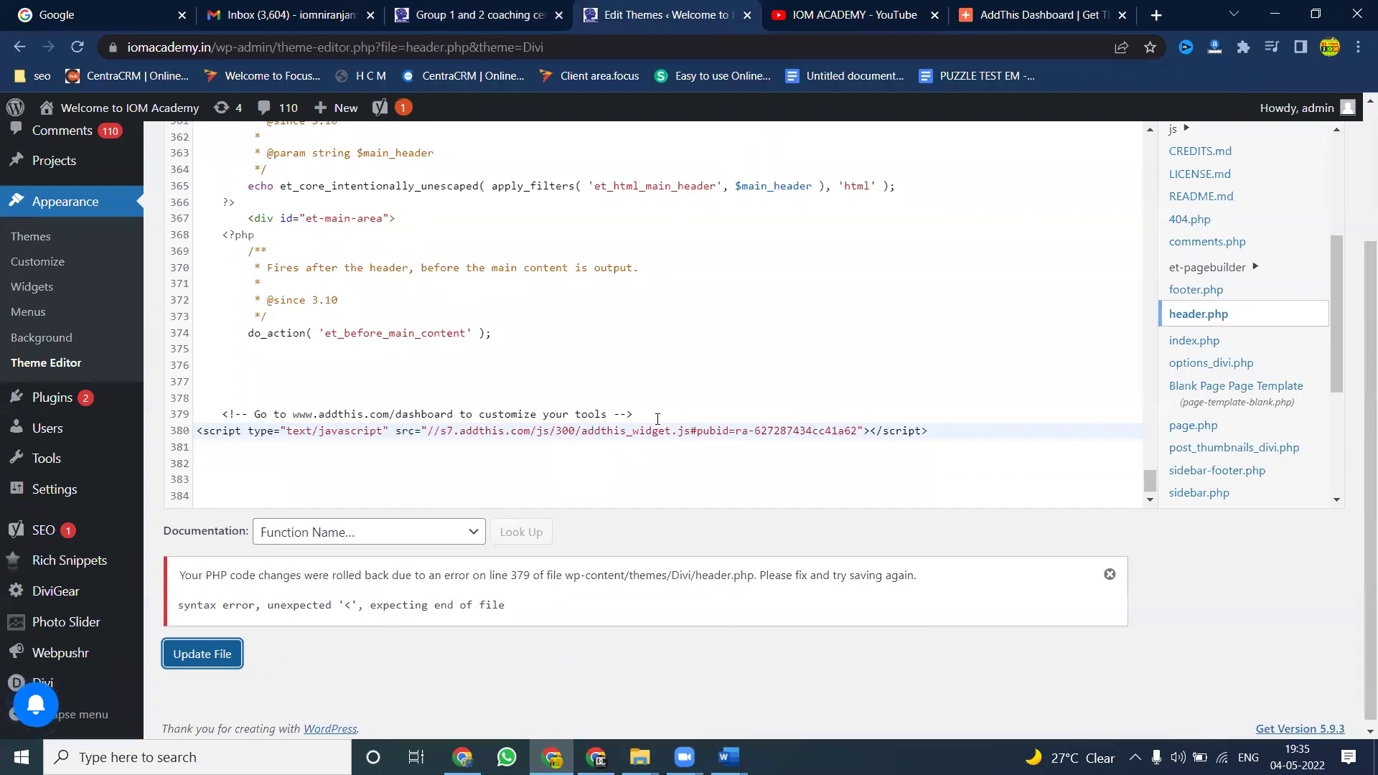
Step: Delete the AddThis comment line above the script in header.php and try to save the file again
drag(657, 419, 211, 417)
key(BackSpace)
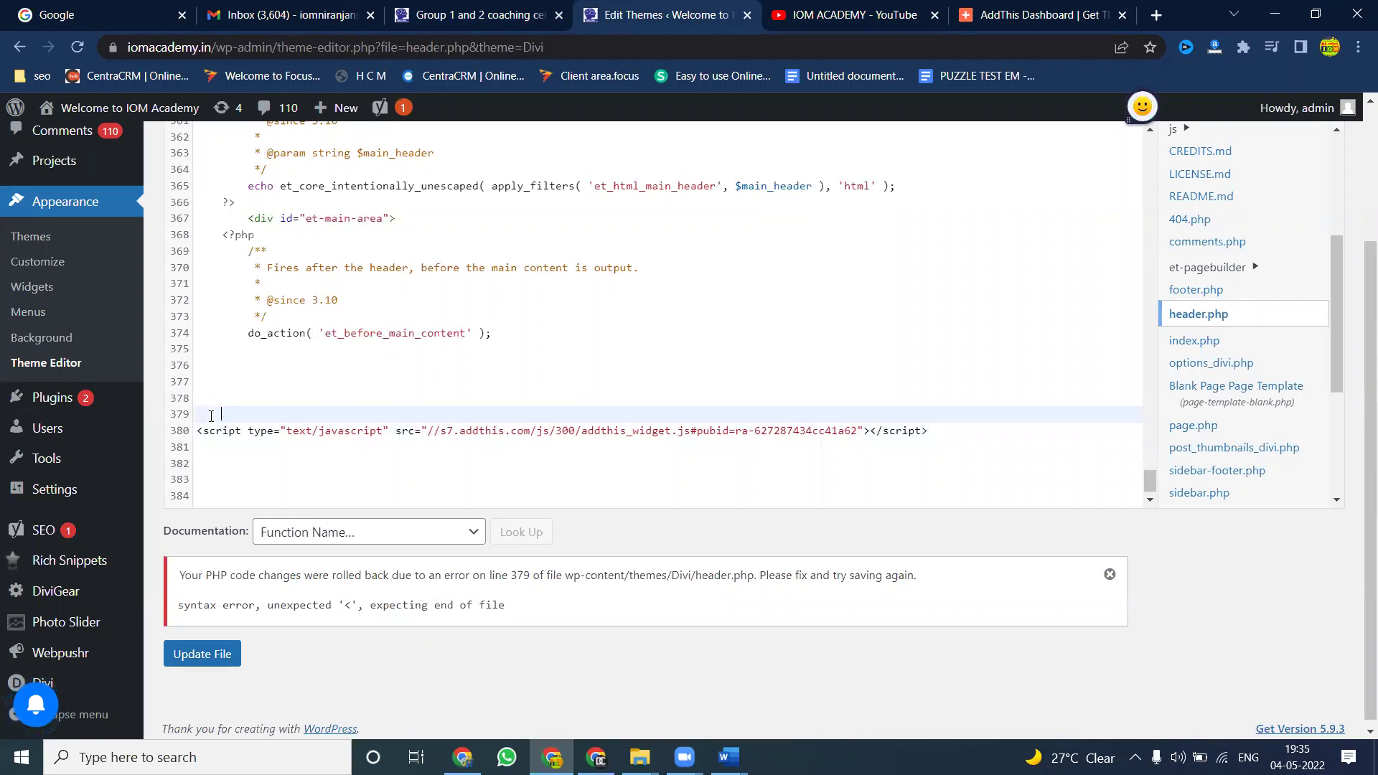
click(224, 661)
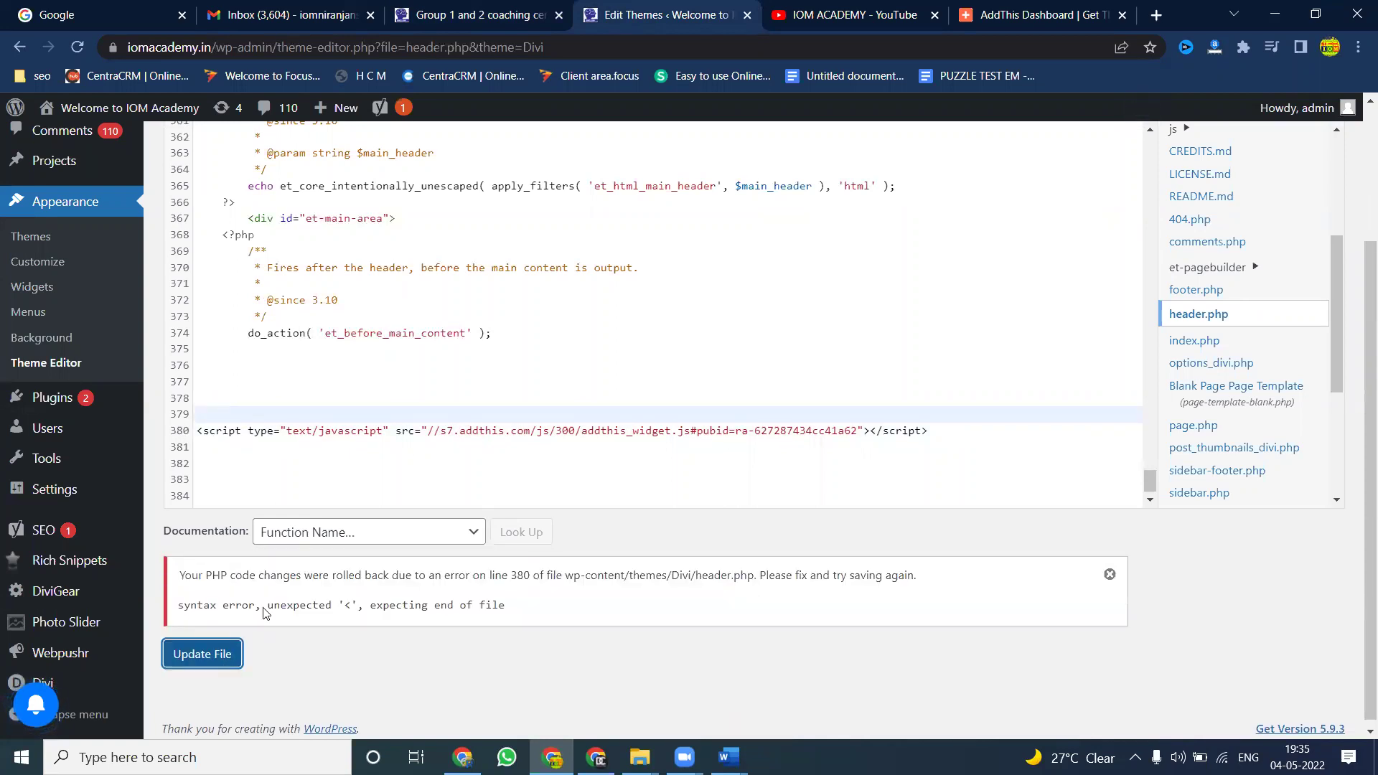
Step: Undo the recent deletions to restore the AddThis comment line above the script
click(331, 416)
key(Delete)
key(ctrl+z)
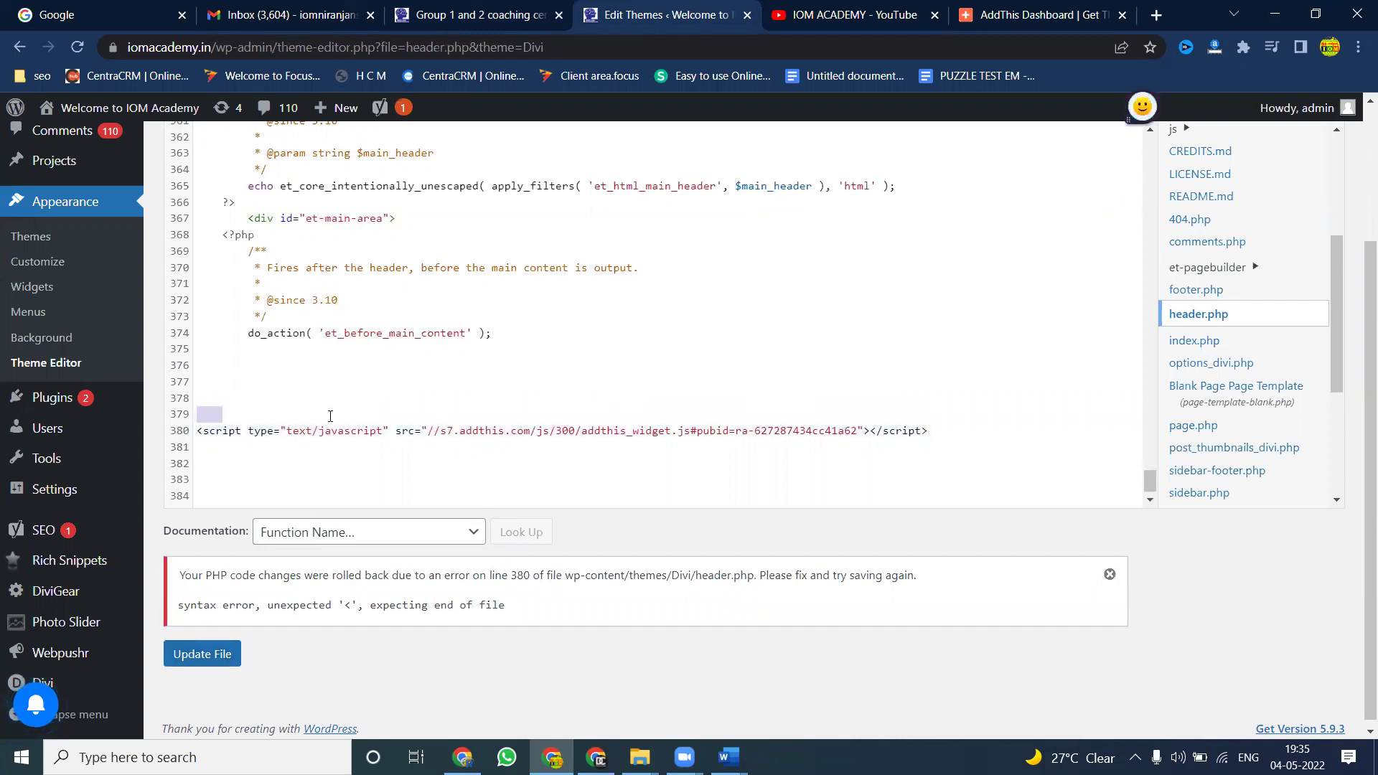
key(ctrl+z)
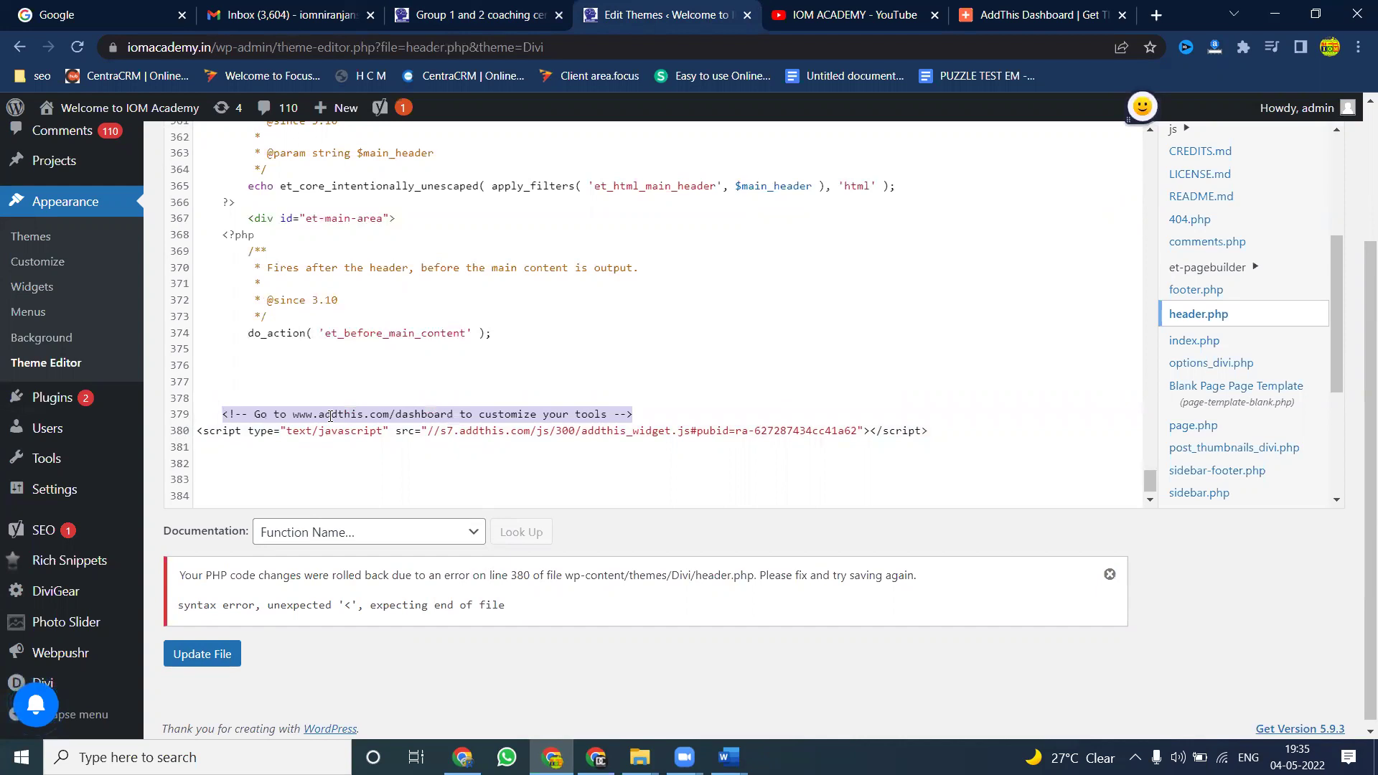
Step: Undo the AddThis paste in header.php, recopy the snippet from the AddThis dashboard and save the theme file without it
key(ctrl+z)
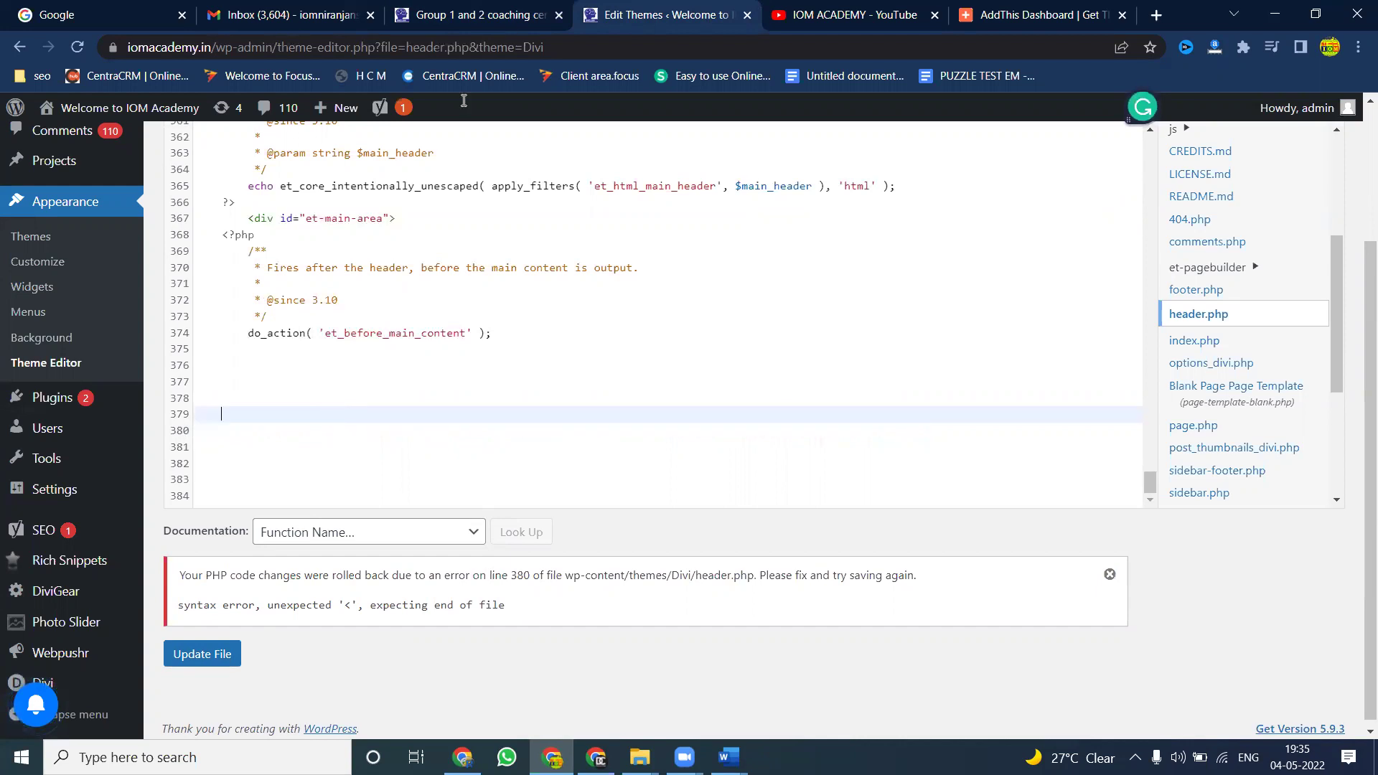
click(1076, 14)
click(992, 445)
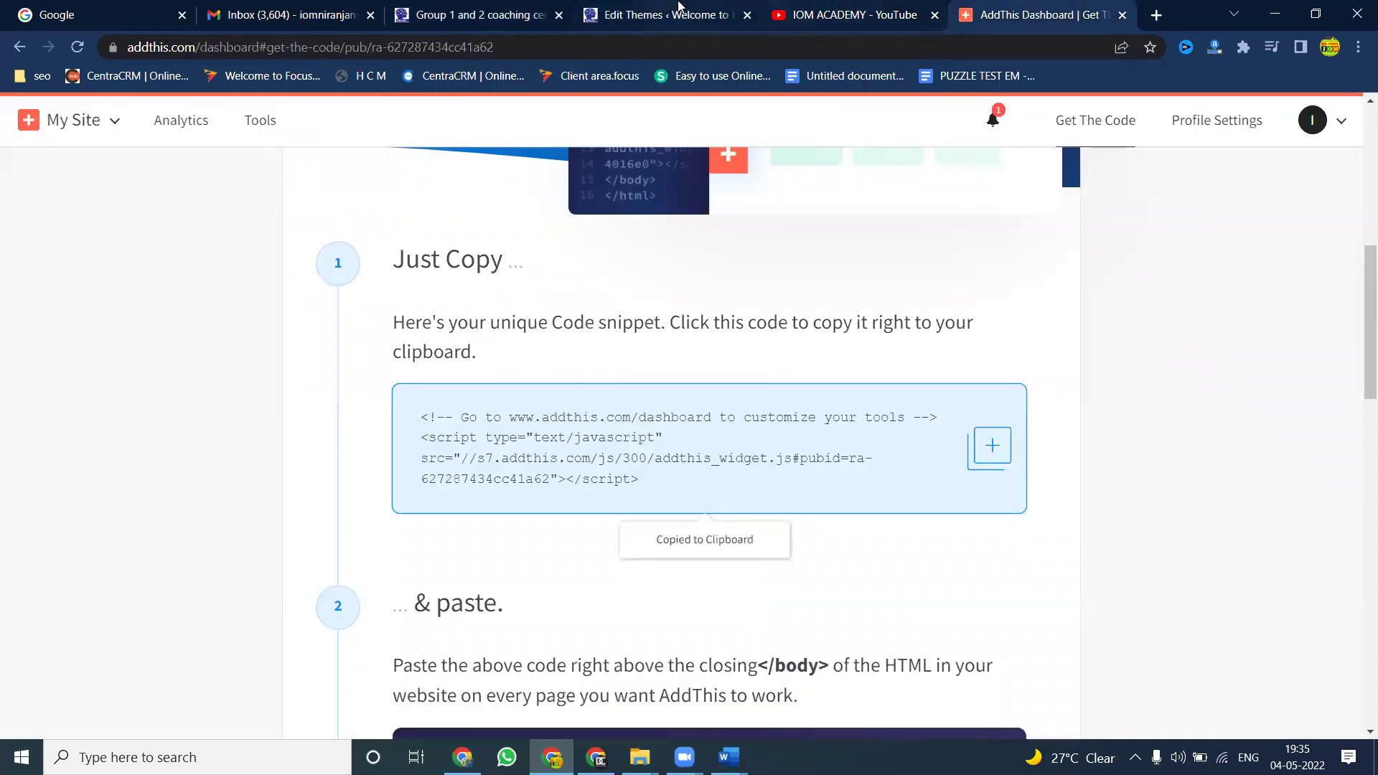
click(660, 14)
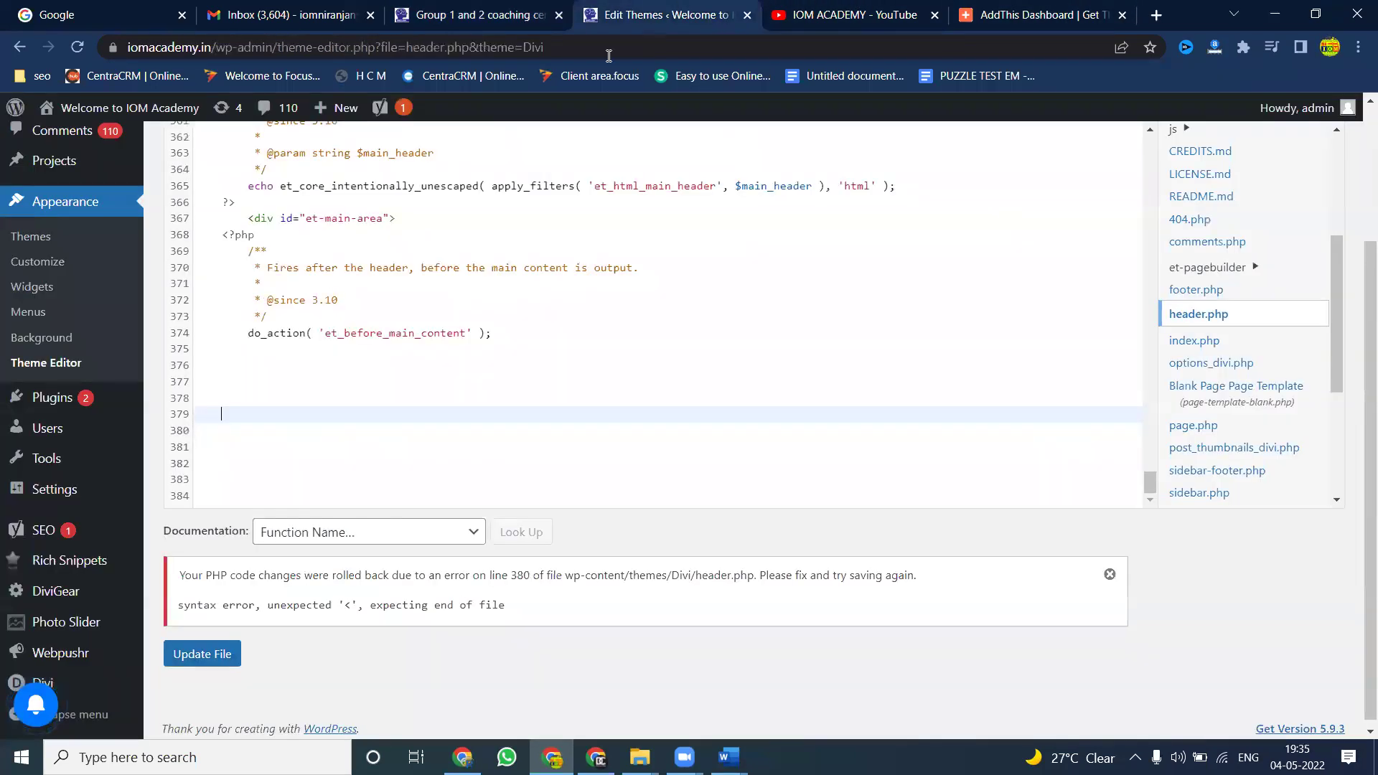
click(209, 652)
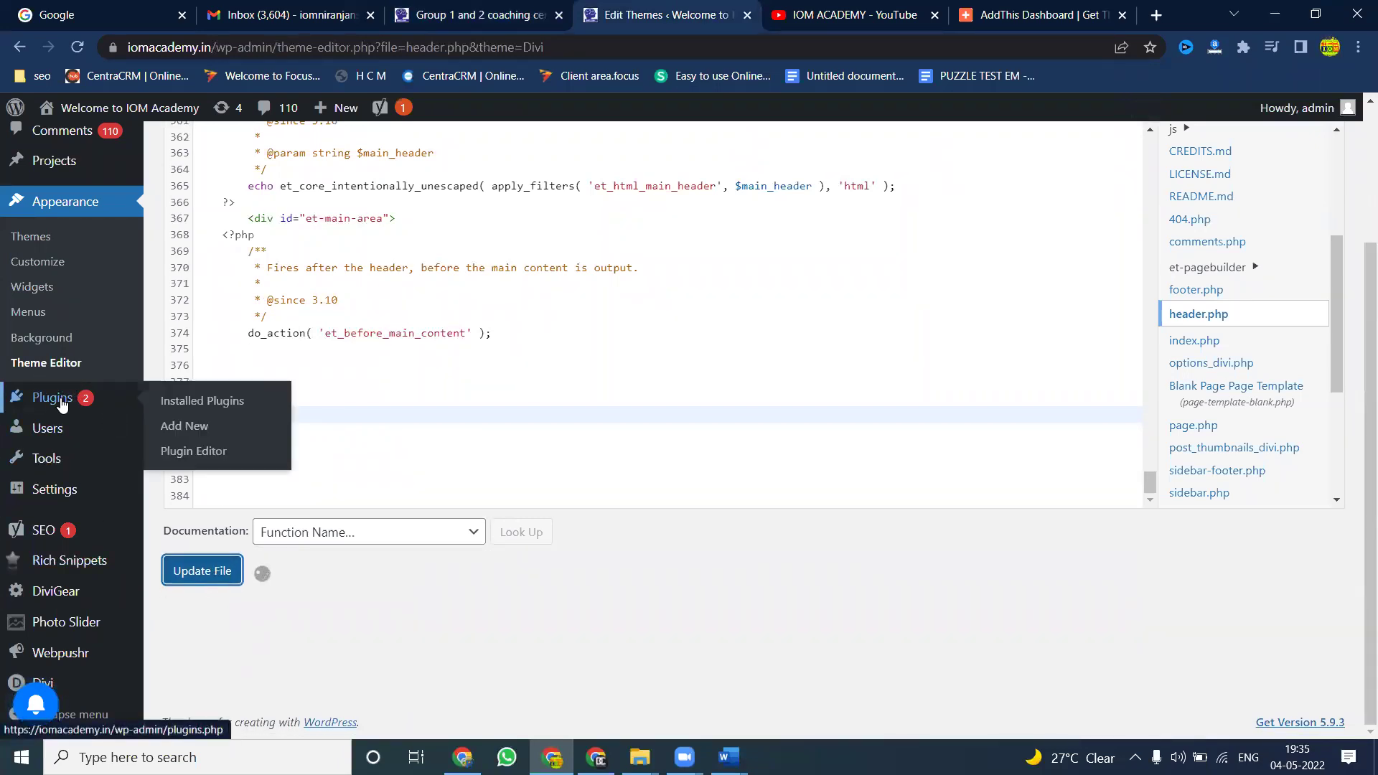
Step: Paste the AddThis snippet into Scripts in Header of the Insert Headers and Footers settings and save
mouse_move(55, 496)
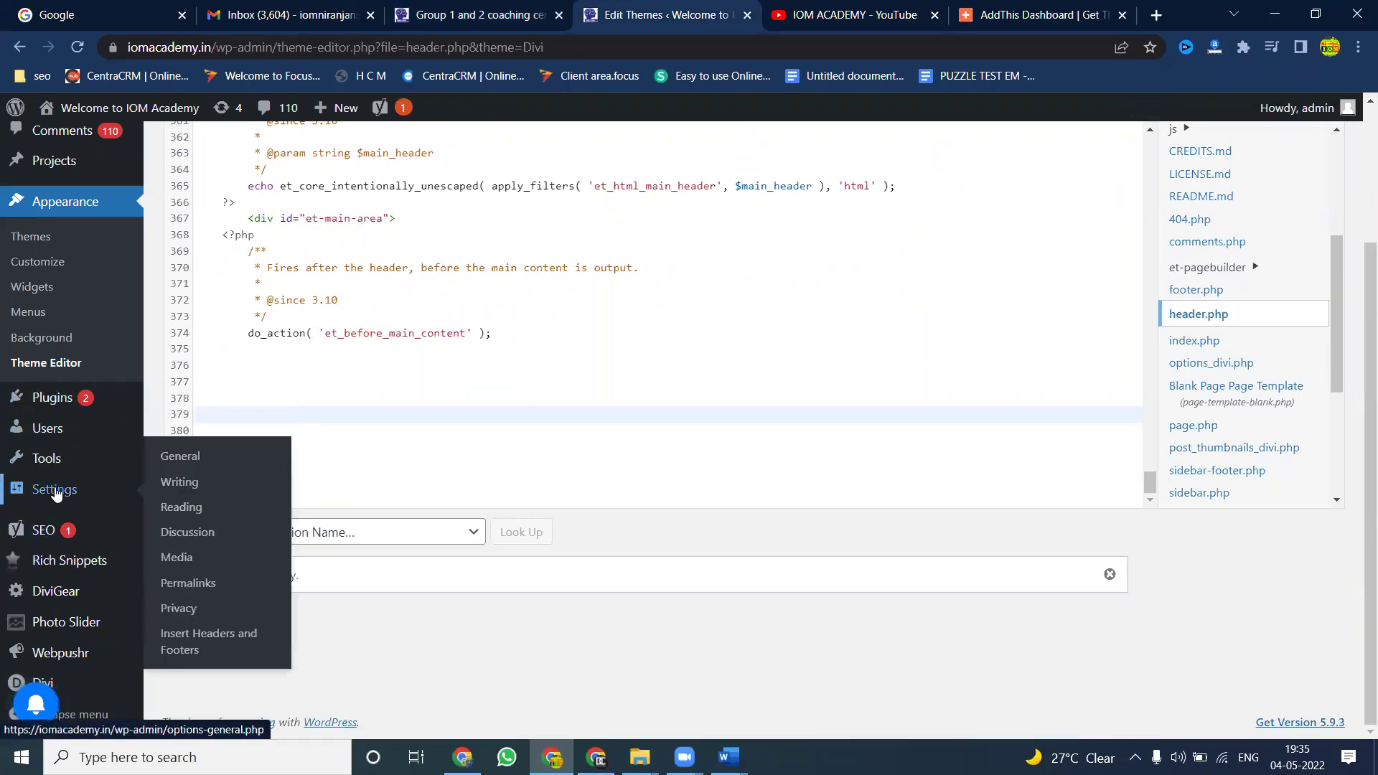
click(194, 649)
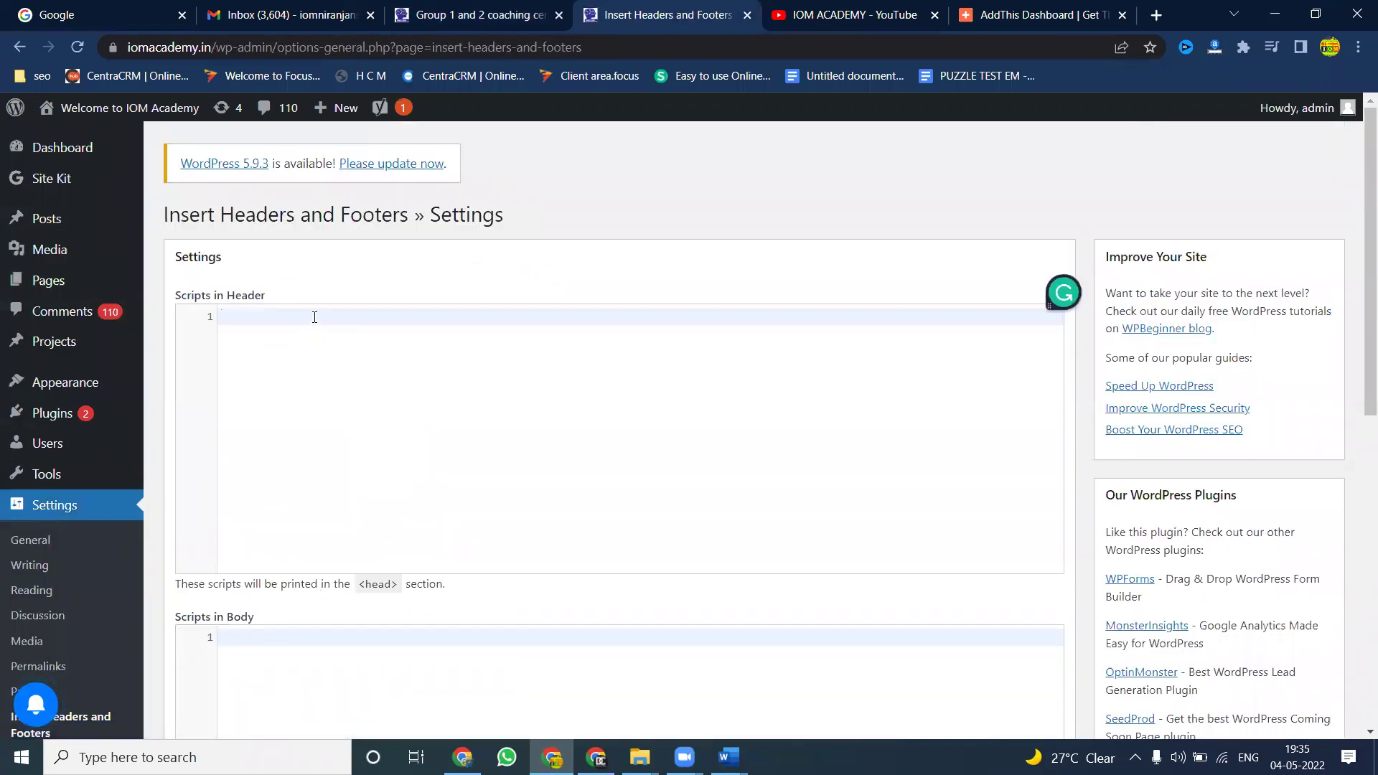
key(ctrl+v)
scroll(395, 533, down, 9)
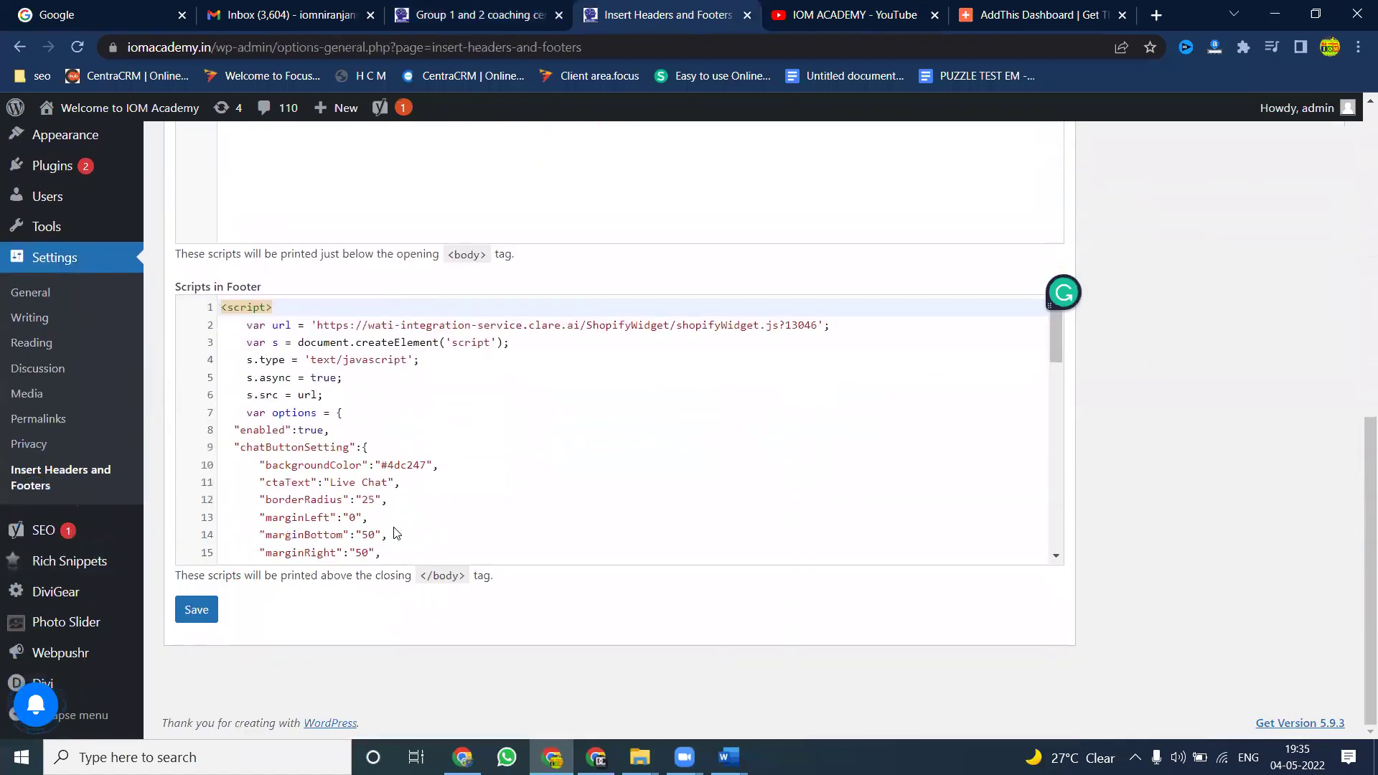
scroll(401, 403, down, 5)
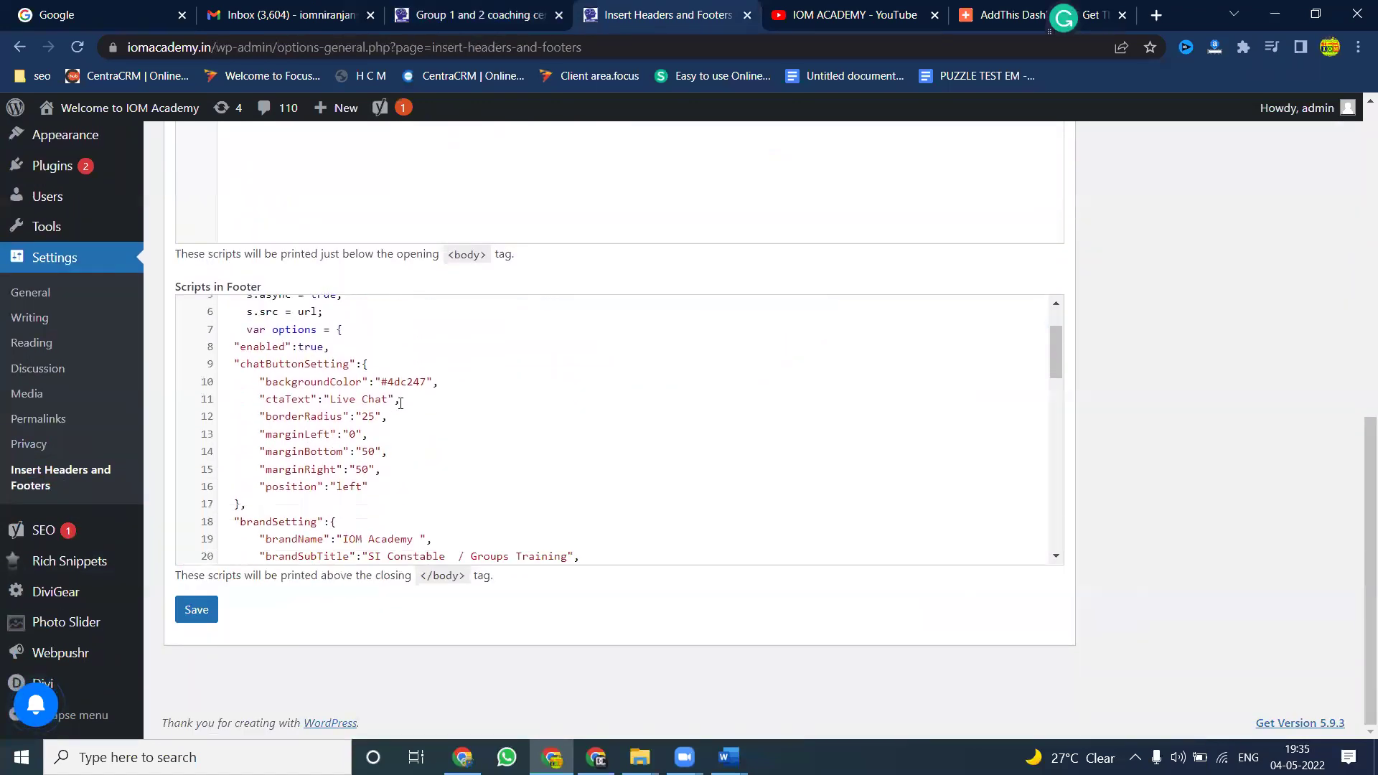
scroll(400, 403, down, 4)
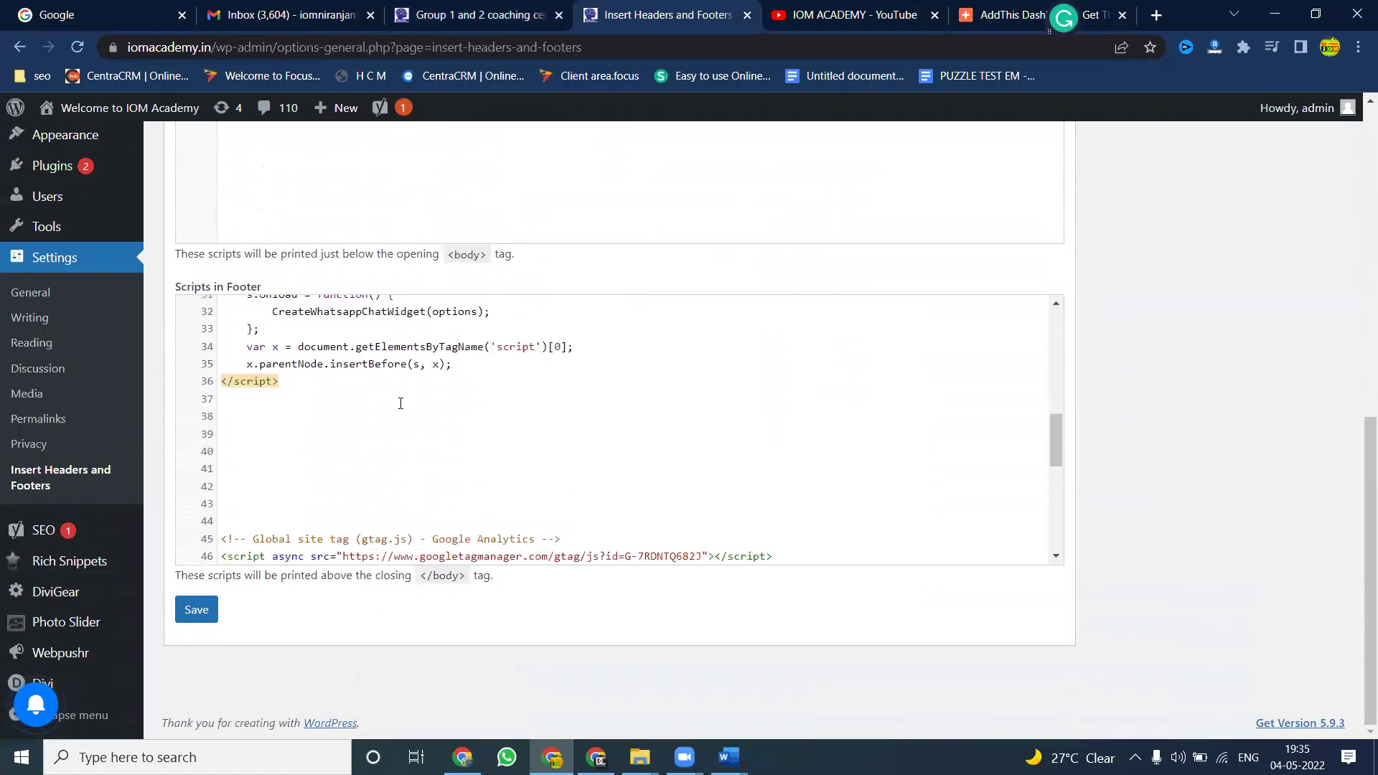
scroll(400, 404, up, 5)
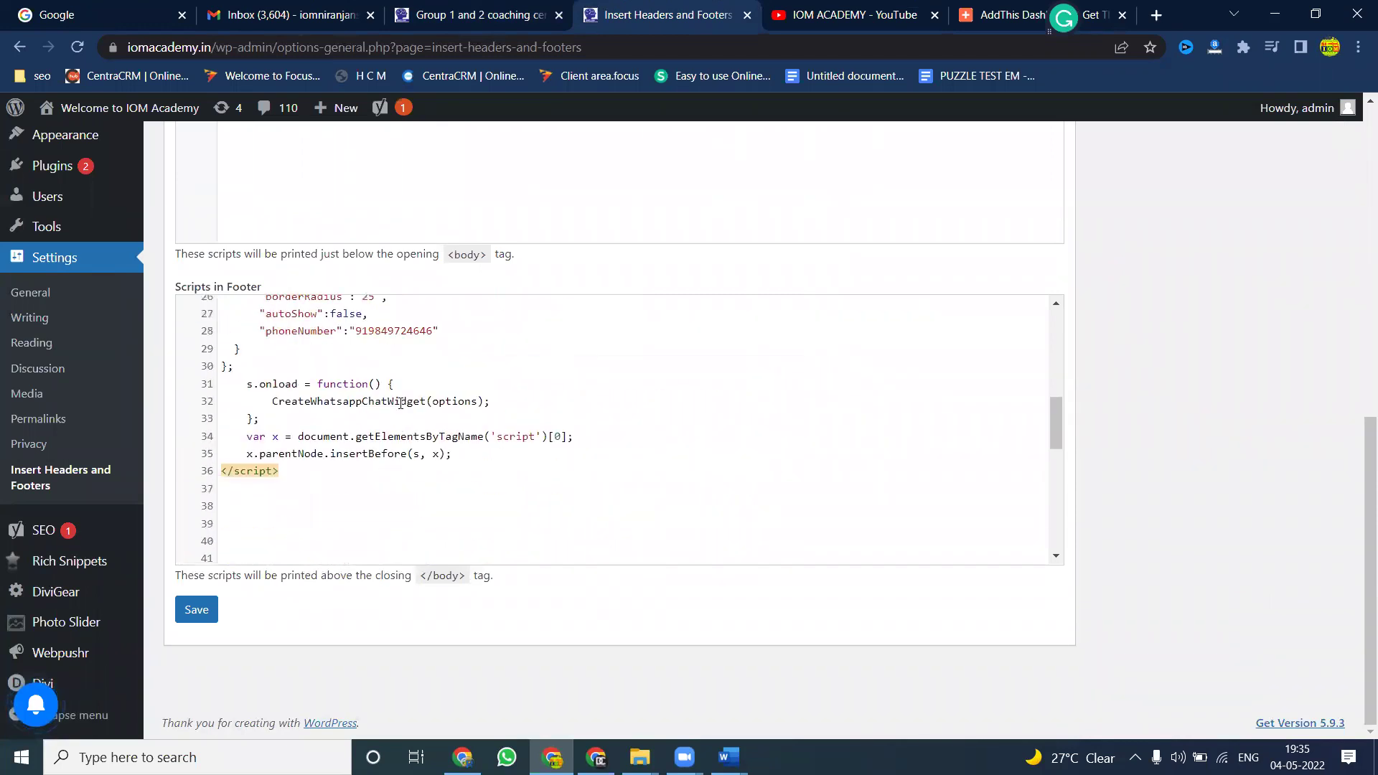
scroll(400, 403, down, 8)
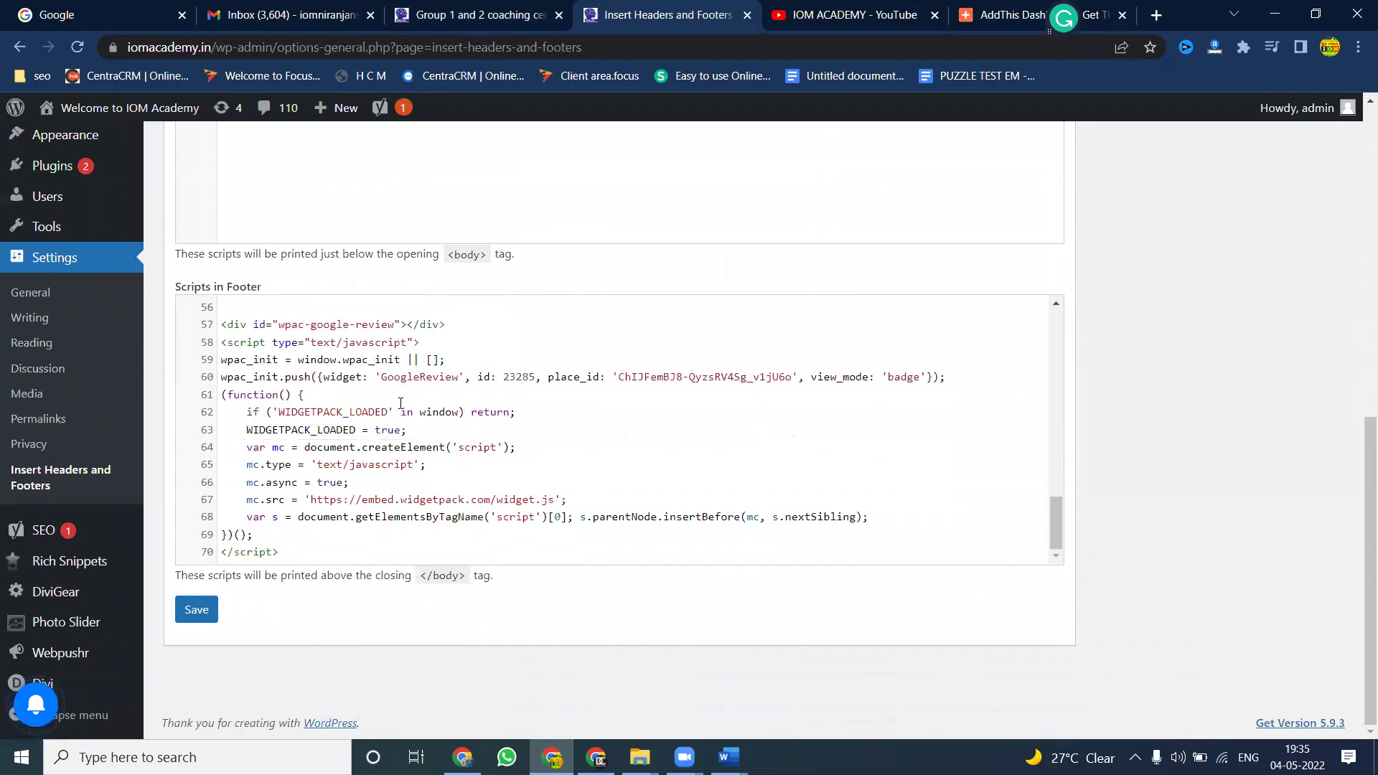
click(199, 619)
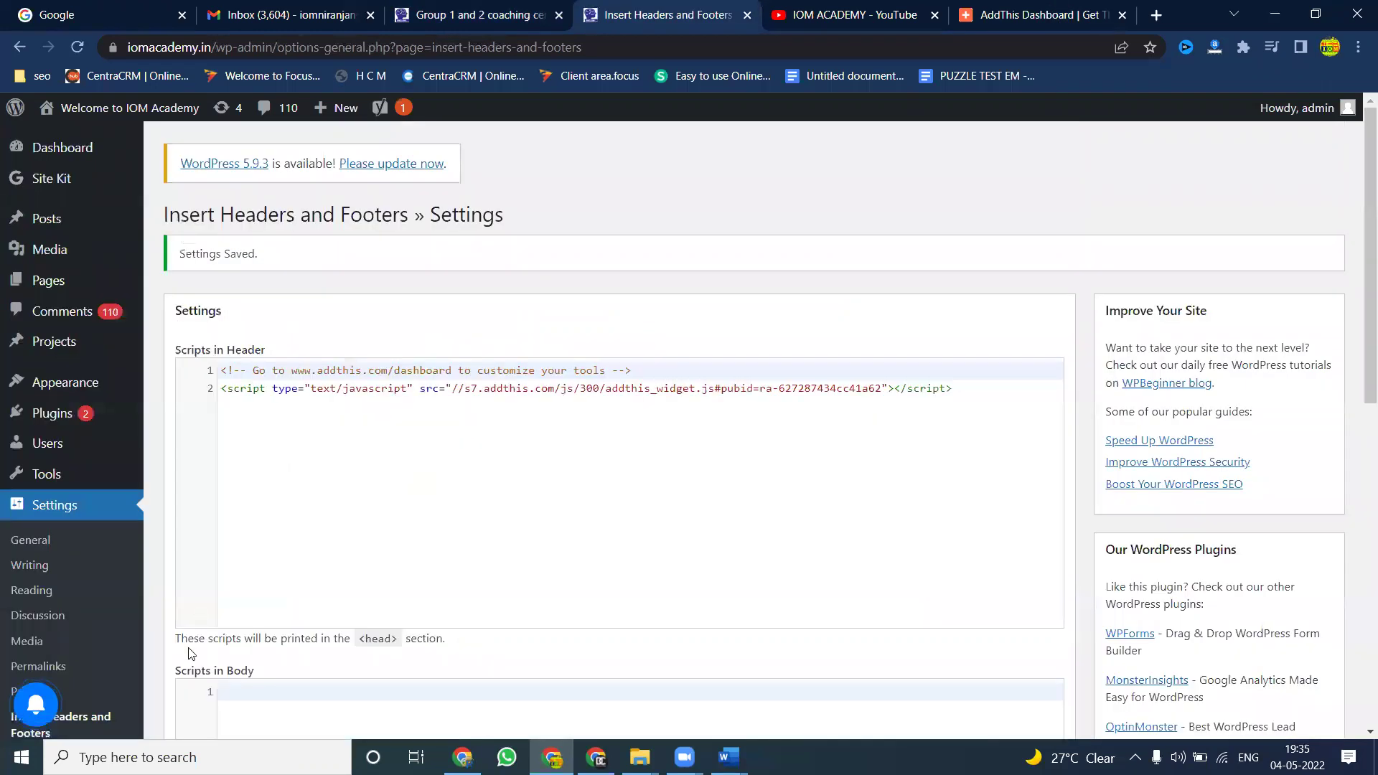
Step: Reload the live Group 1 and 2 post, test its LinkedIn share button and close the LinkedIn page
click(445, 22)
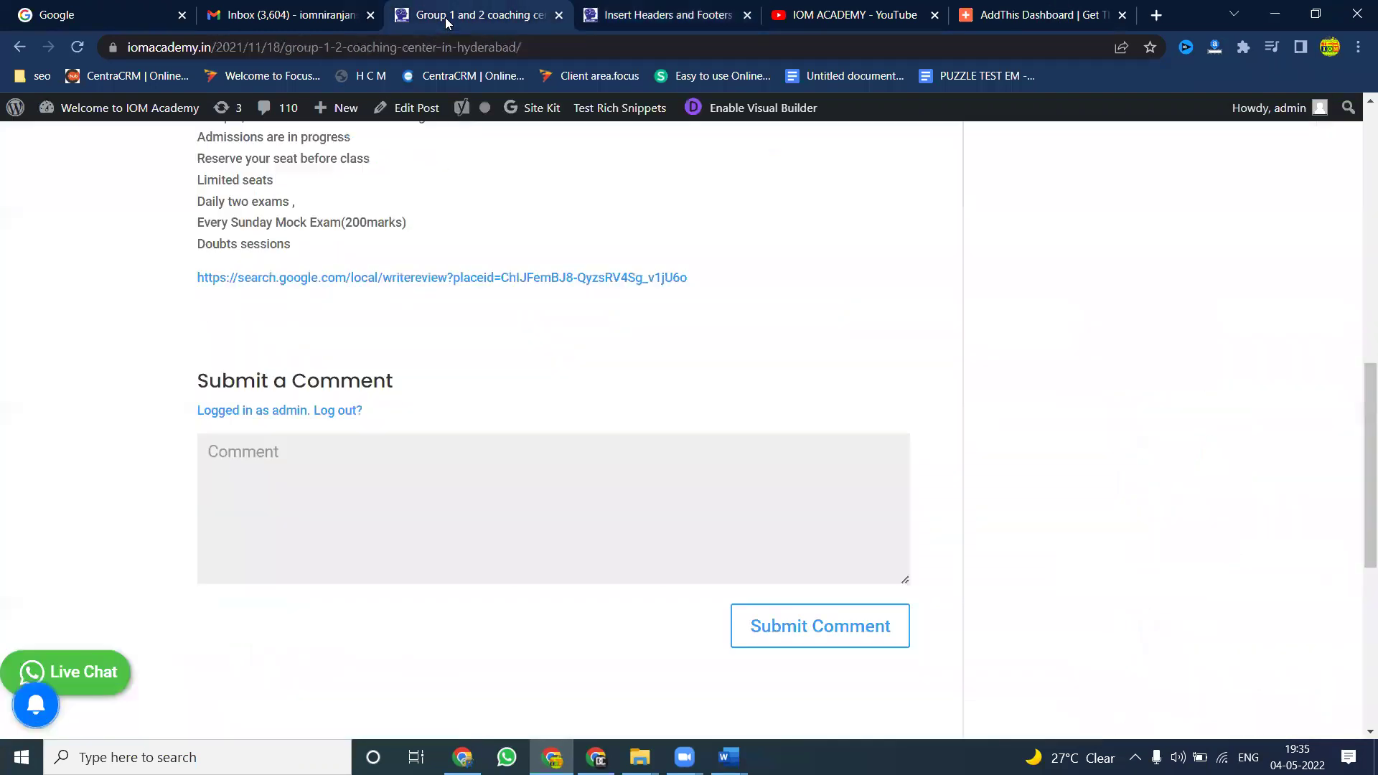
click(81, 49)
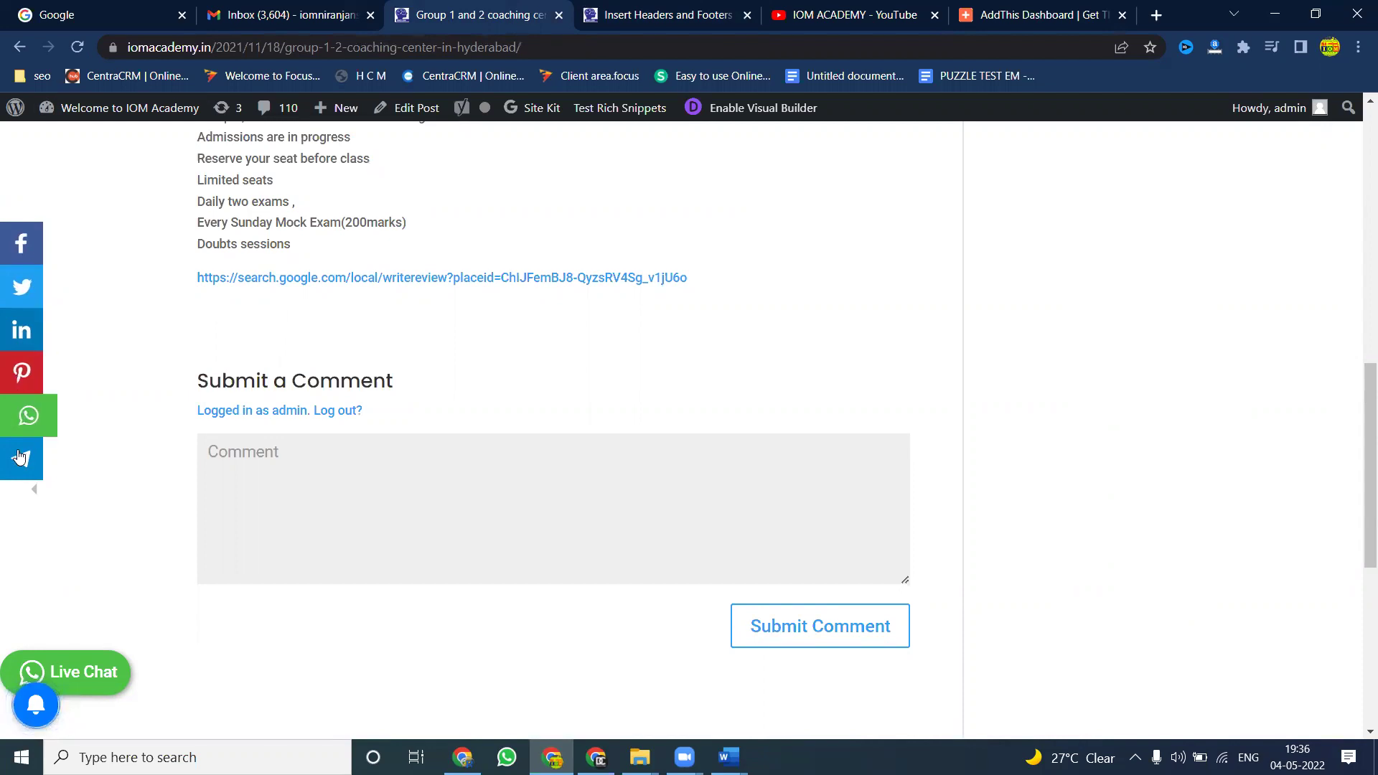
click(21, 334)
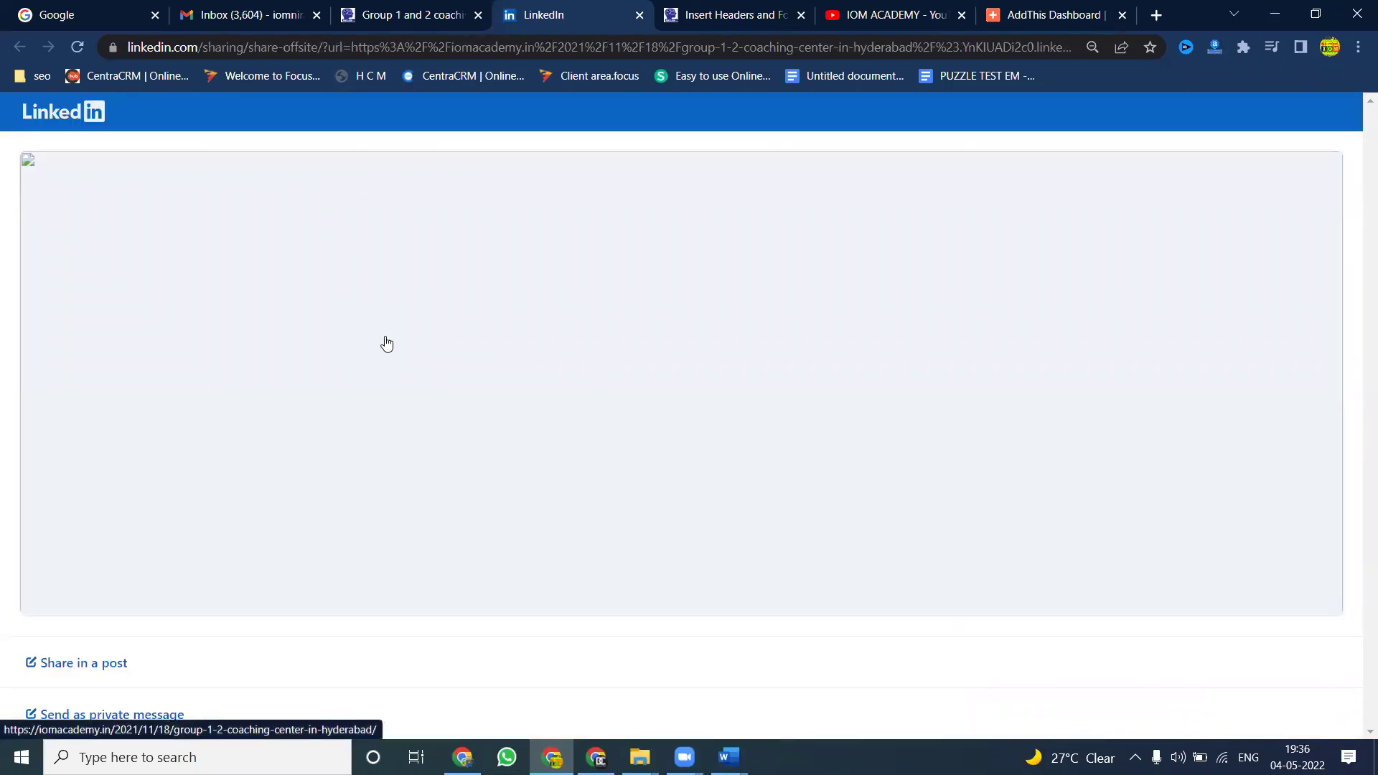
click(640, 15)
Step: Open the post "Group 1 and 2 coaching center in Hyderabad" for editing from the WordPress posts list
click(563, 7)
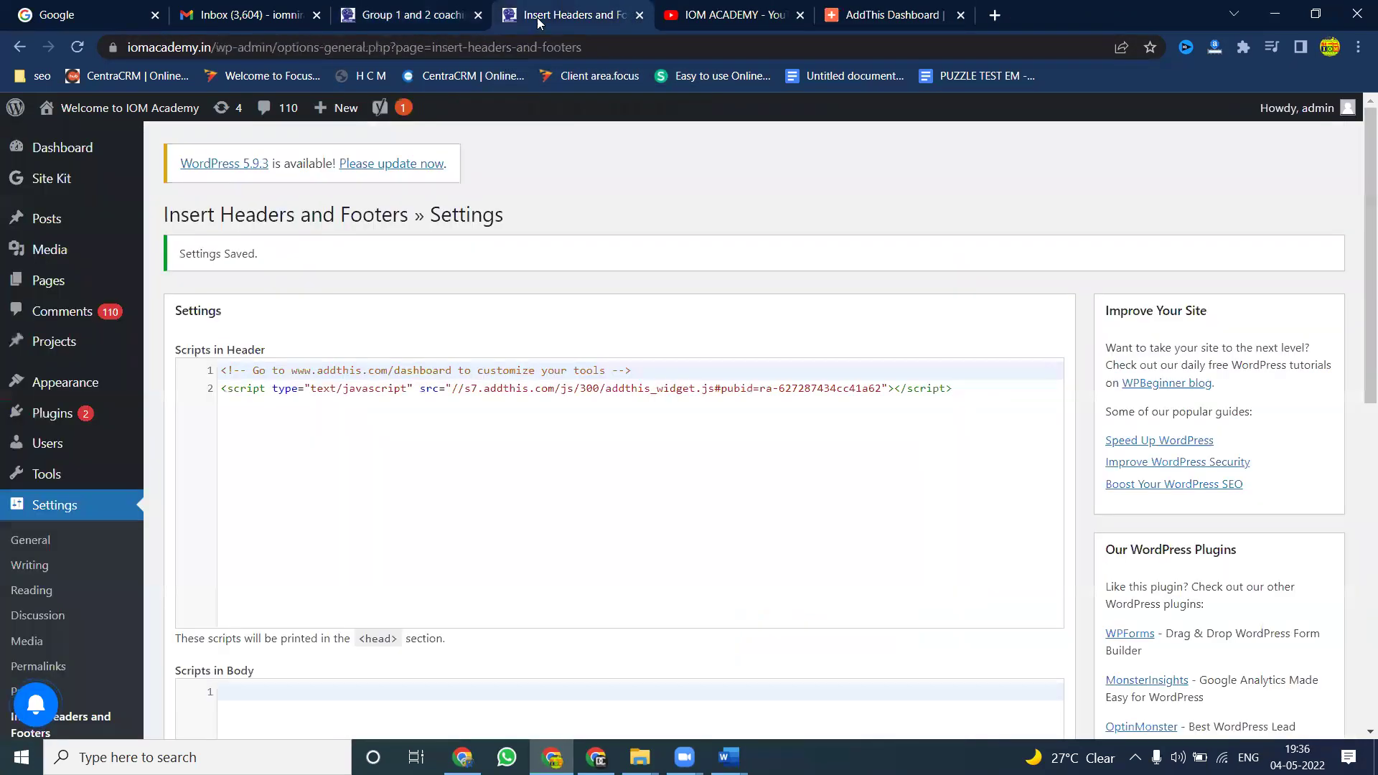
click(54, 222)
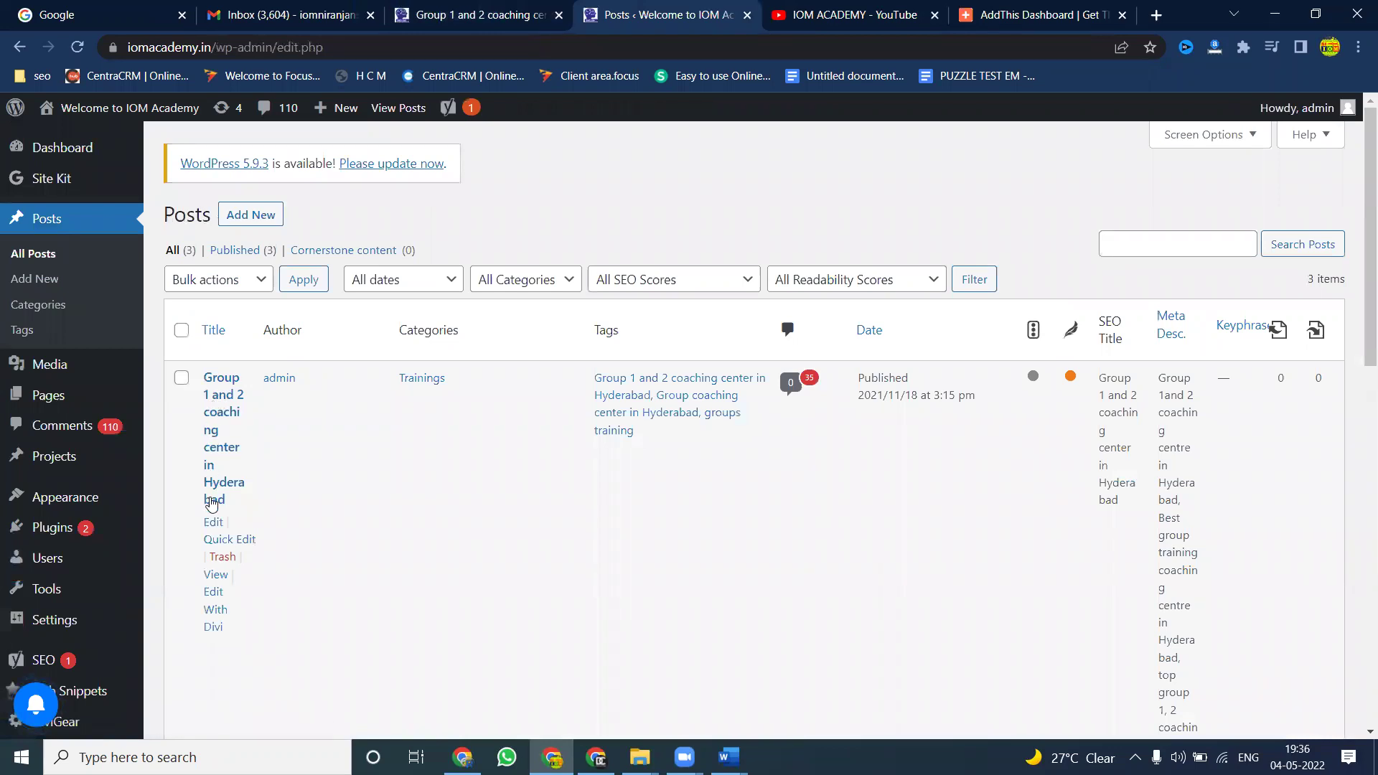
click(213, 523)
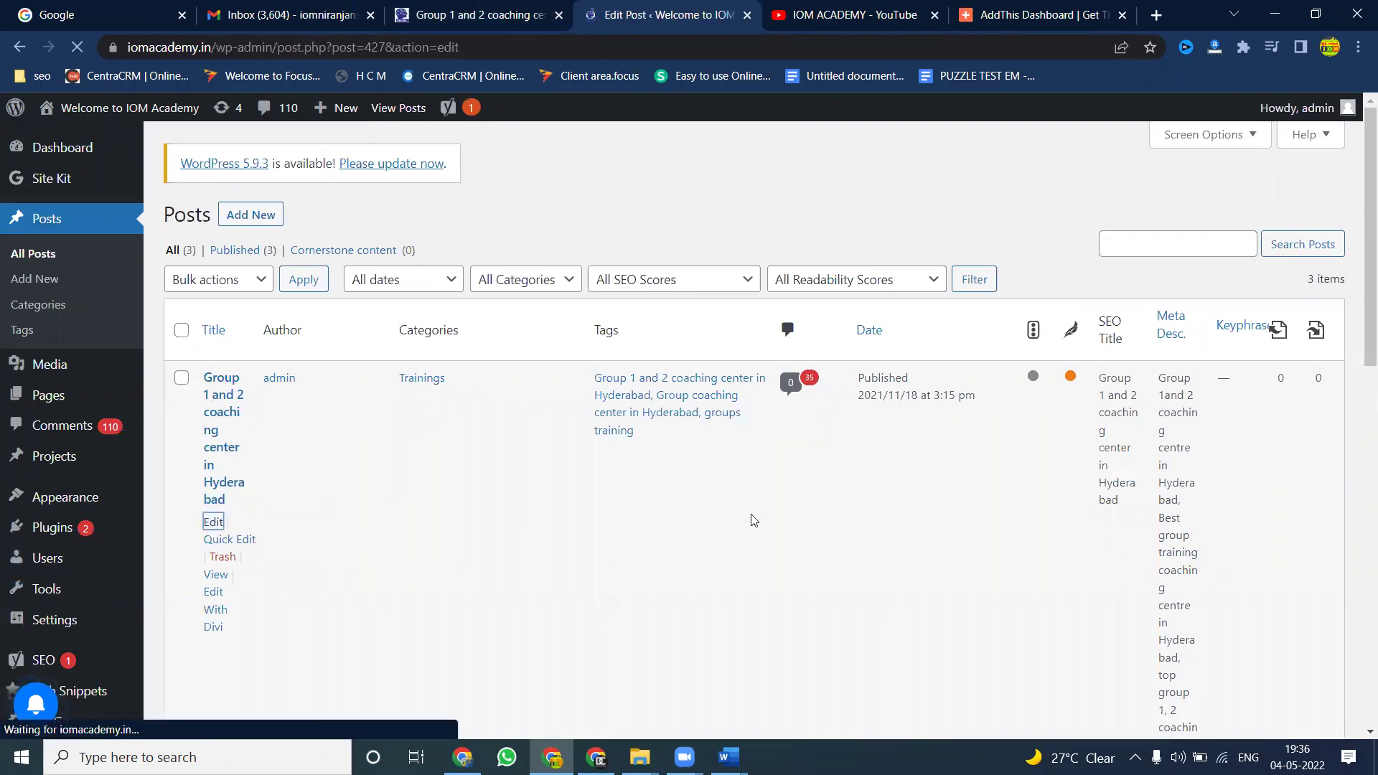
scroll(1225, 526, down, 5)
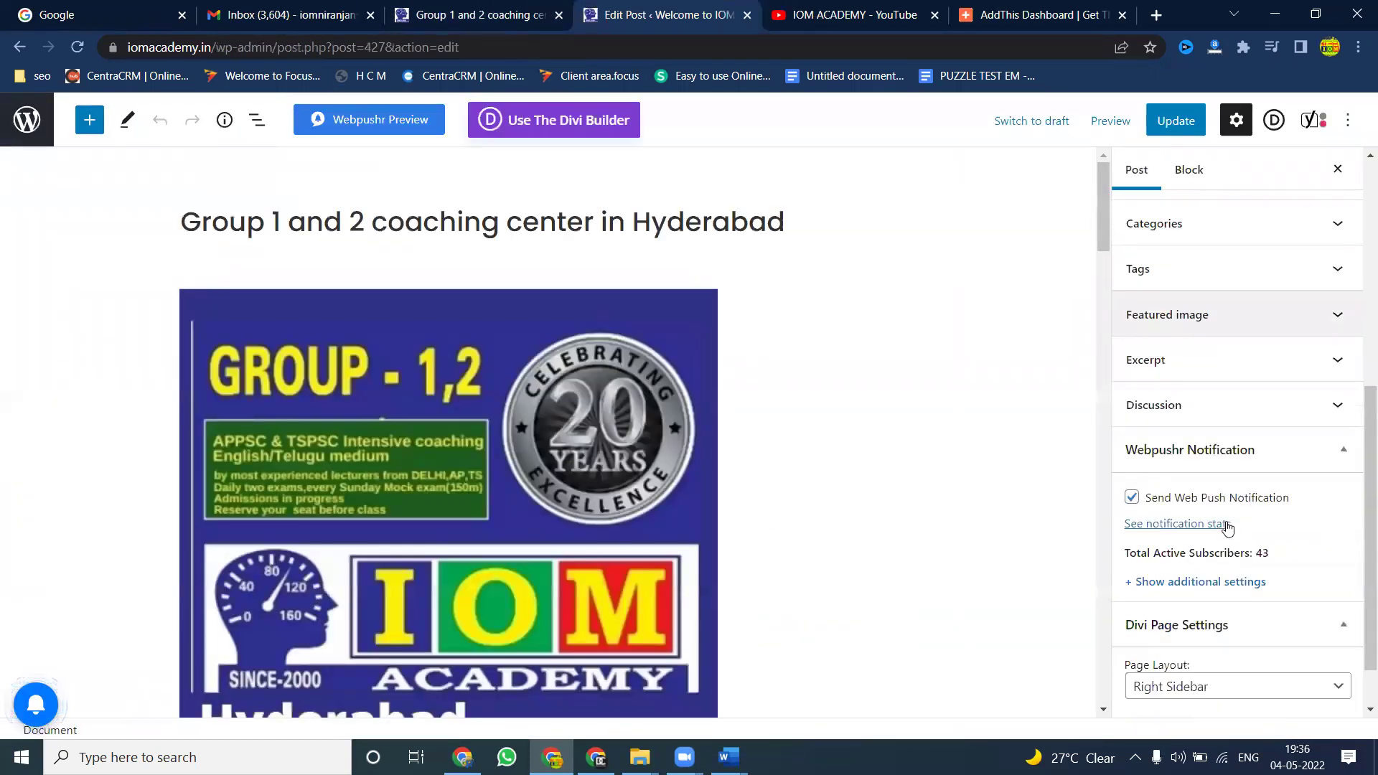
Step: Replace the post's banner image by uploading "Groups 1 2 coaching Institutes in Hyderabad" and update the post
click(485, 373)
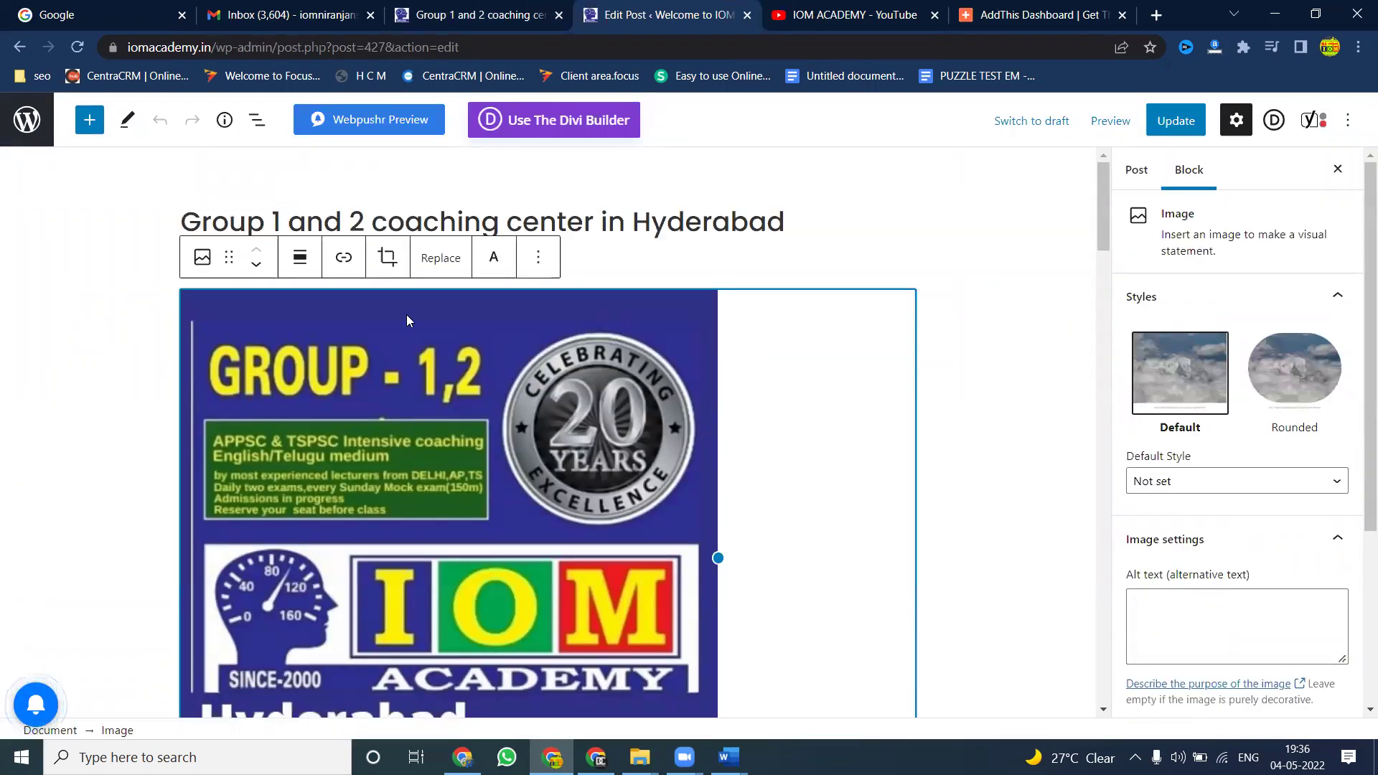
click(203, 259)
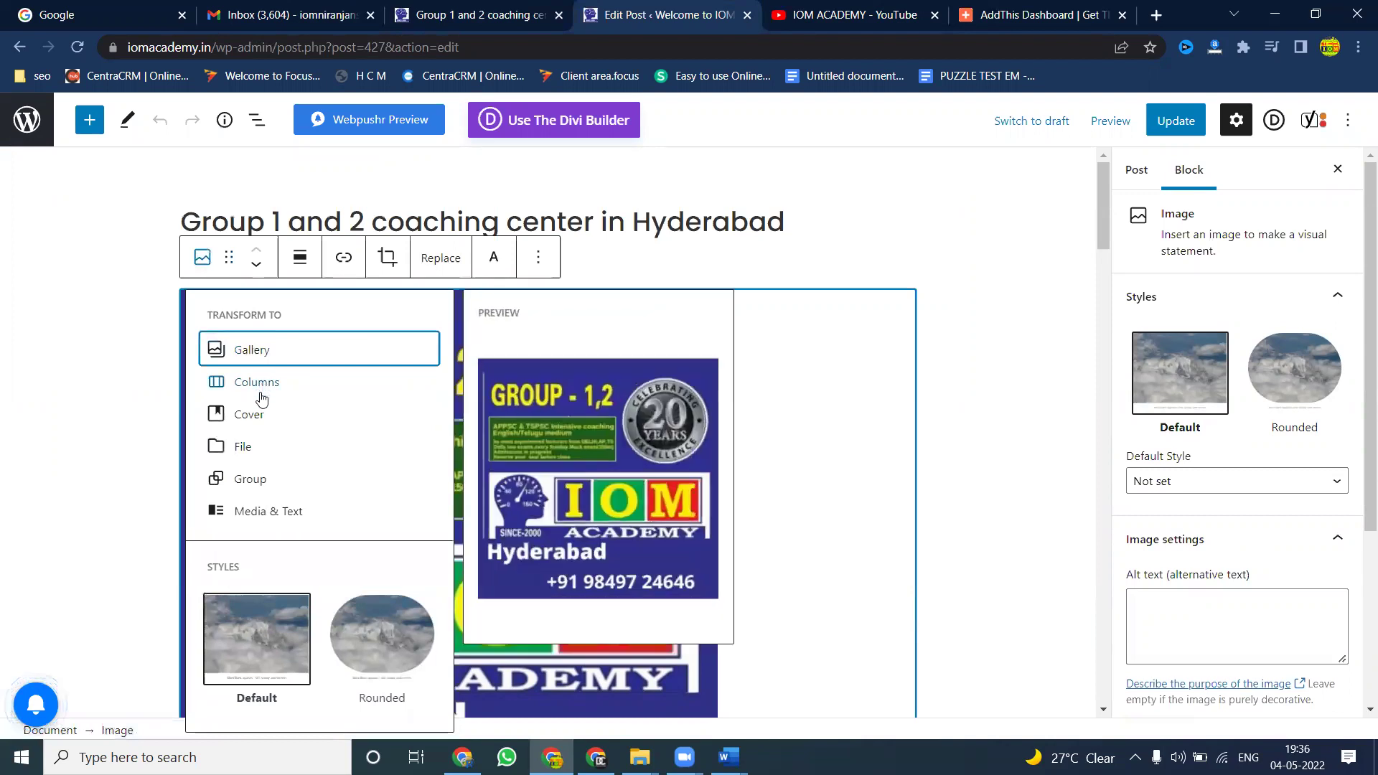
click(440, 259)
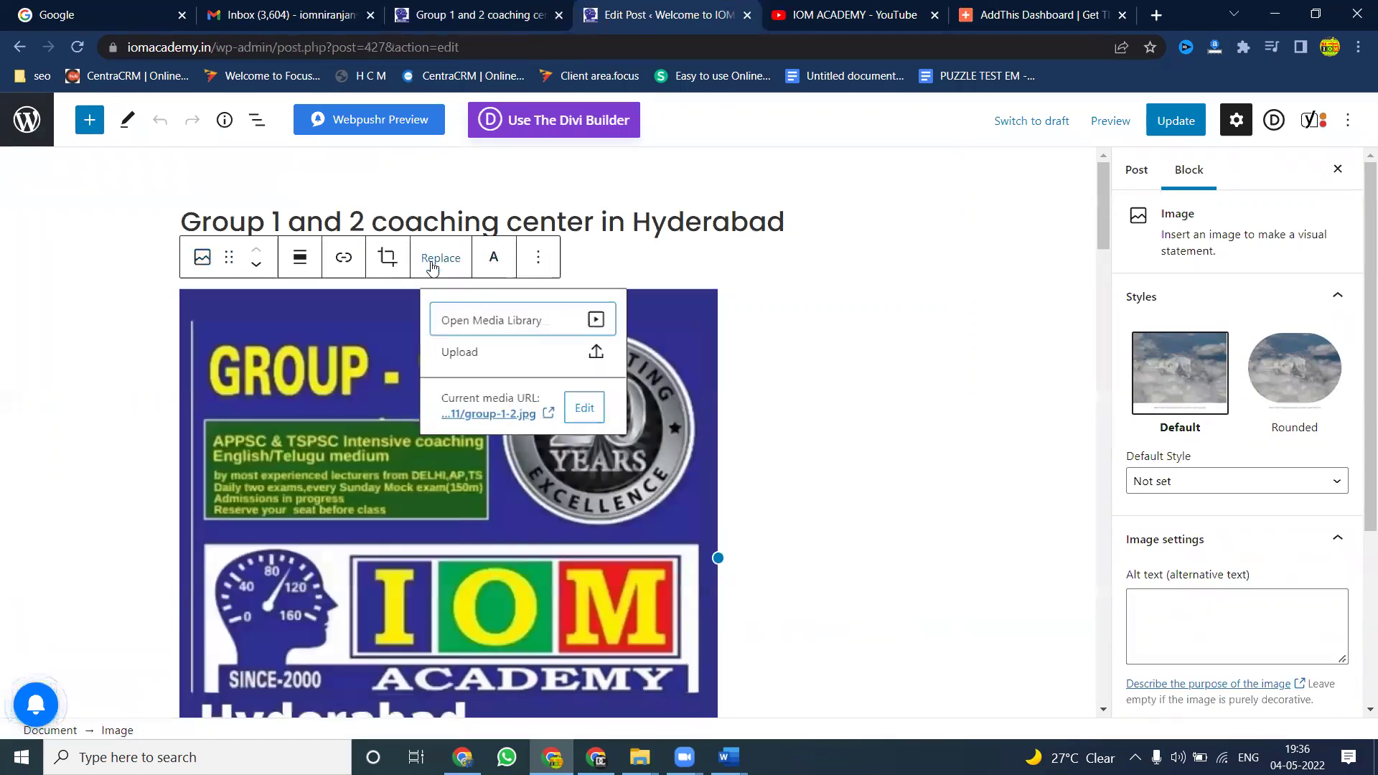
click(494, 360)
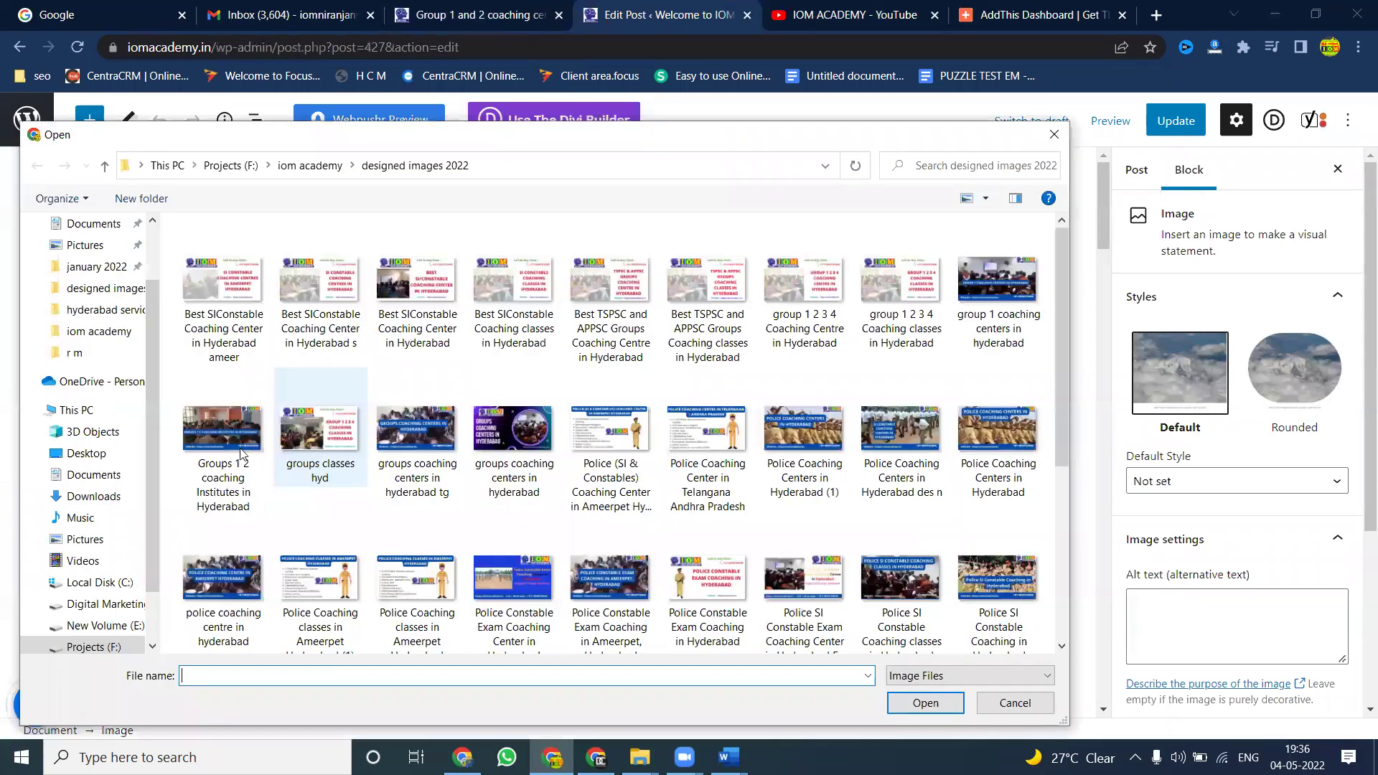
double_click(241, 452)
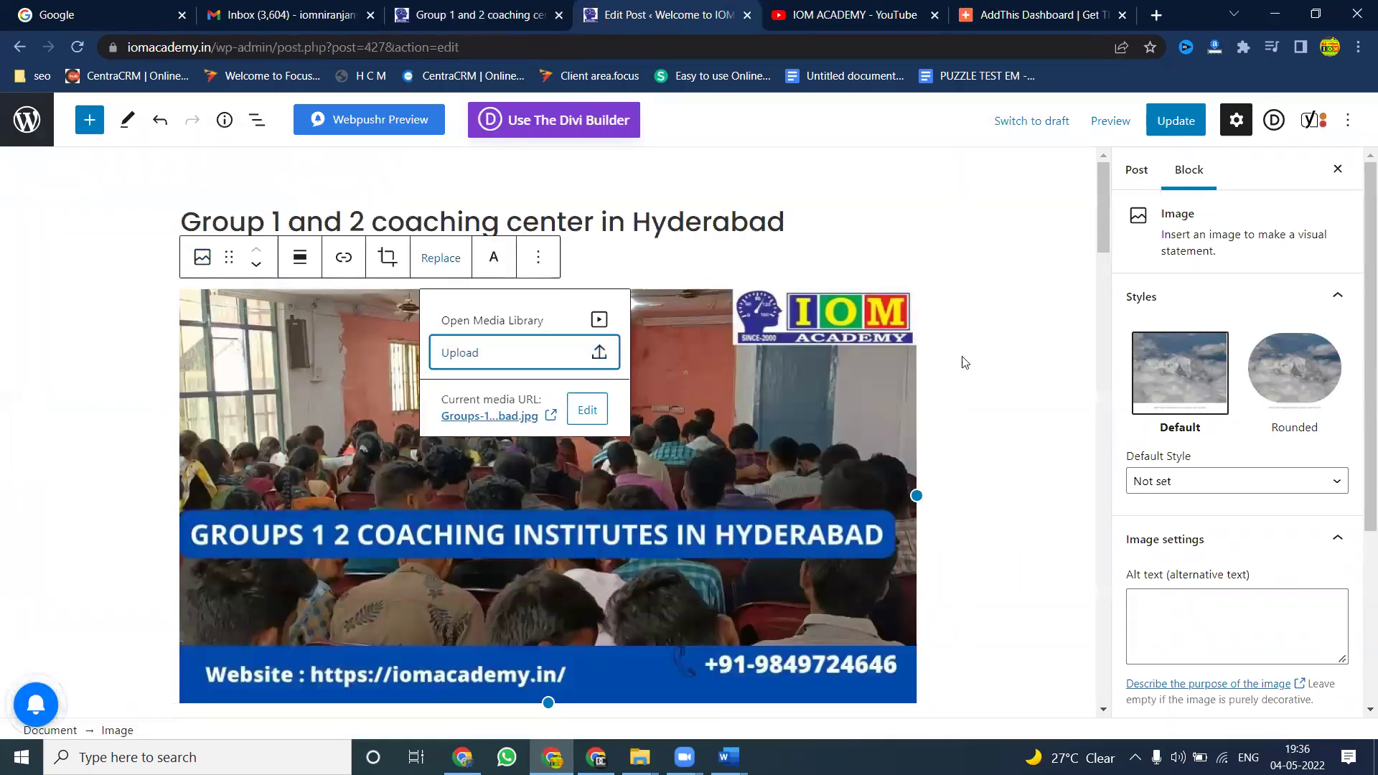
scroll(1218, 447, down, 3)
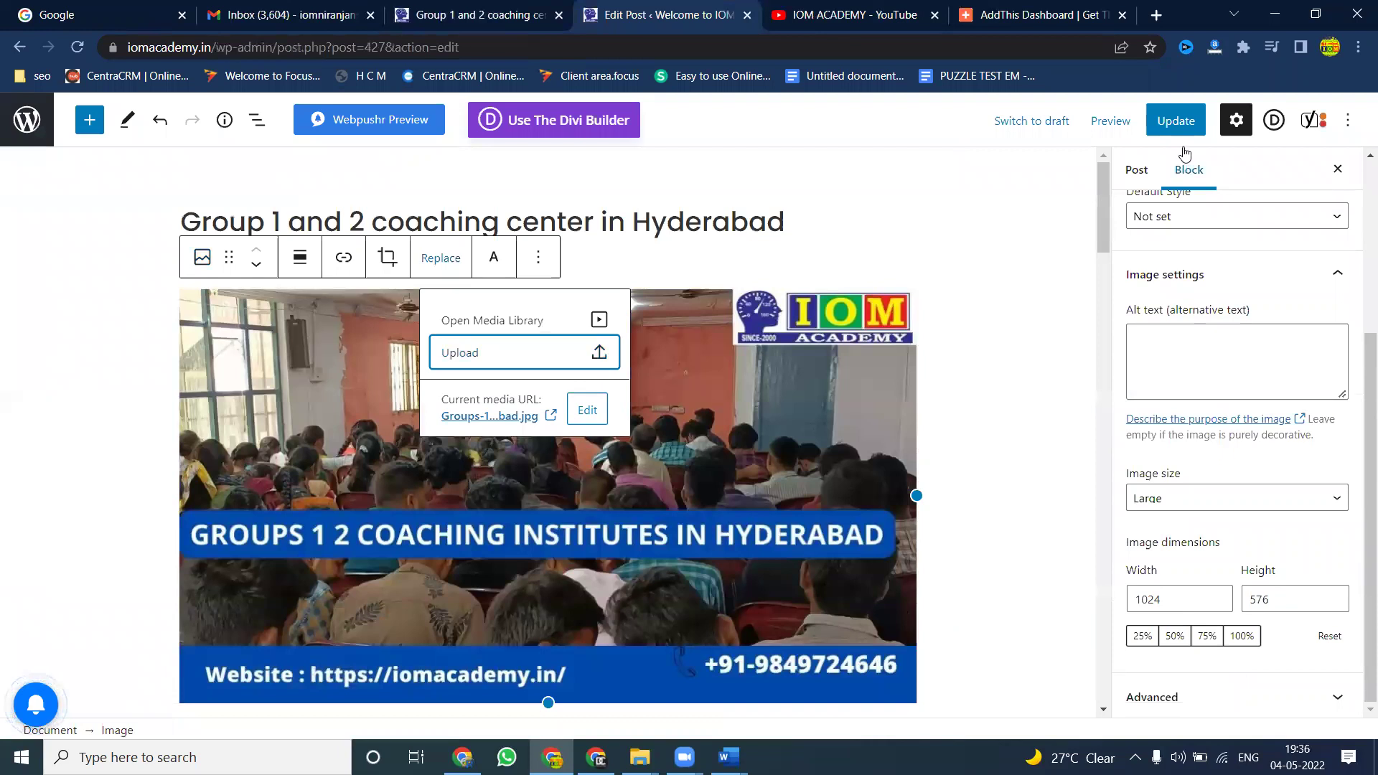
click(1175, 120)
Step: Reload the live Group 1 and 2 post and check its banner image and floating share buttons along the page
click(442, 7)
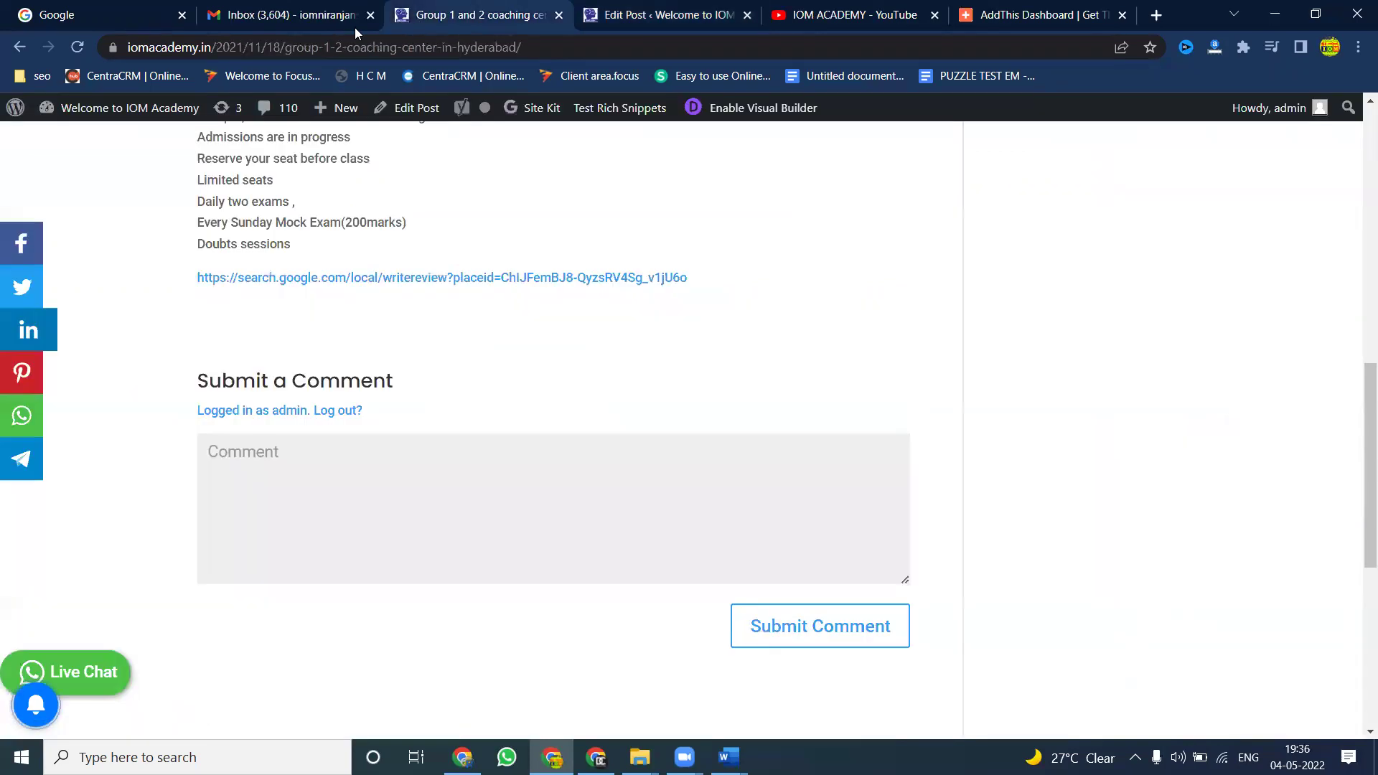
click(78, 47)
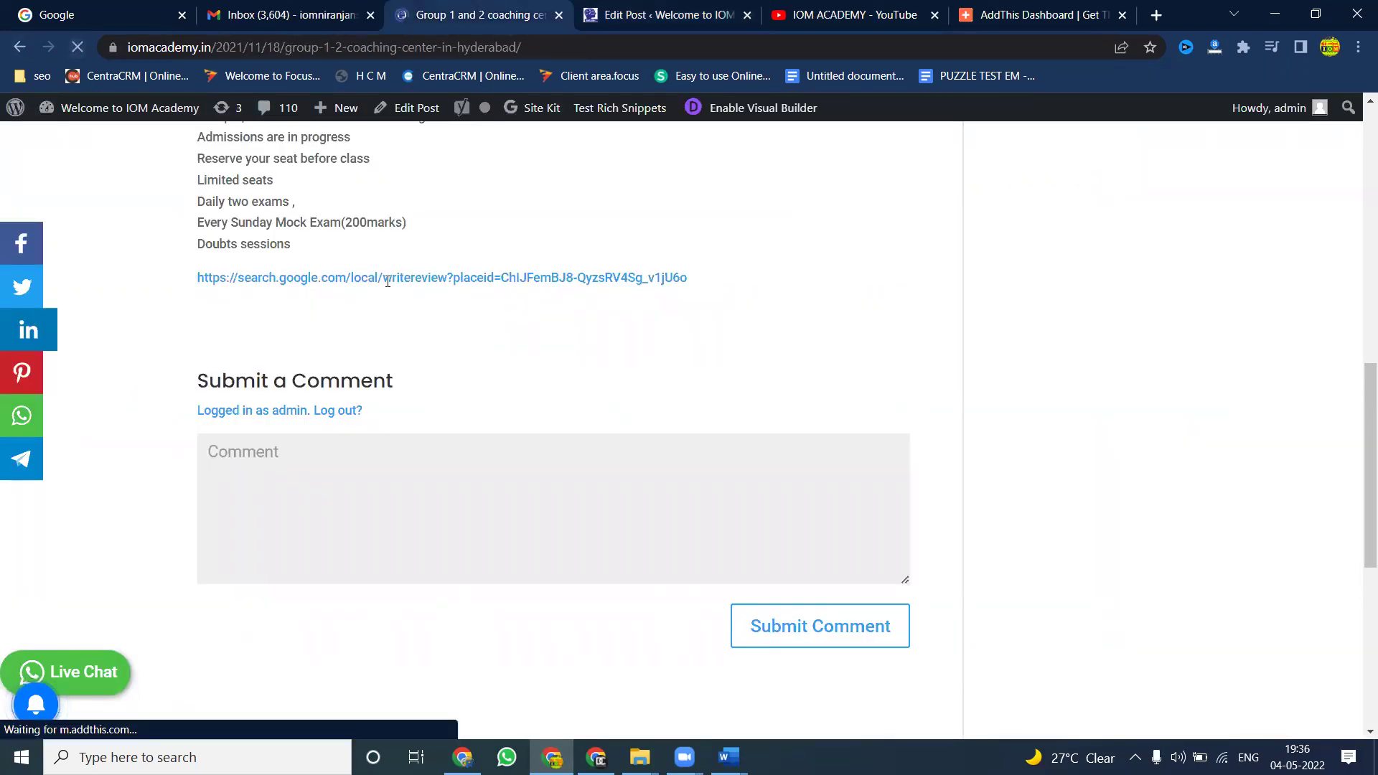
scroll(526, 366, up, 6)
scroll(528, 370, up, 4)
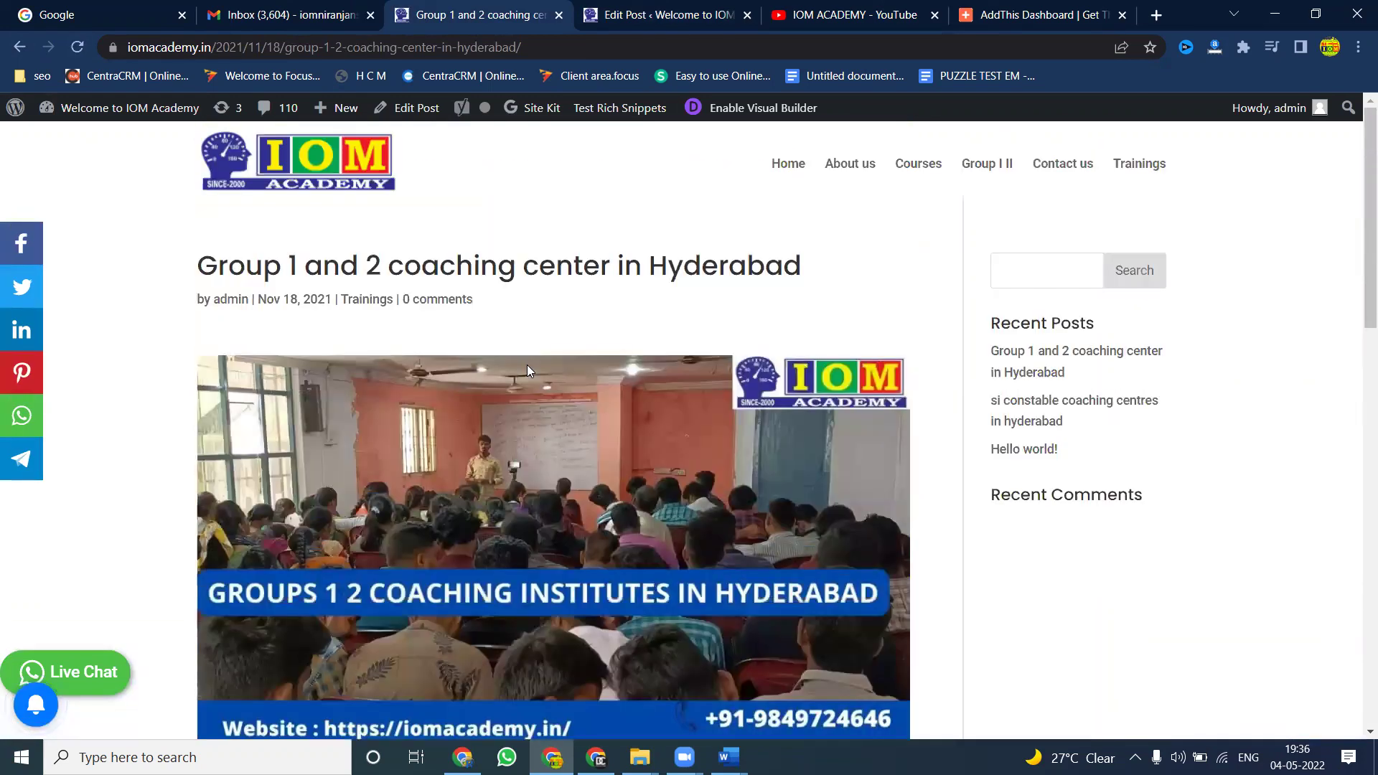
click(74, 50)
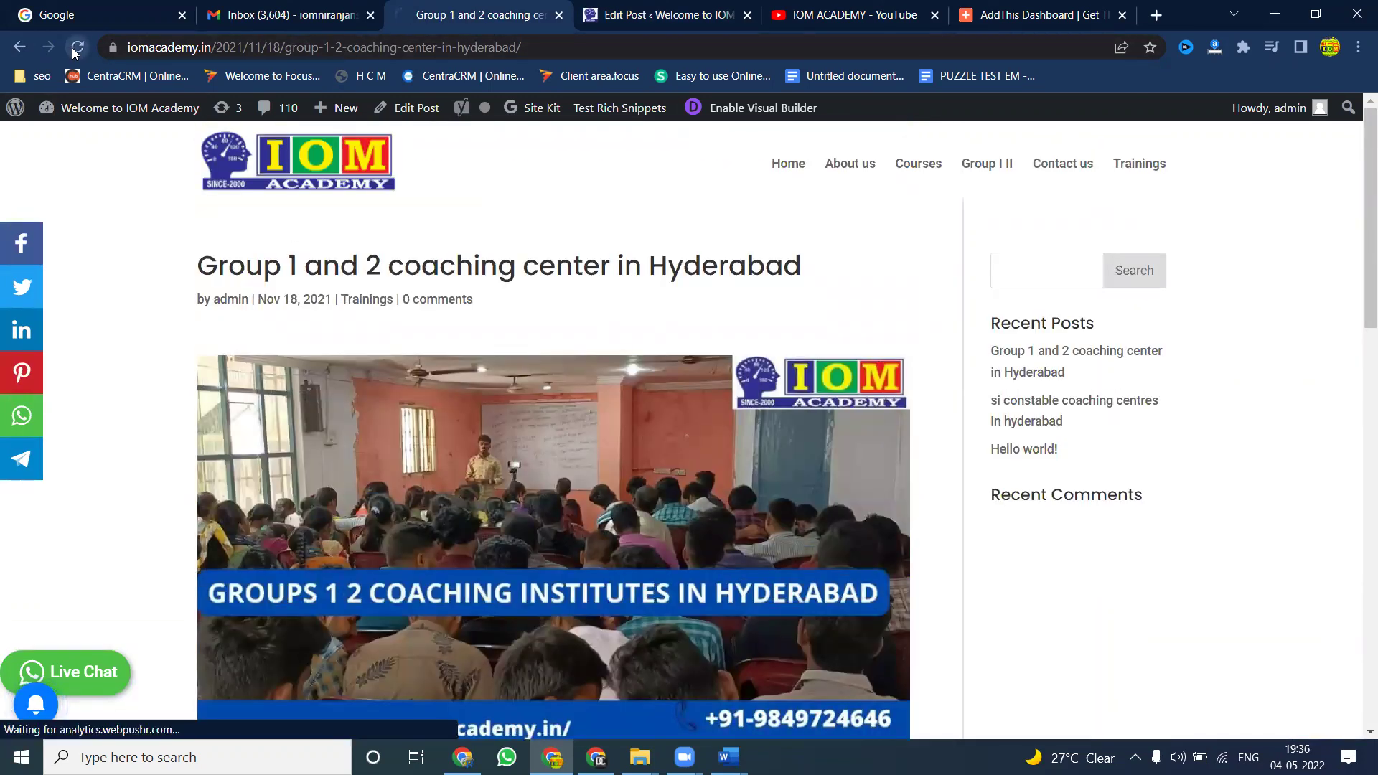
scroll(422, 251, down, 6)
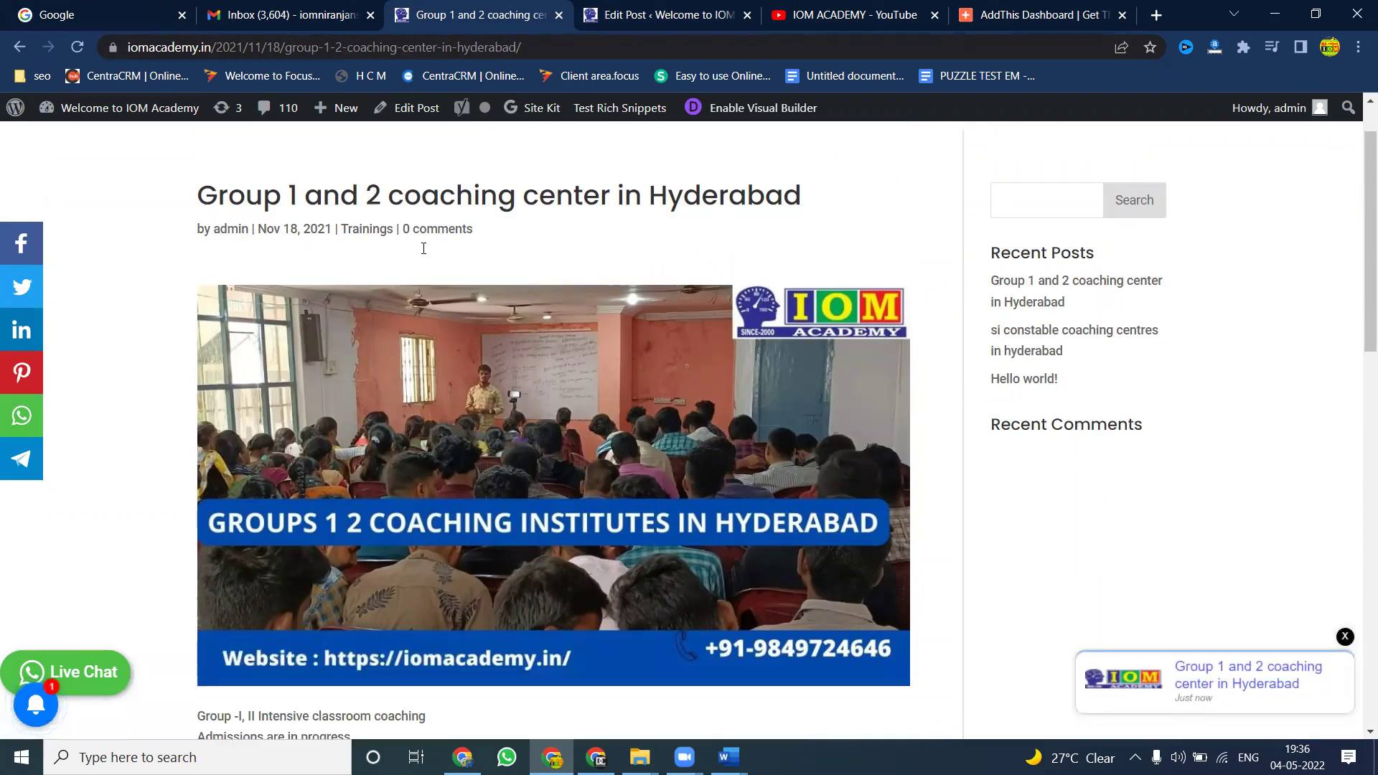
scroll(422, 251, down, 5)
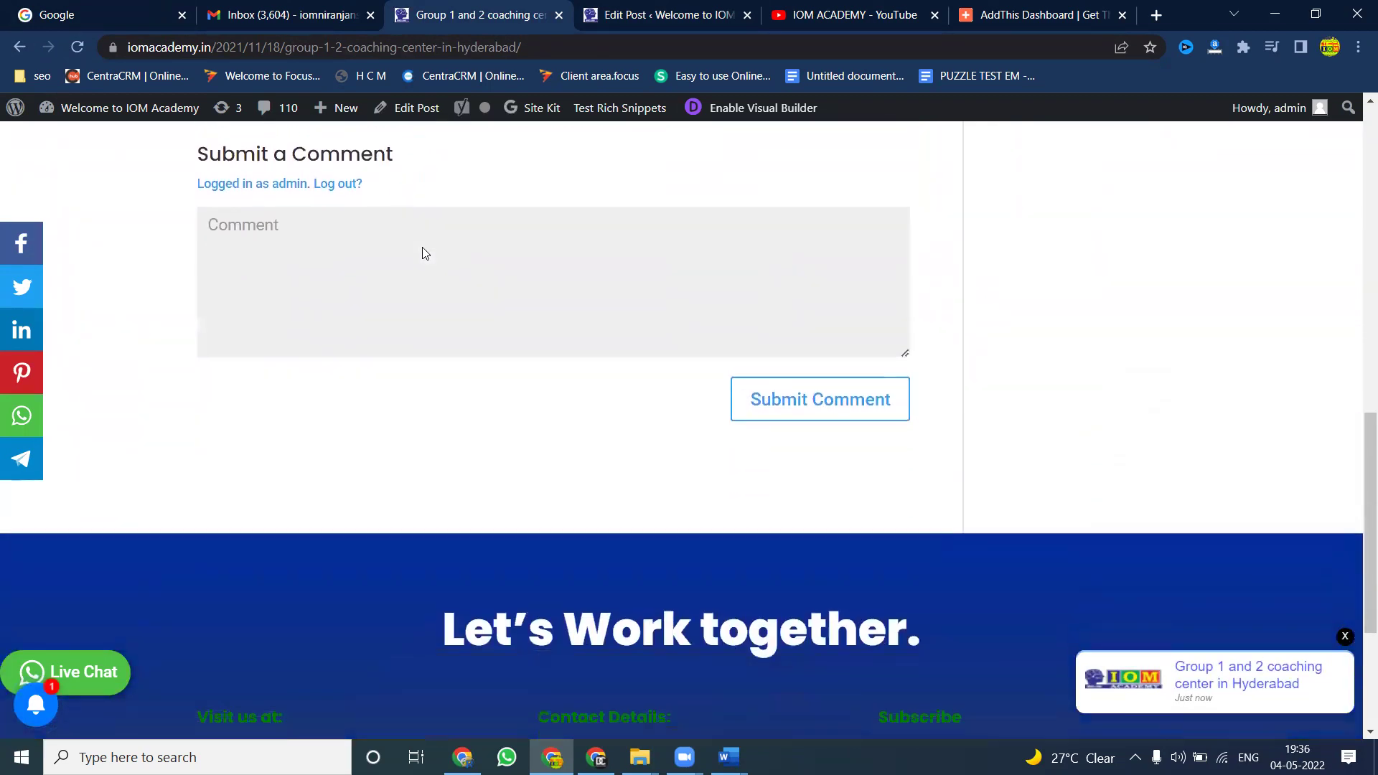
scroll(423, 248, up, 10)
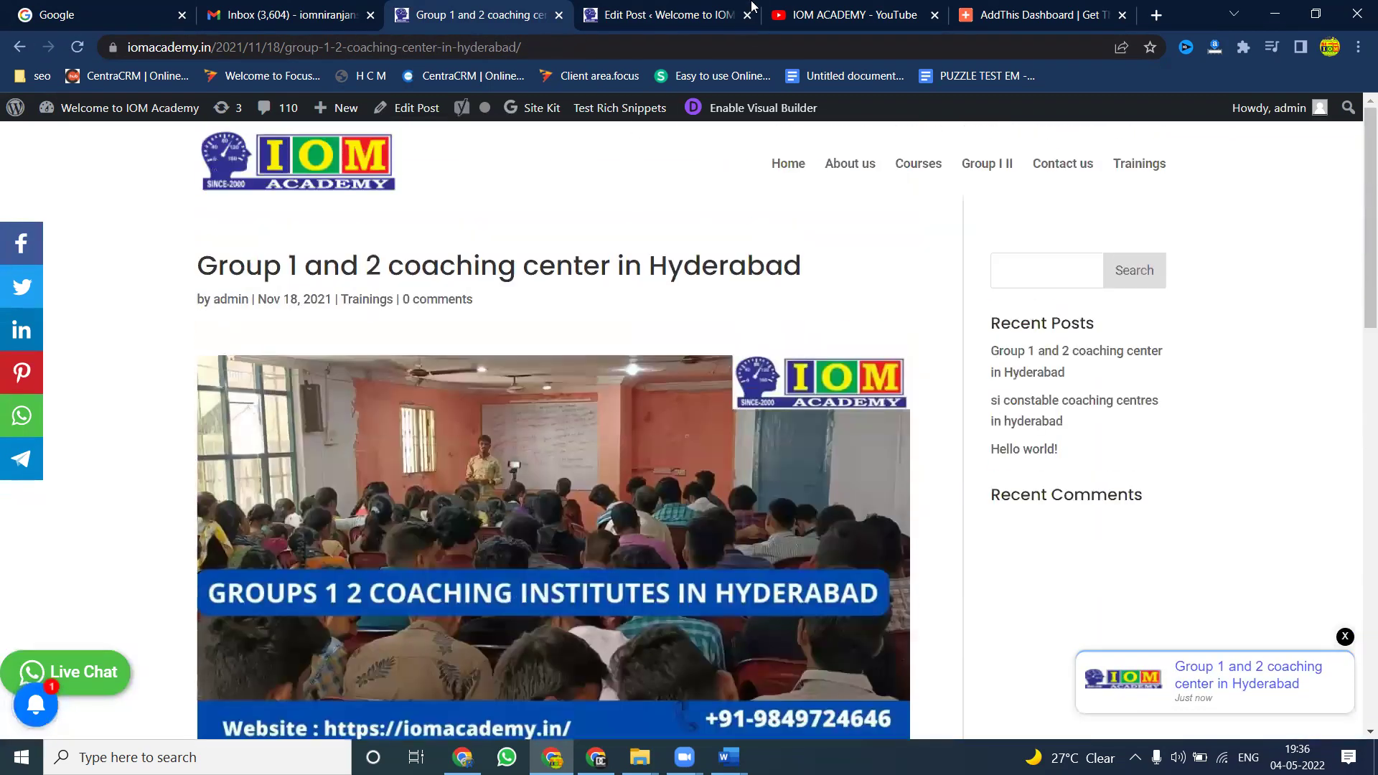
Step: Set Groups-1-2-coaching-Institutes-in-Hyderabad.jpg from the media library as the post's featured image and update the post
click(660, 12)
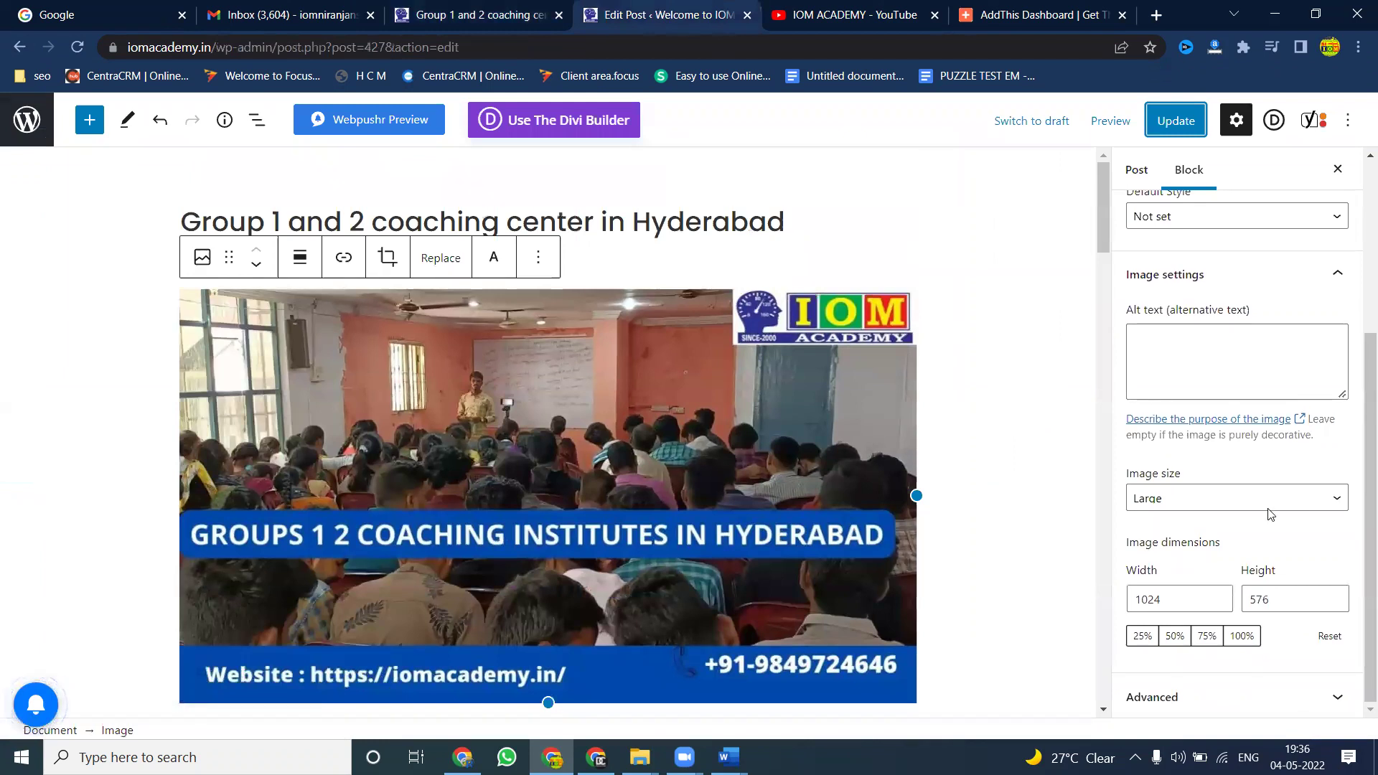
scroll(1292, 511, up, 4)
scroll(1292, 511, down, 4)
click(1258, 703)
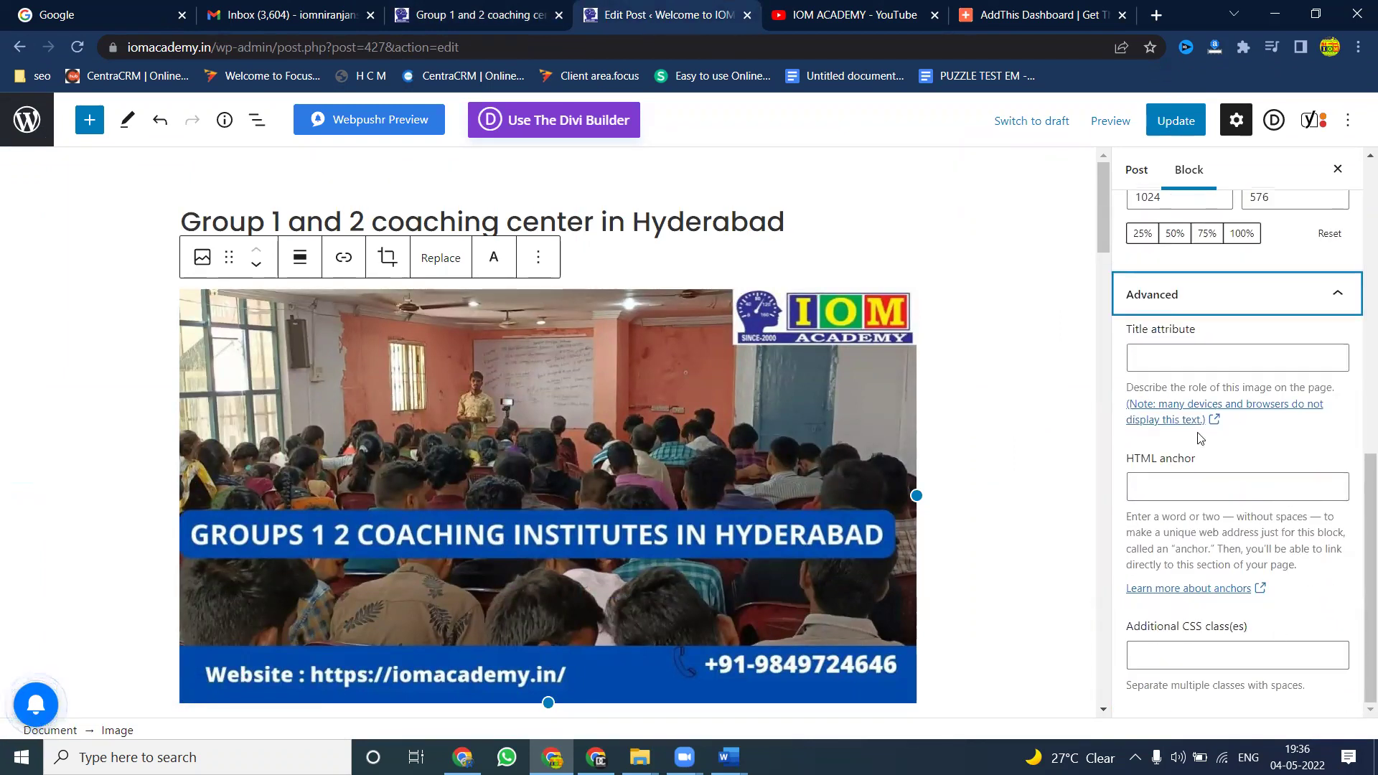
scroll(1200, 430, up, 10)
click(1136, 170)
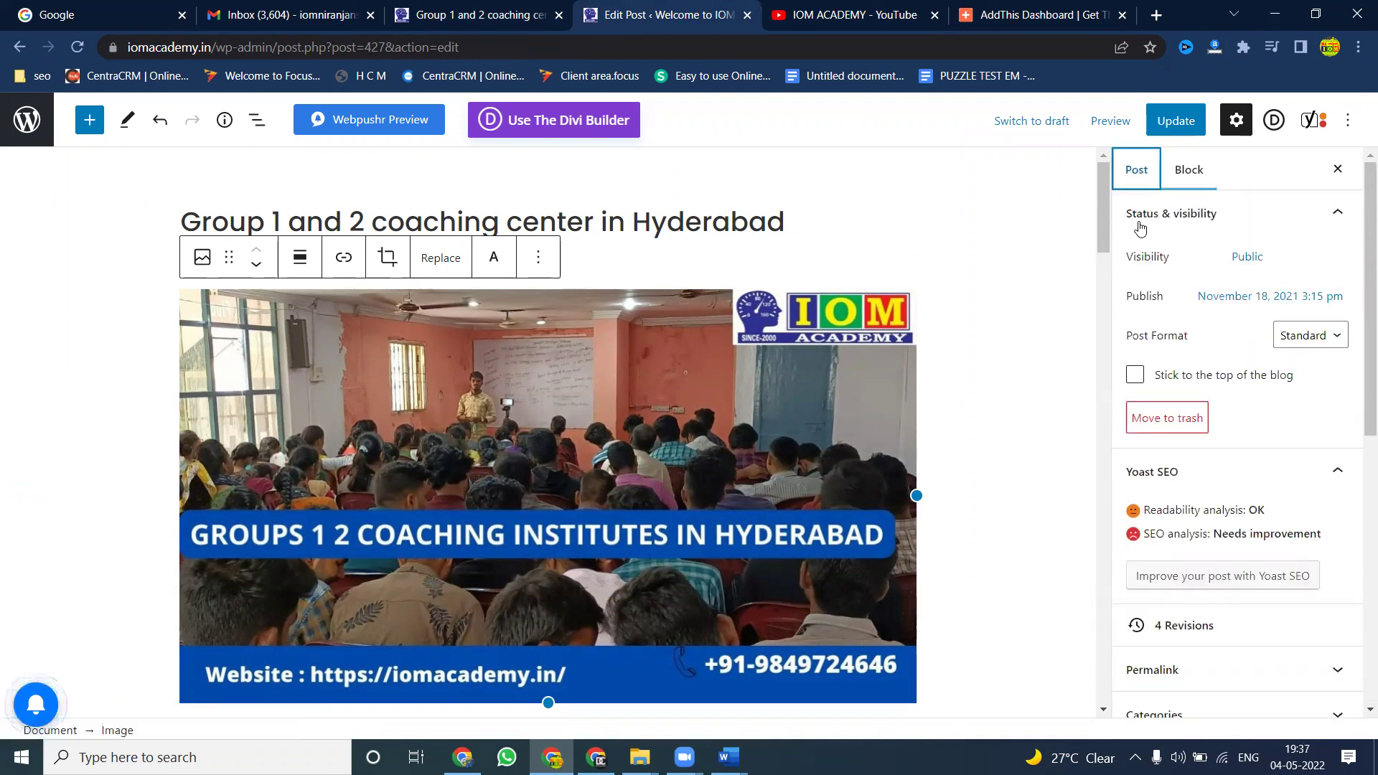
scroll(1195, 453, down, 7)
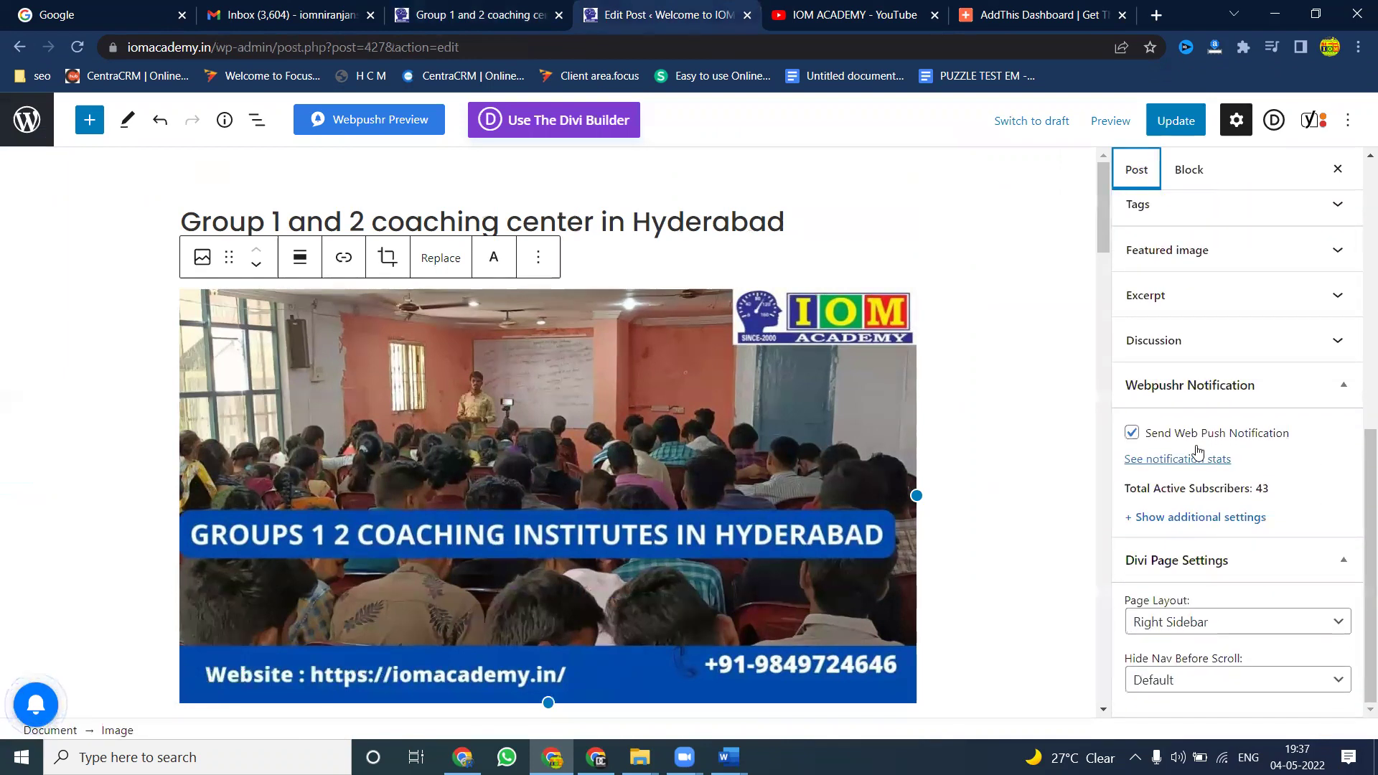
click(1177, 270)
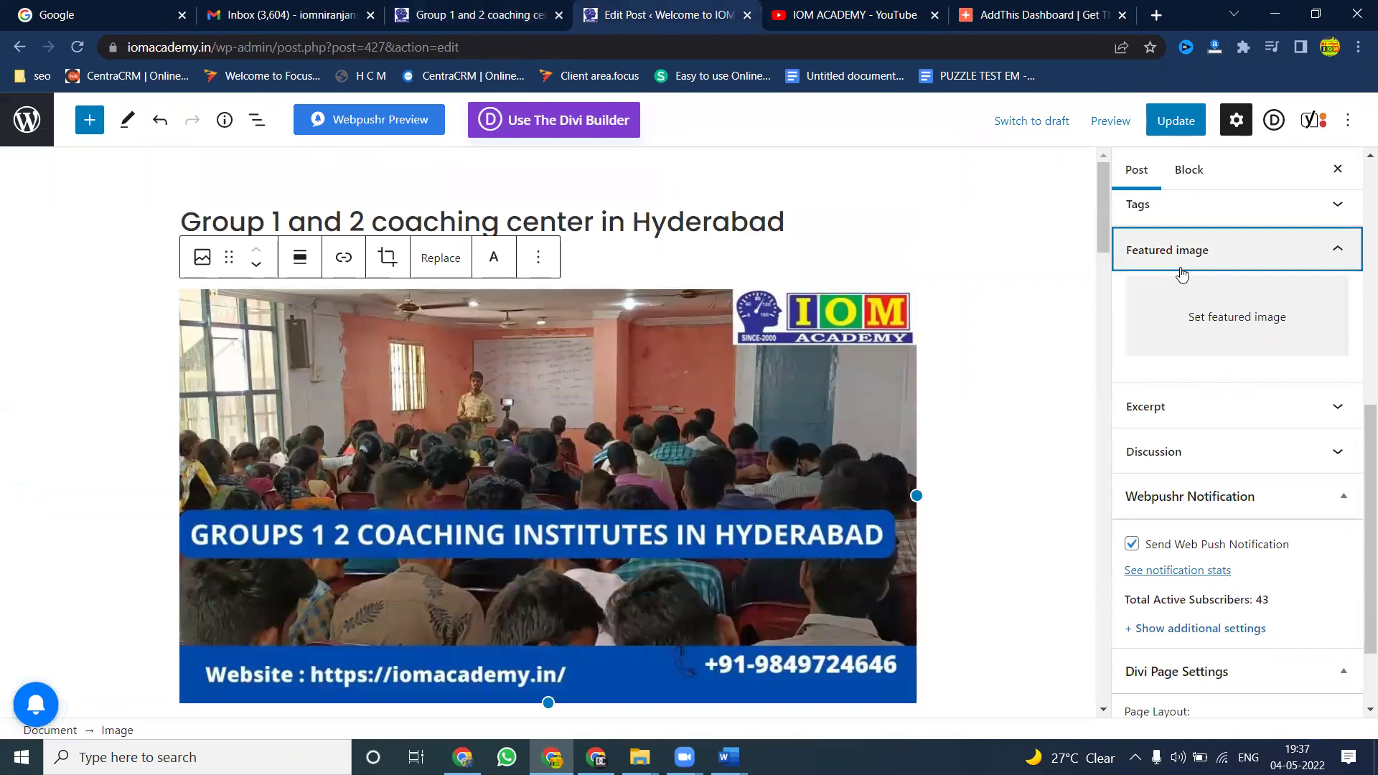
click(1203, 313)
click(105, 347)
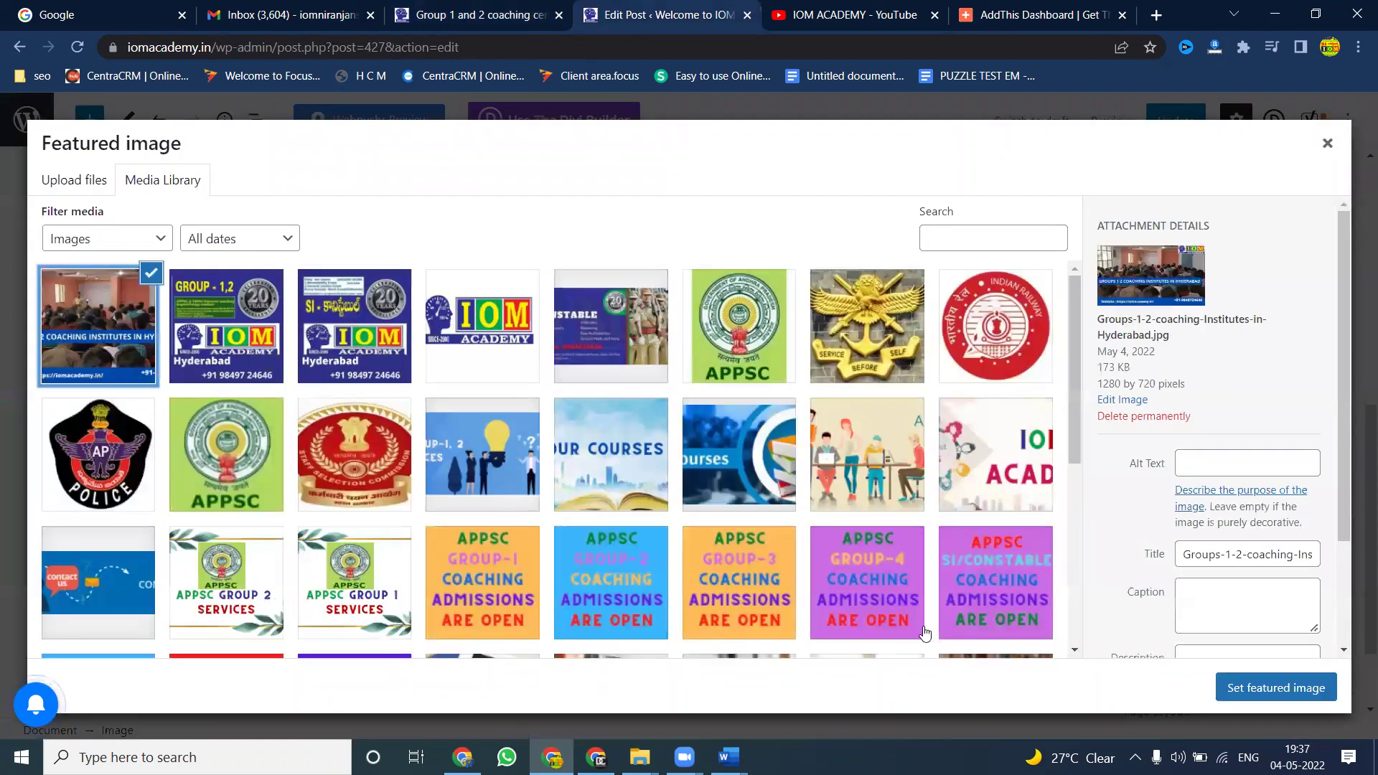
click(1264, 689)
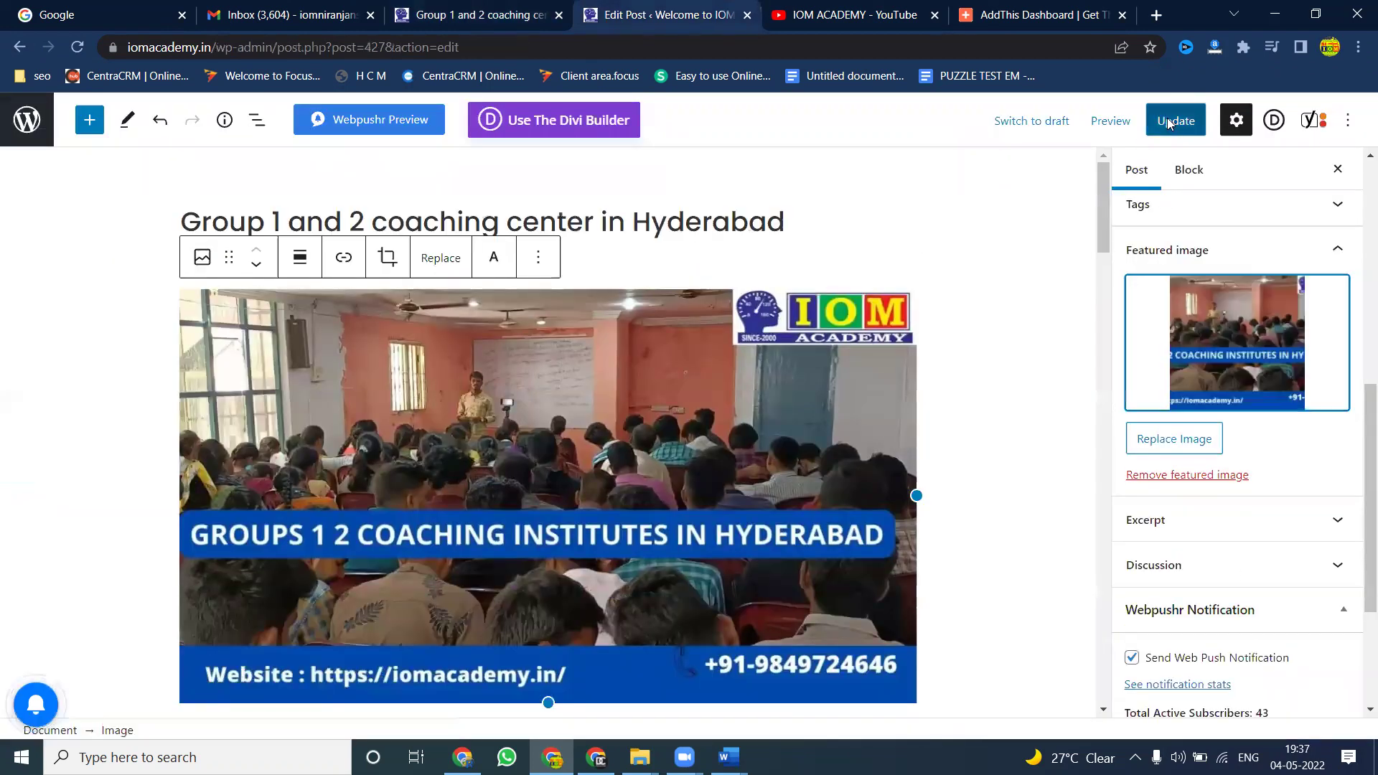
click(1167, 120)
Step: Reload the live Group 1 and 2 post and check how the featured image and banner image display
click(479, 14)
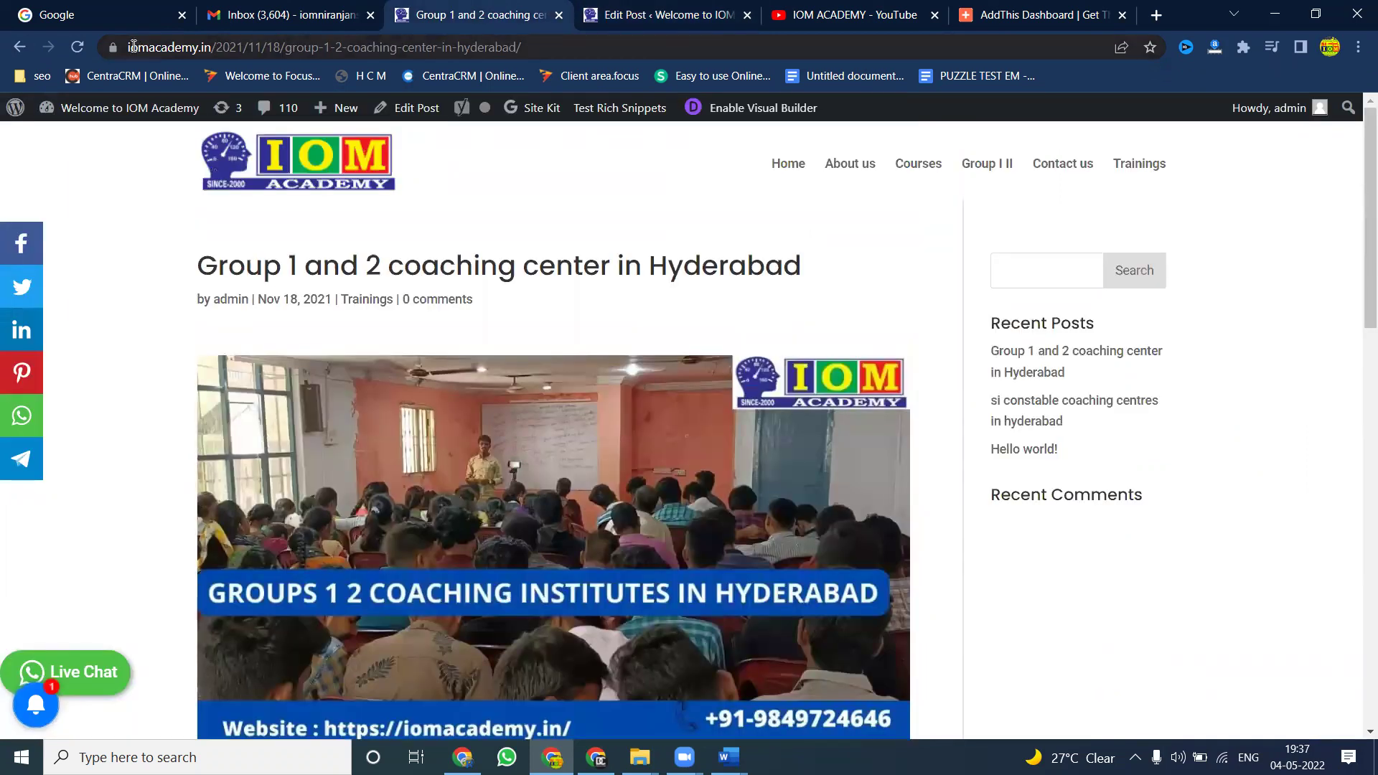
click(77, 47)
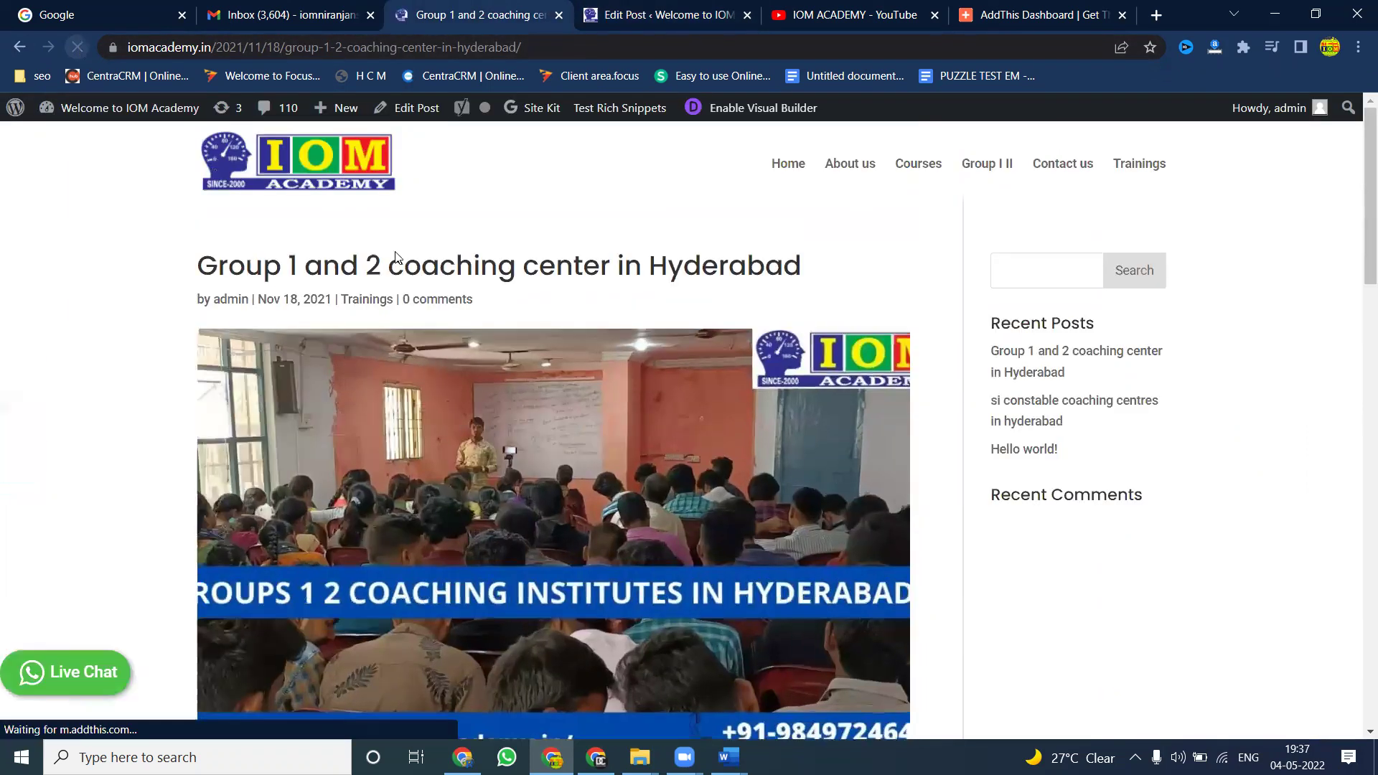
scroll(571, 405, down, 5)
scroll(570, 402, up, 2)
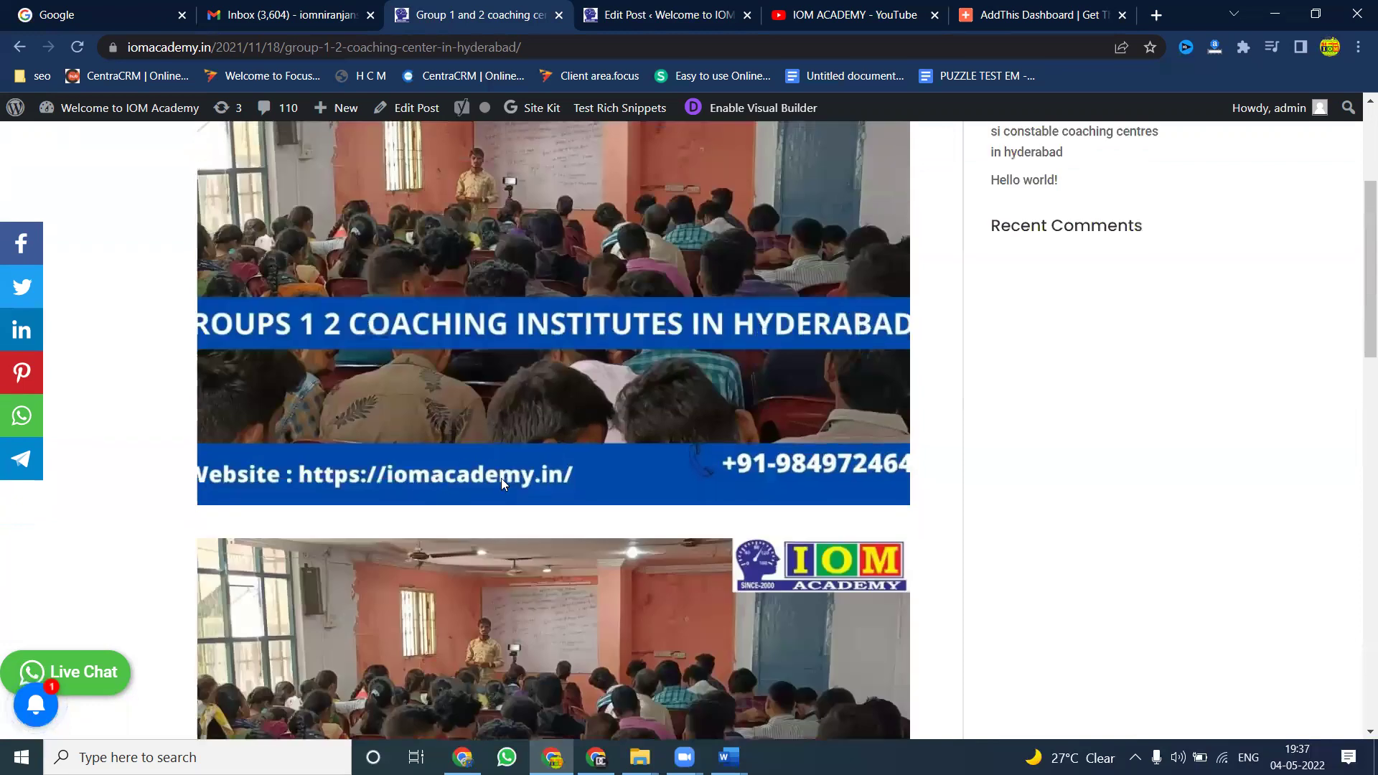
scroll(474, 498, down, 4)
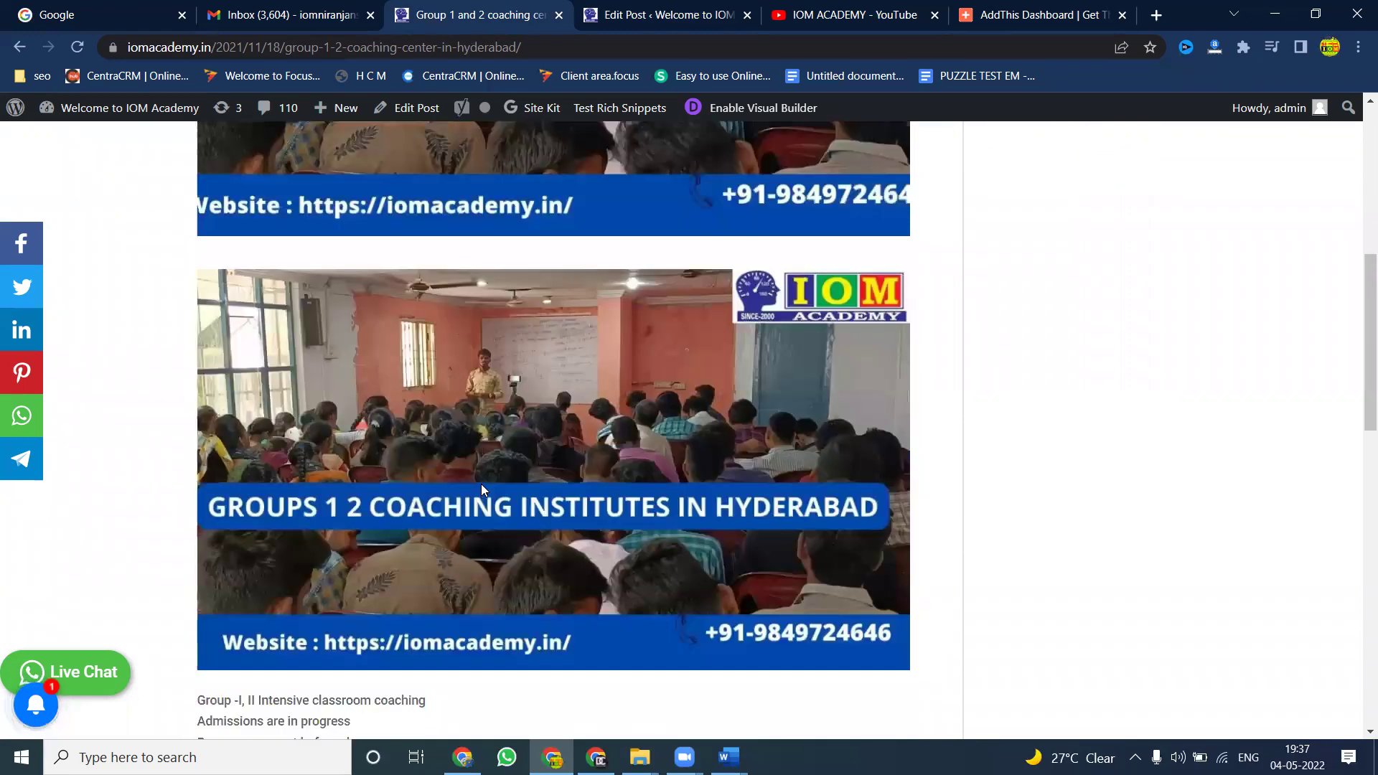
scroll(481, 486, up, 5)
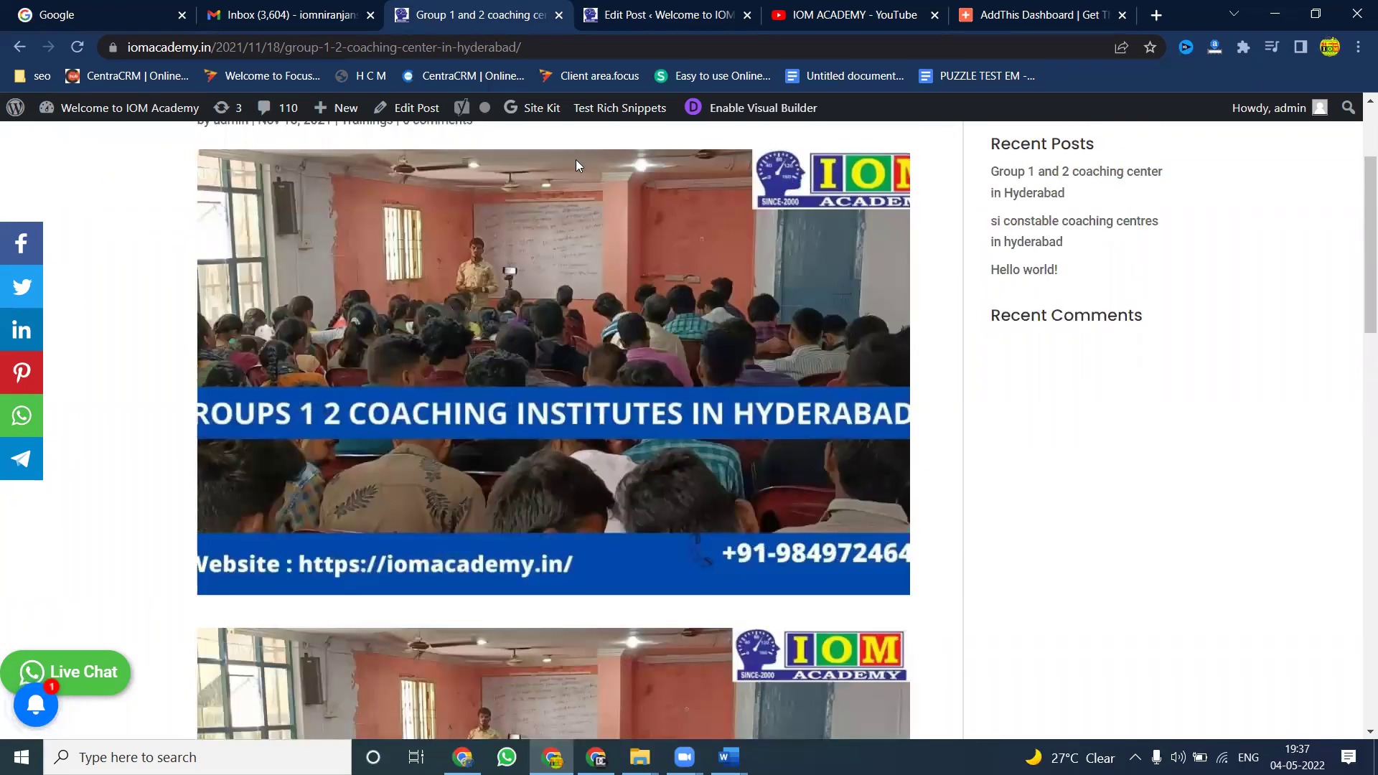
Step: Remove the featured image from the Group 1 and 2 post and update the post
click(623, 15)
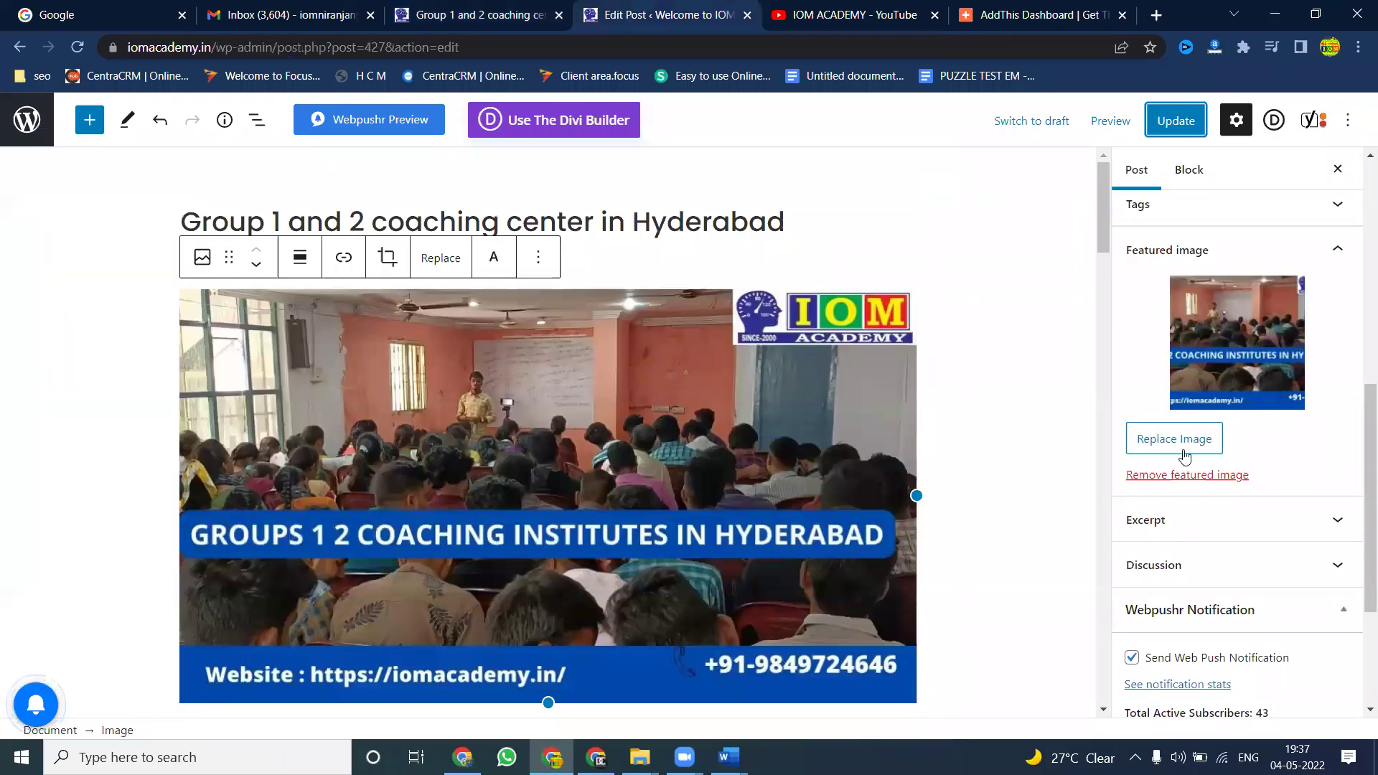
click(1179, 475)
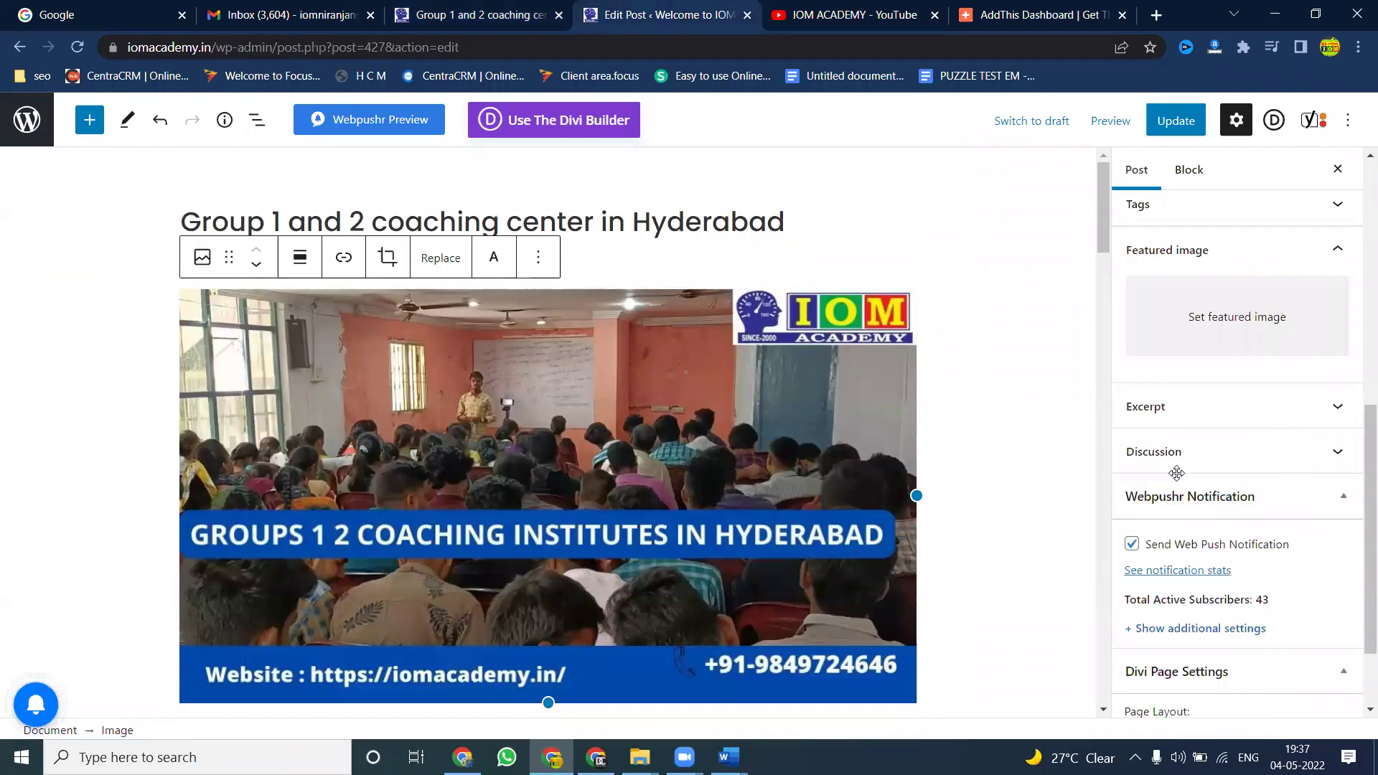
click(1162, 128)
Step: Reload the live post, check its LinkedIn share preview, reload that preview and close the LinkedIn page
click(474, 14)
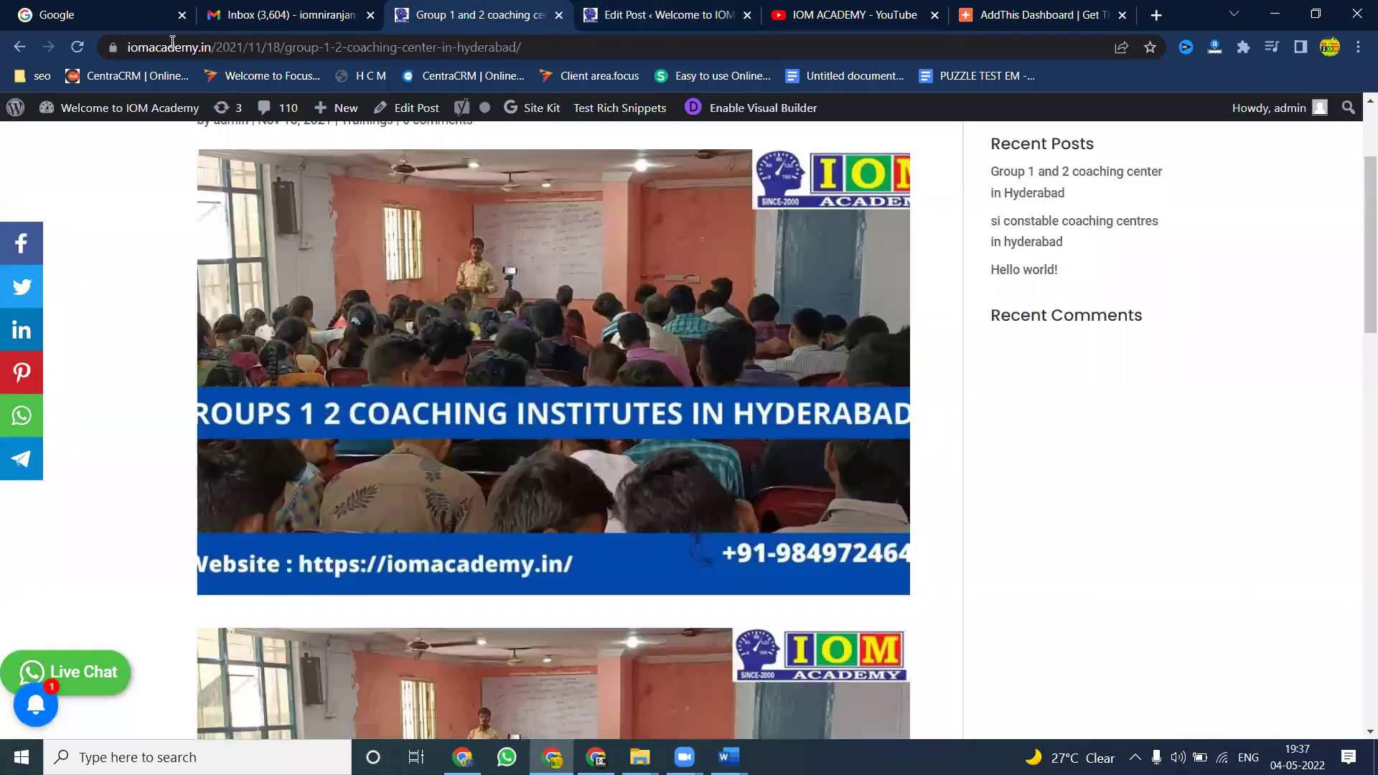
click(72, 54)
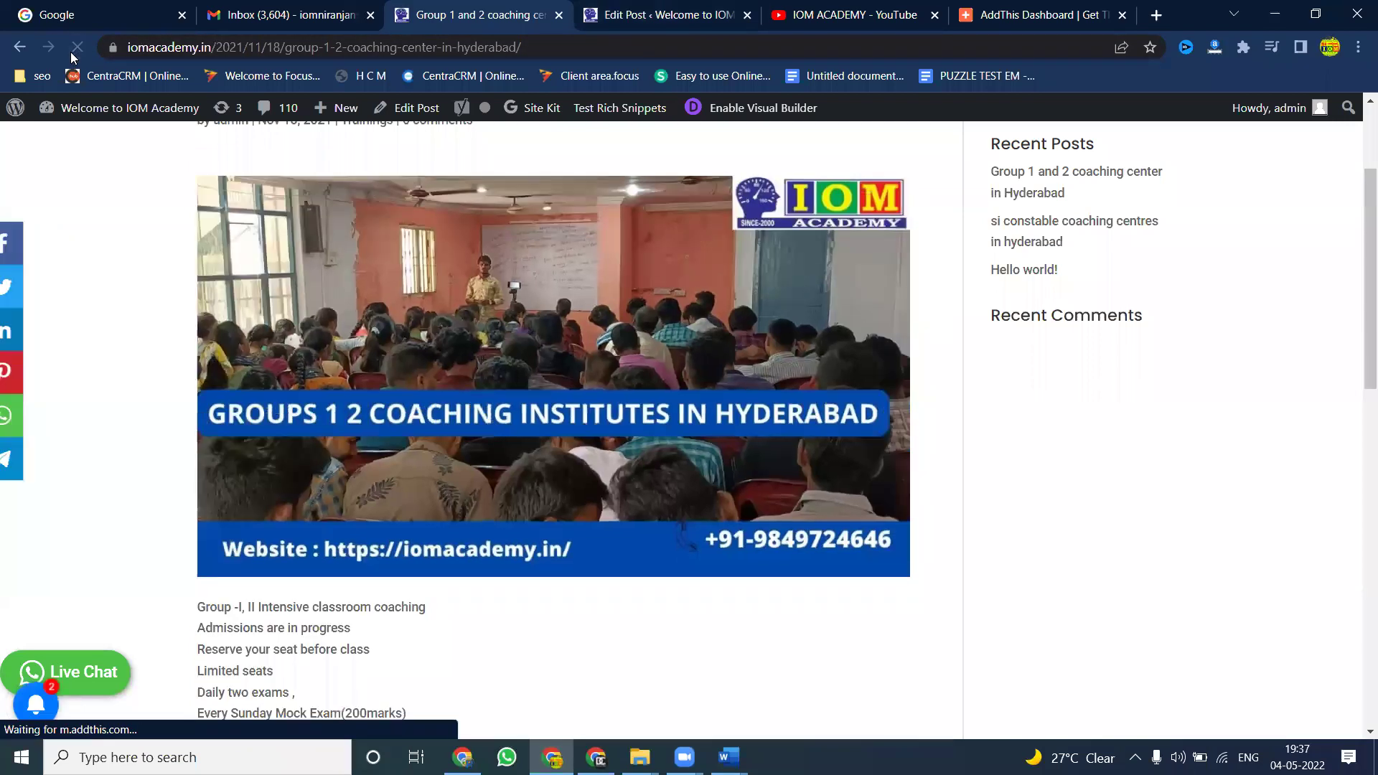
click(17, 336)
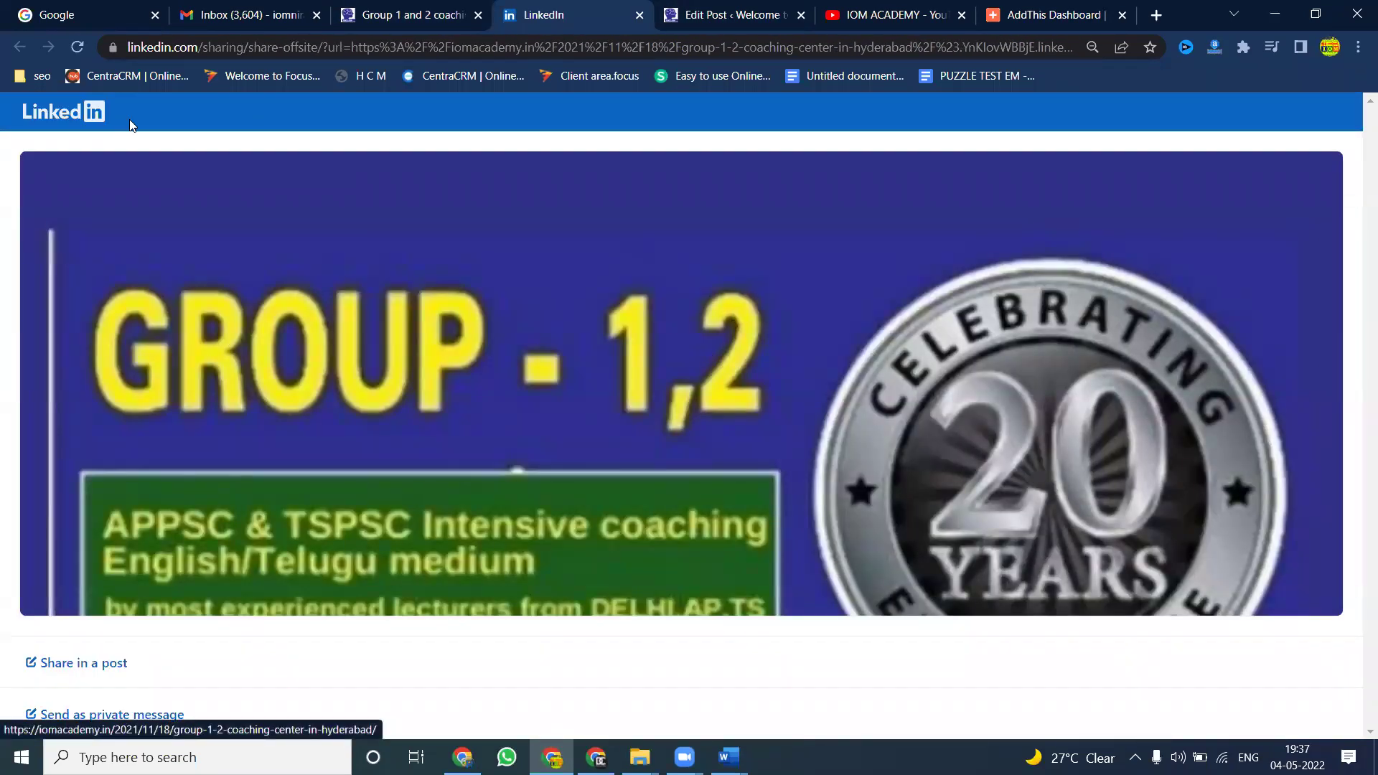
click(76, 49)
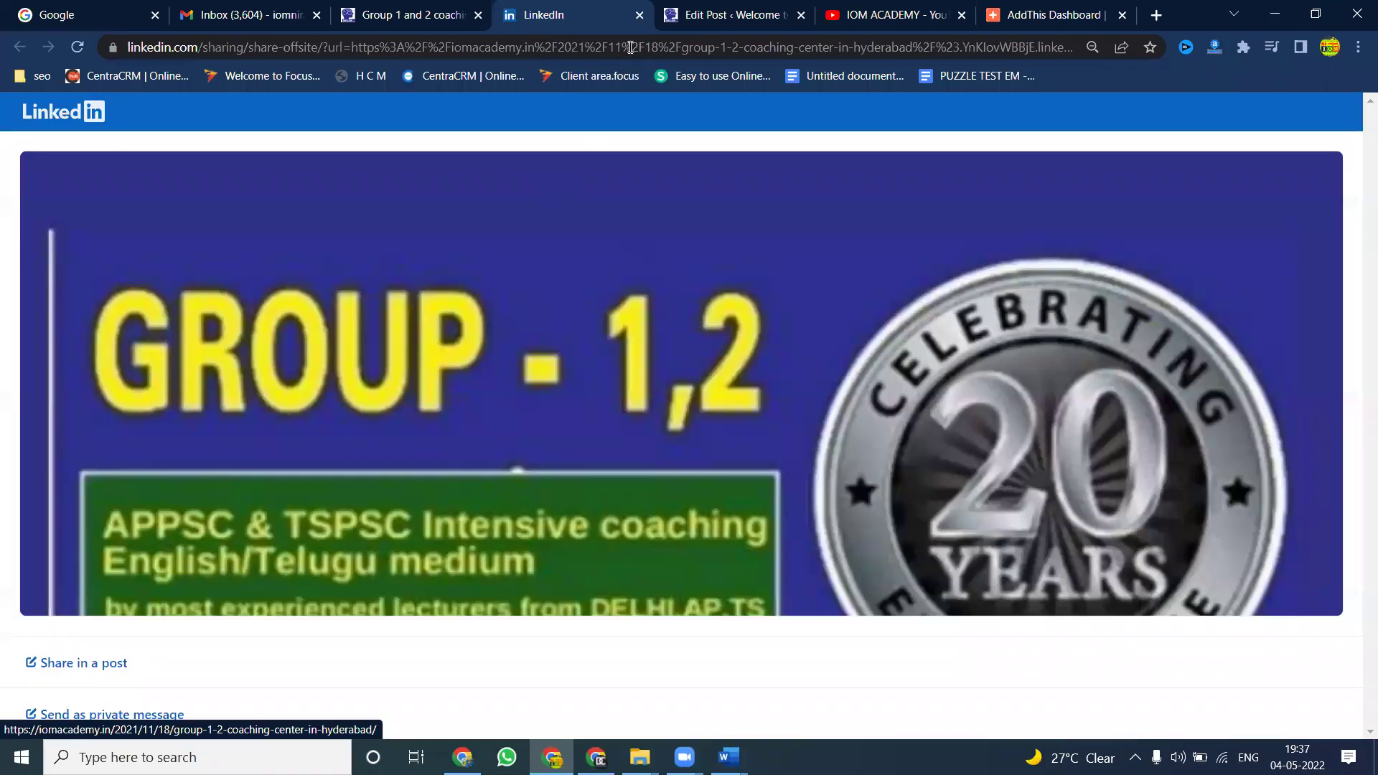
click(639, 15)
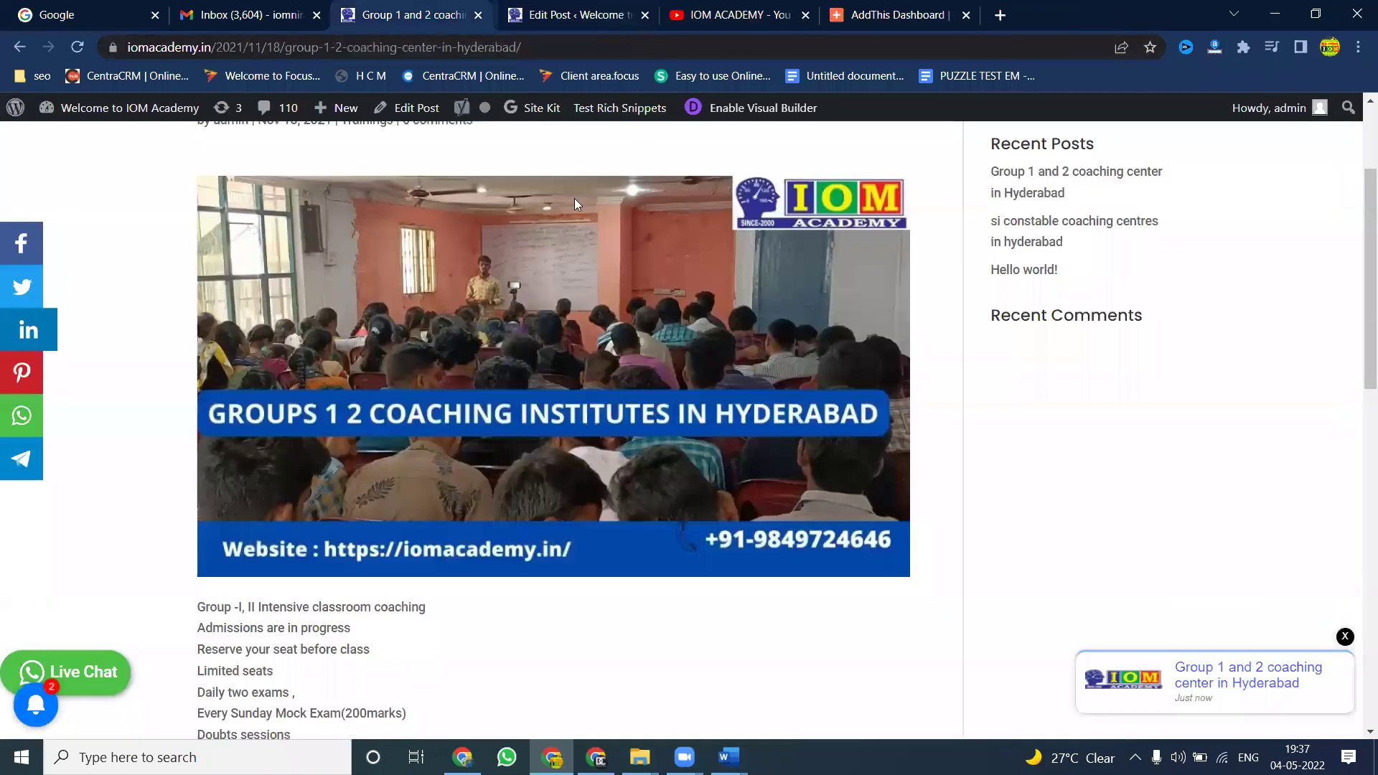
Step: Reload the live post again, test its Telegram share button and close the Telegram page
click(77, 49)
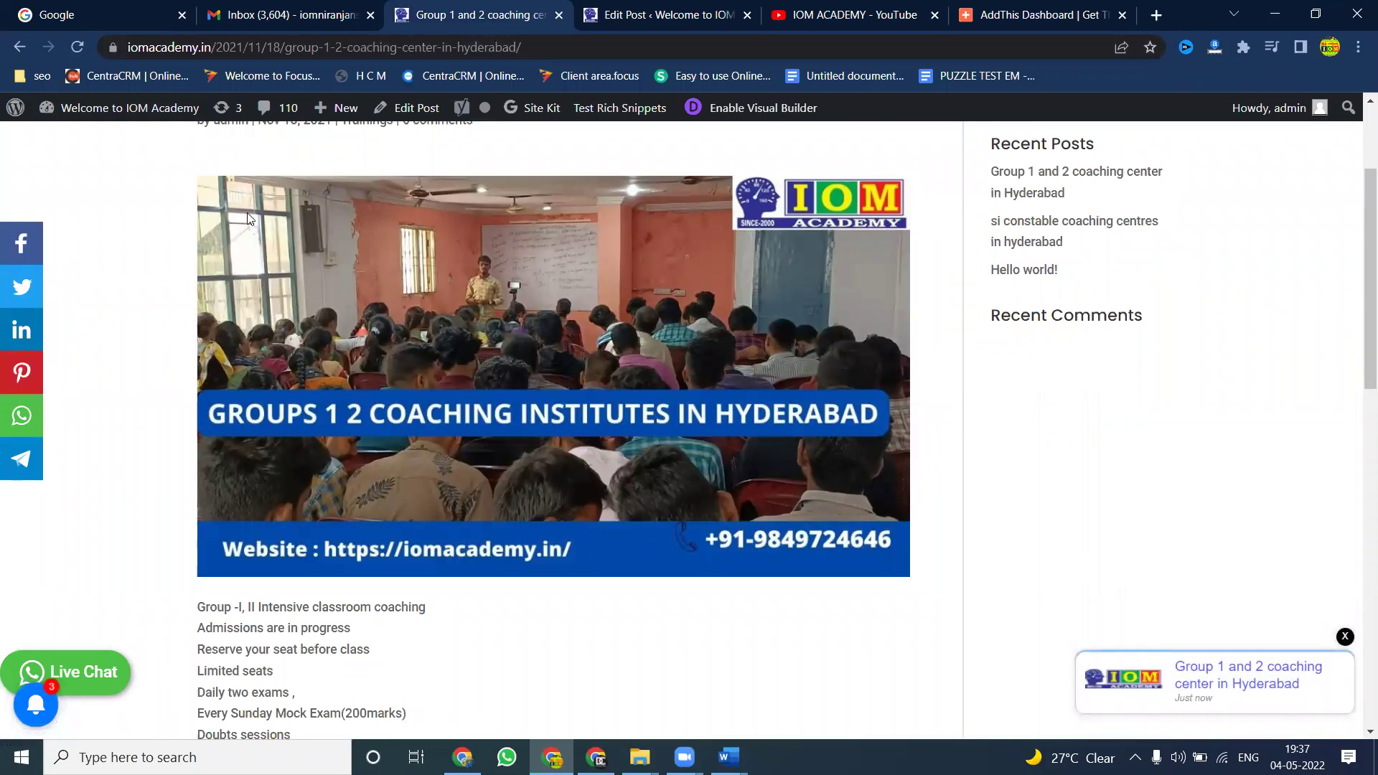
click(23, 460)
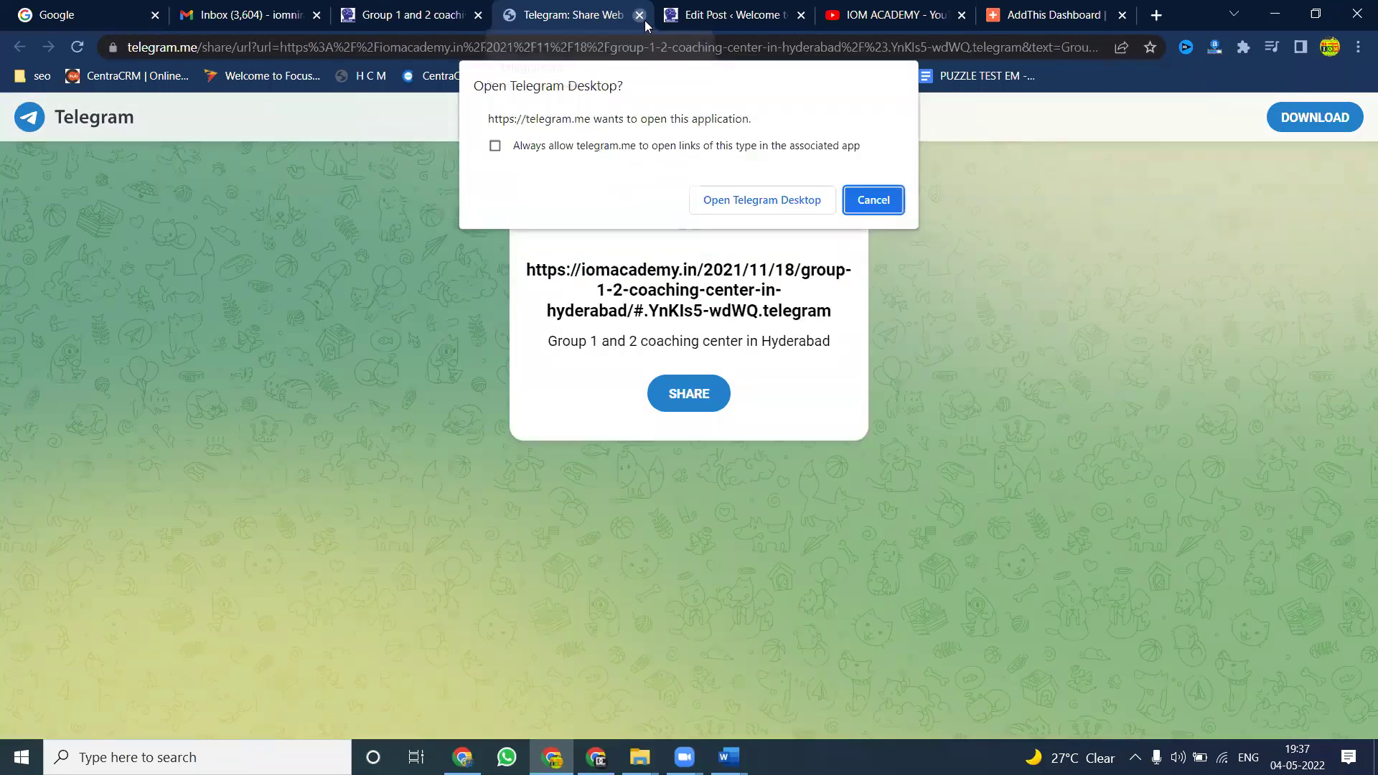
click(641, 21)
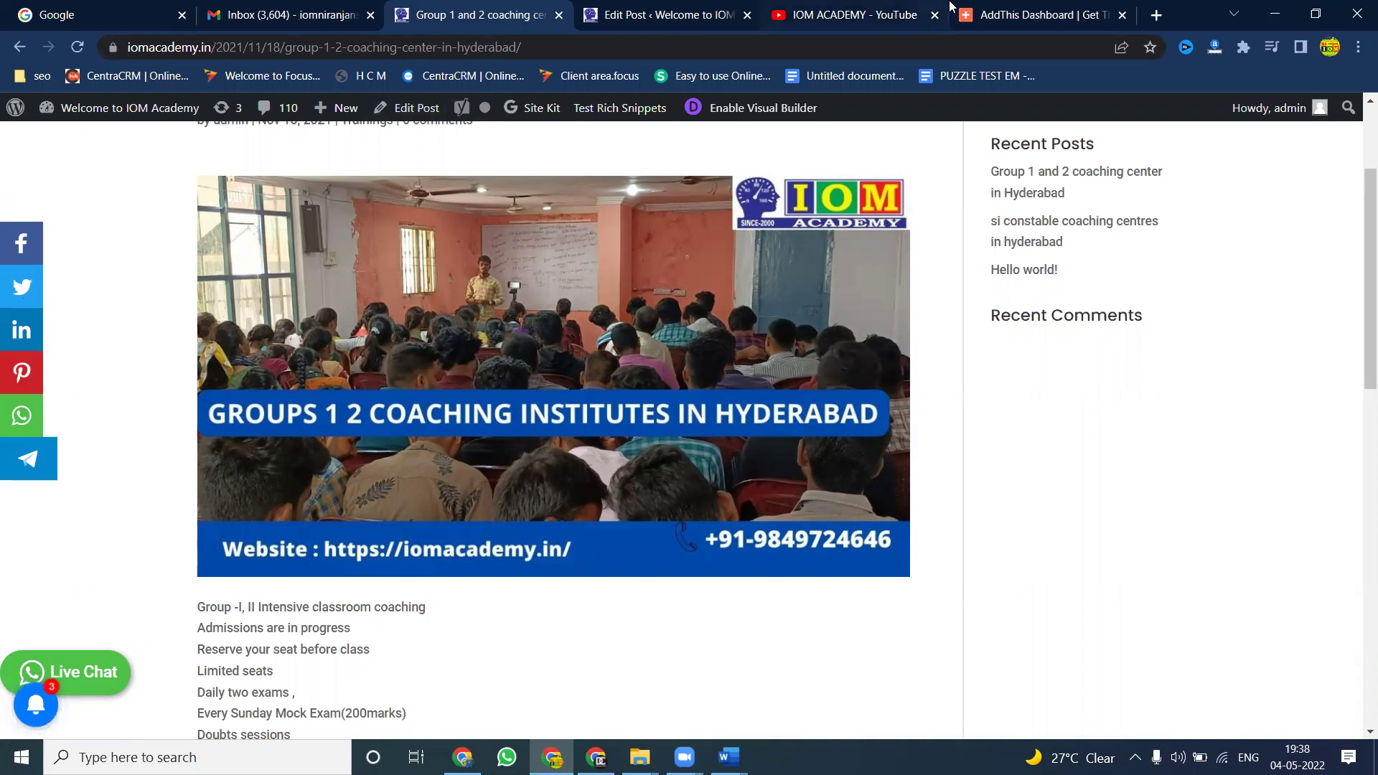
Step: View the AddThis dashboard's analytics for the site and reload them
click(1005, 15)
click(167, 126)
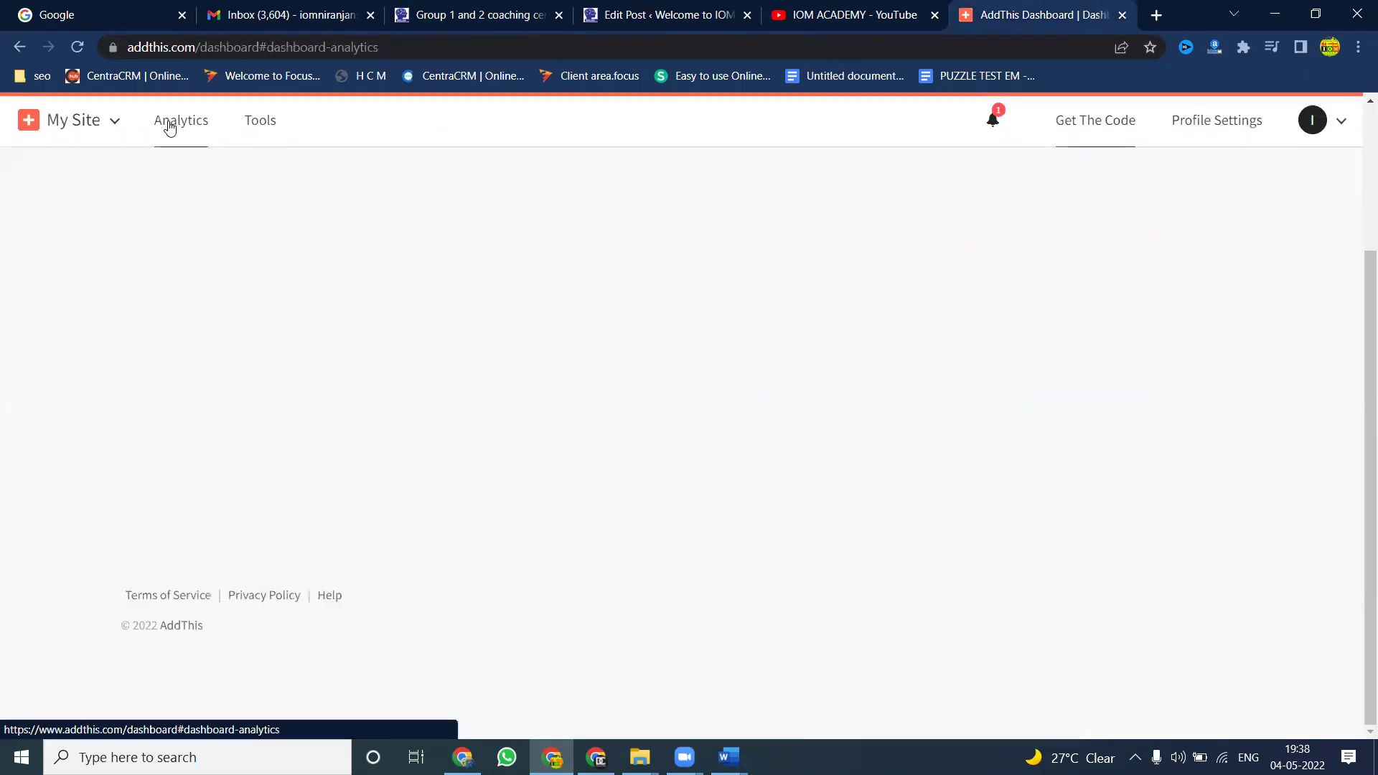
scroll(454, 372, up, 3)
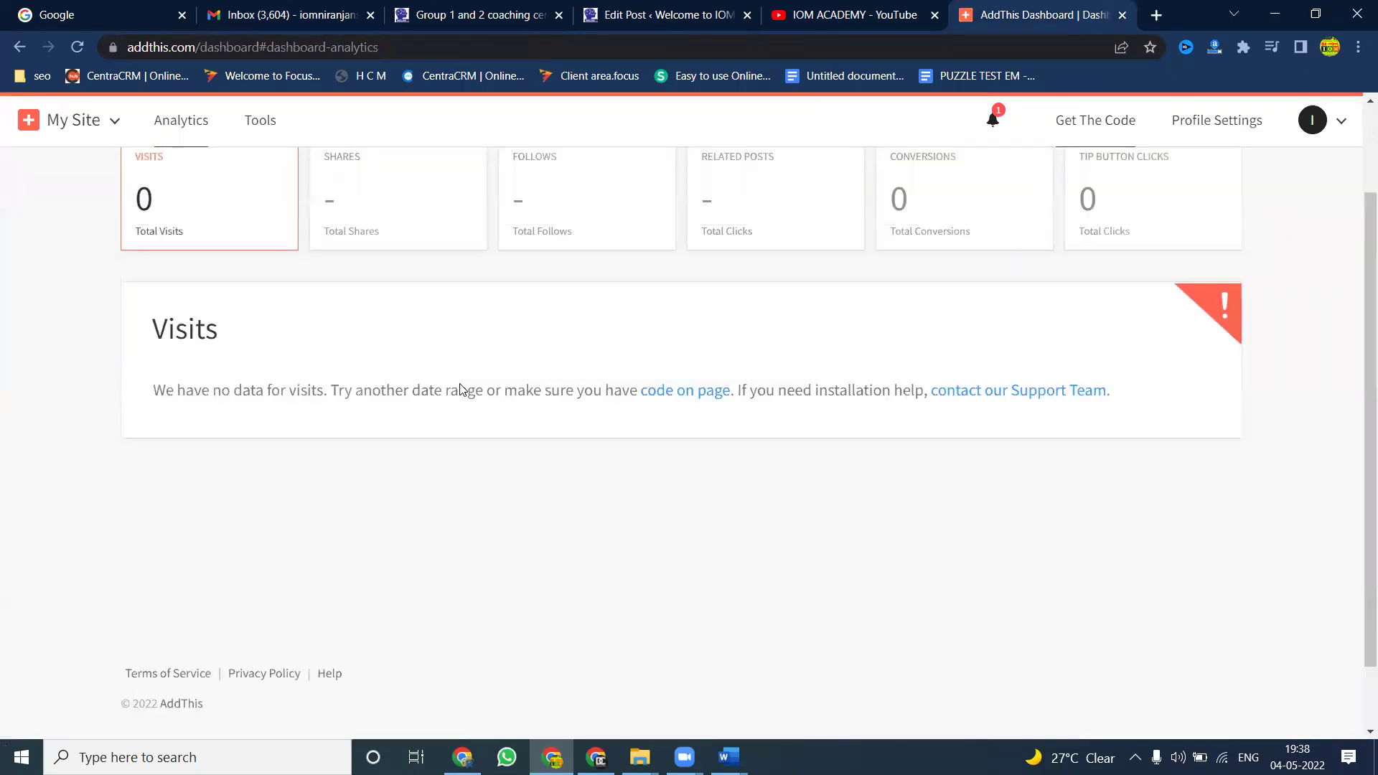
click(77, 53)
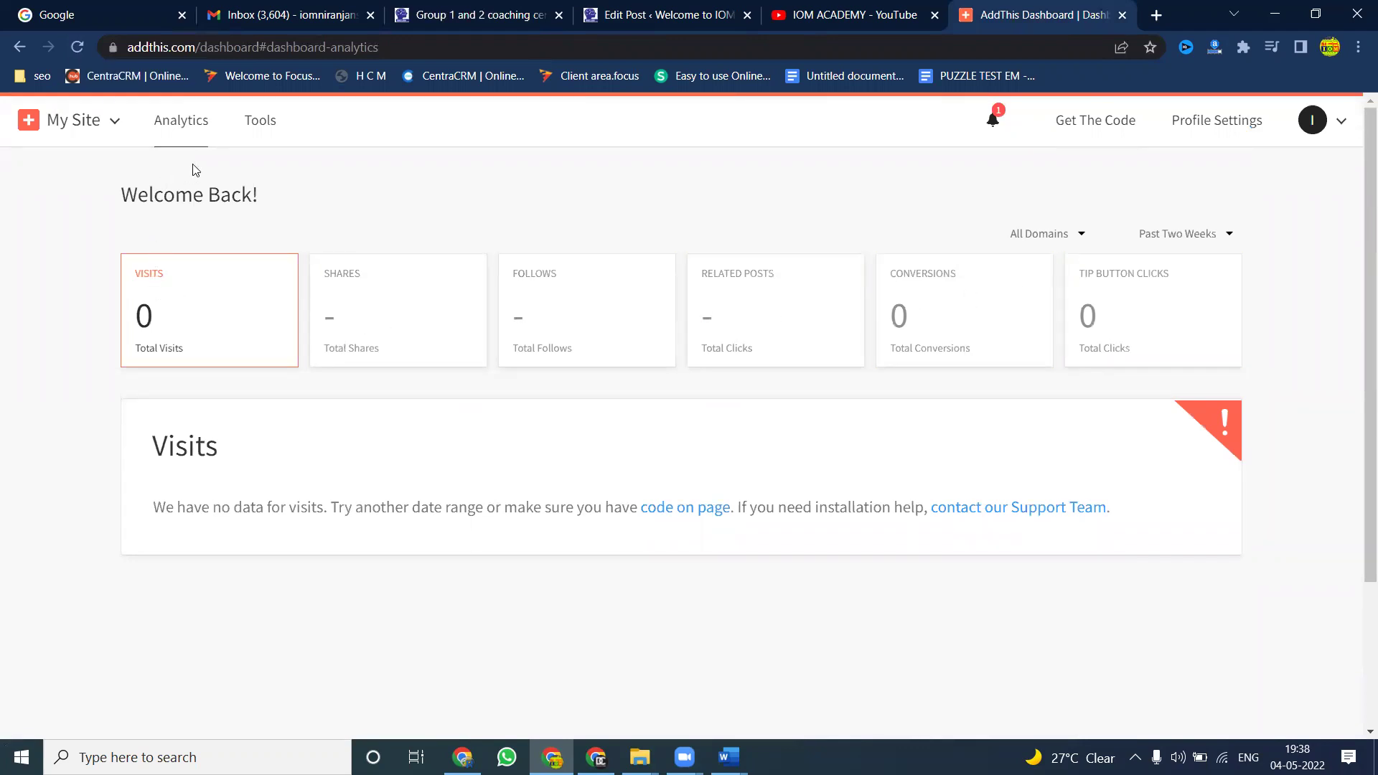
Step: Review the Floating share tool's services, design, share counter, position and behavior settings in AddThis and save the tool
click(259, 124)
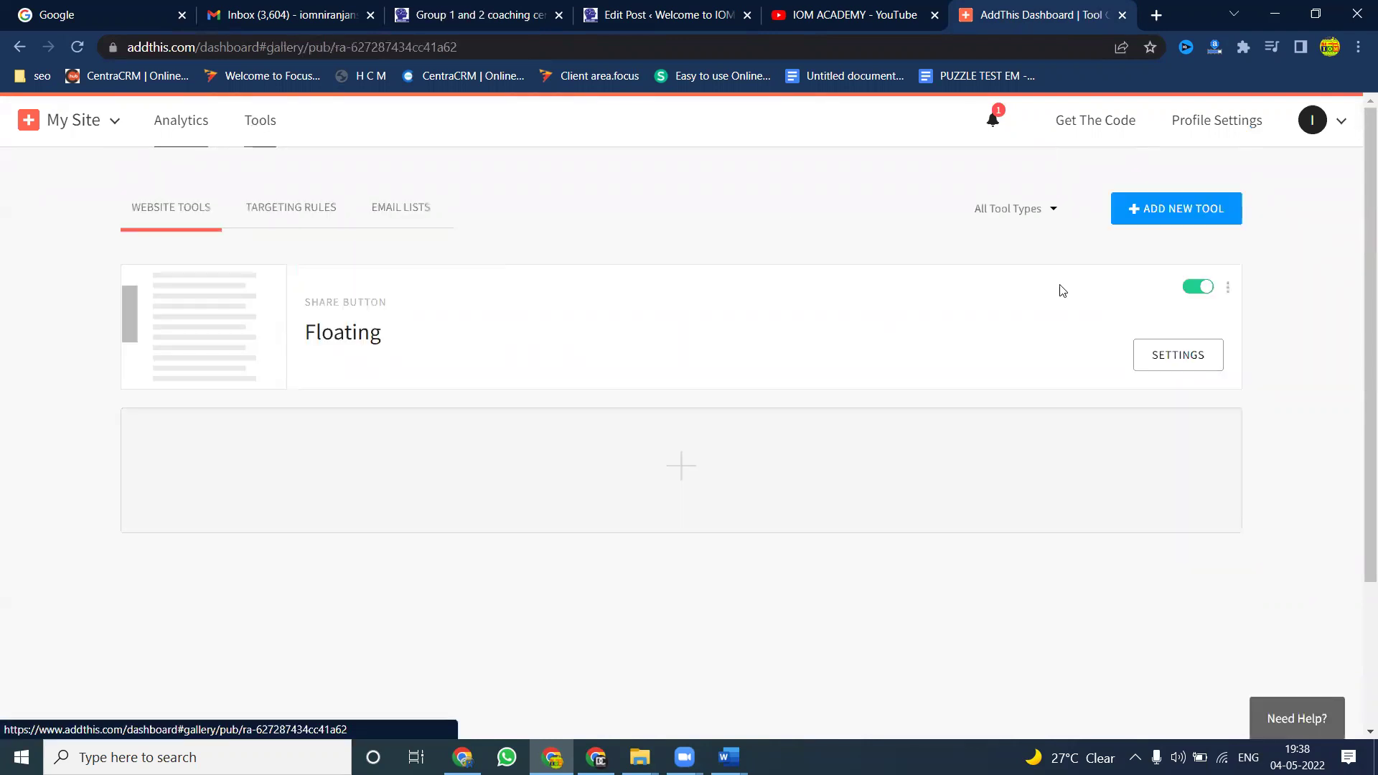
click(1171, 353)
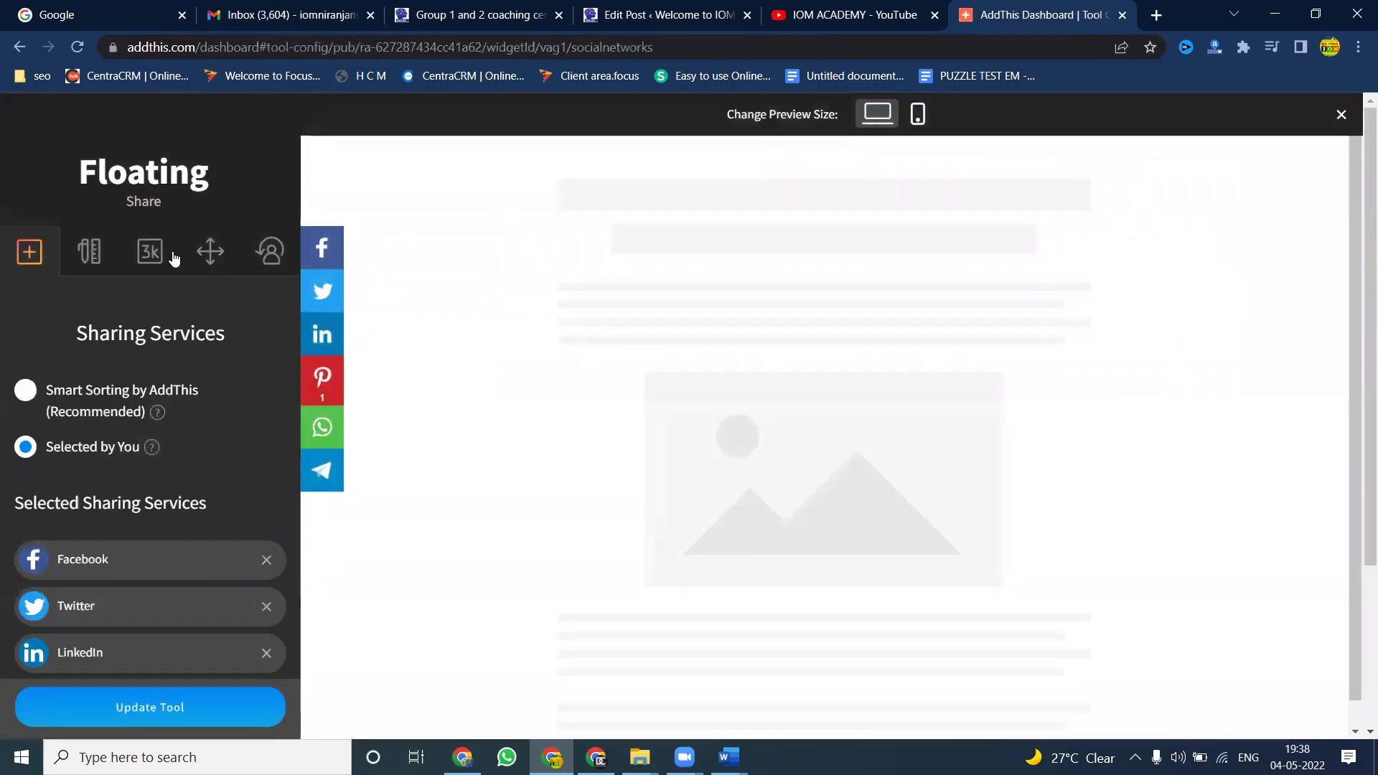
click(170, 257)
click(89, 251)
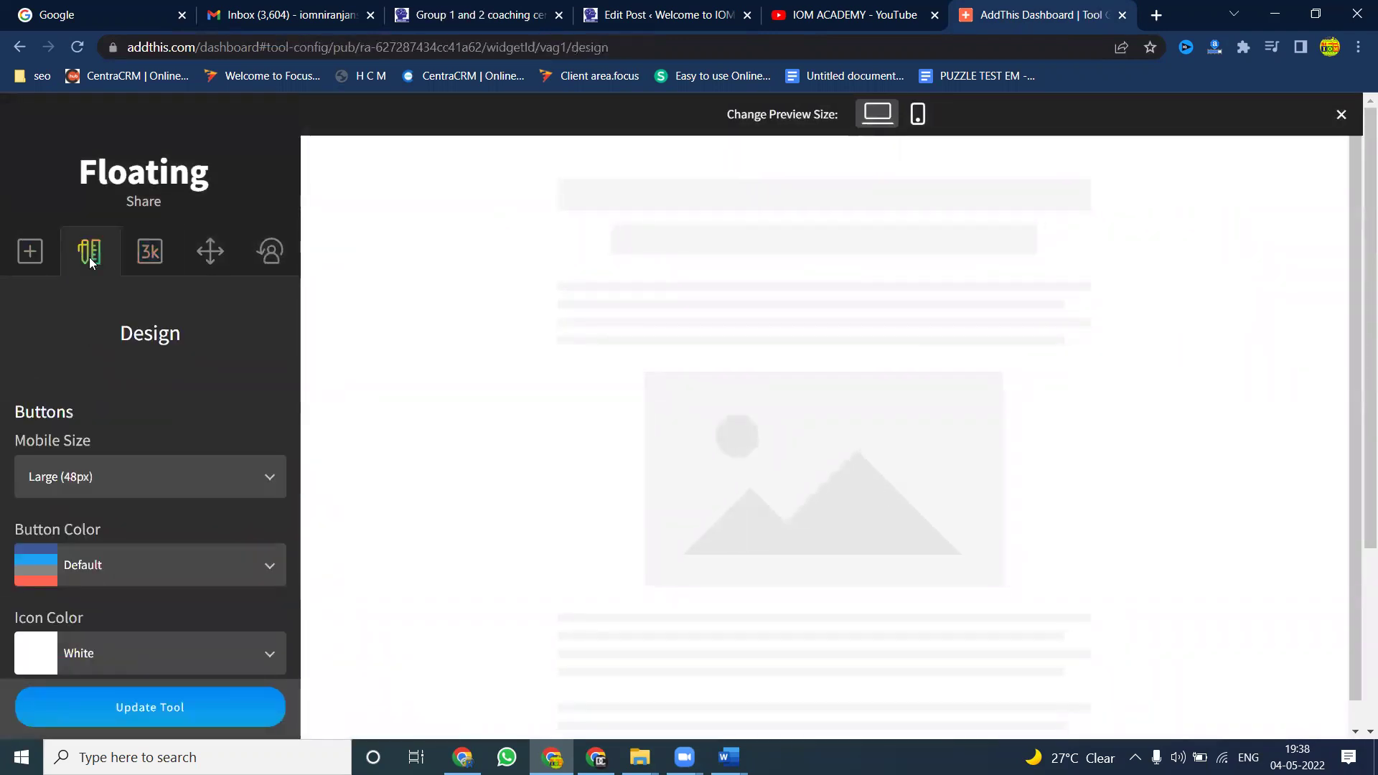
scroll(138, 356, down, 4)
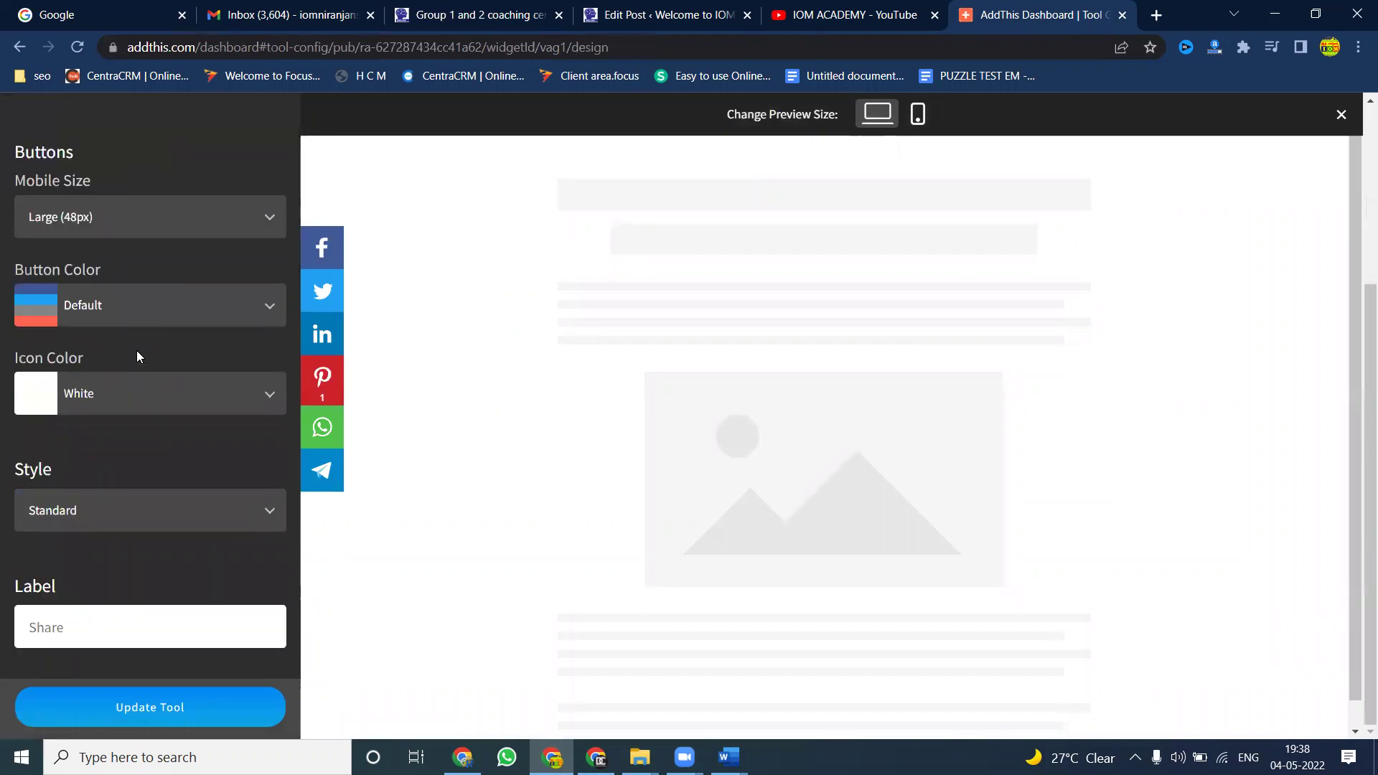
scroll(138, 356, up, 3)
scroll(137, 356, up, 2)
click(150, 252)
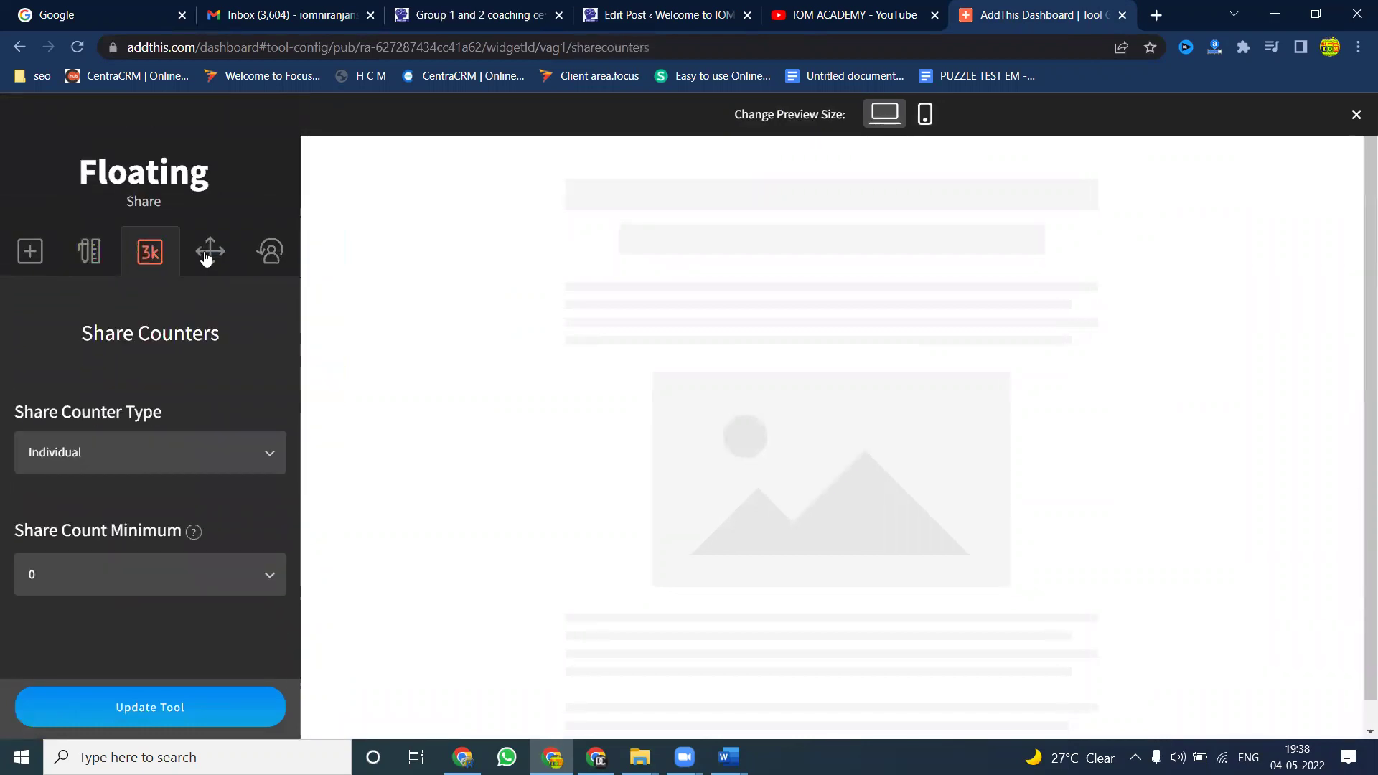
click(206, 258)
click(260, 256)
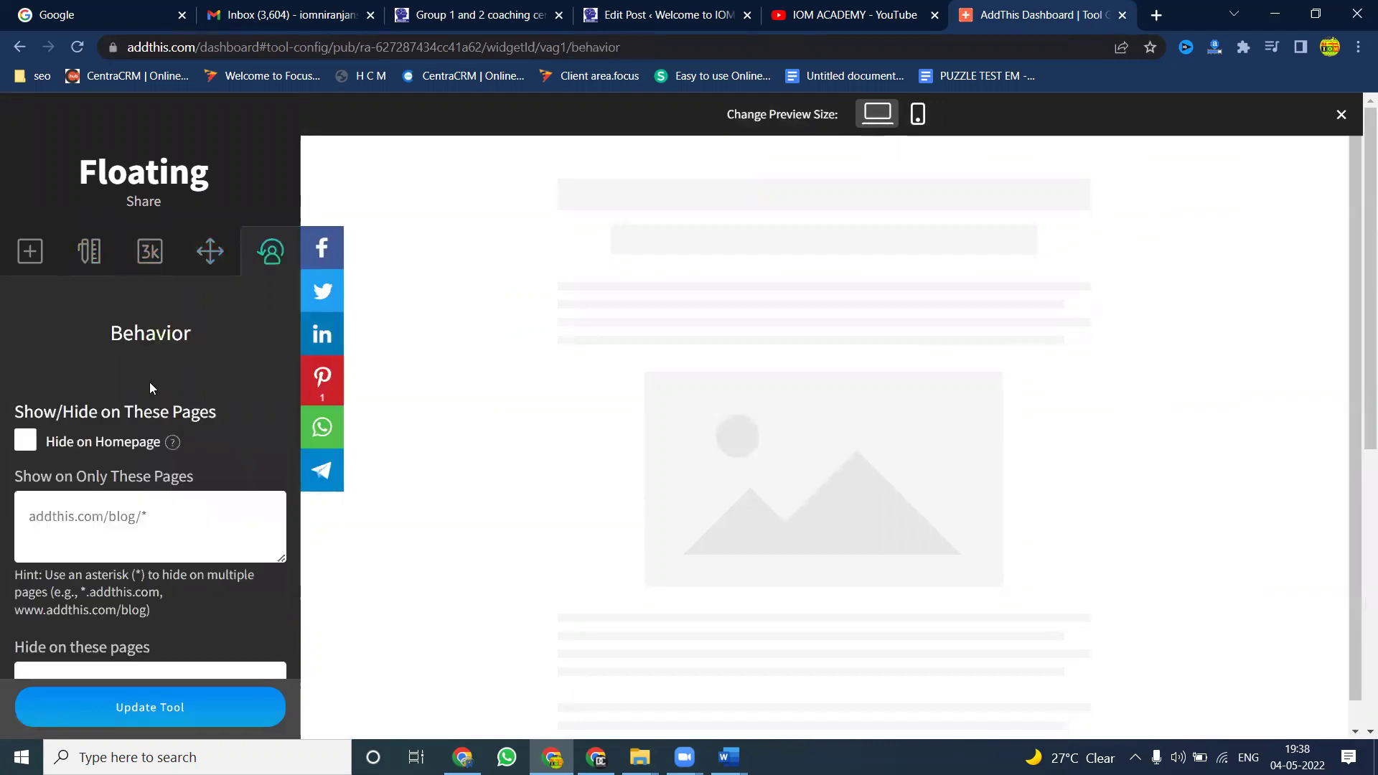
scroll(149, 382, down, 4)
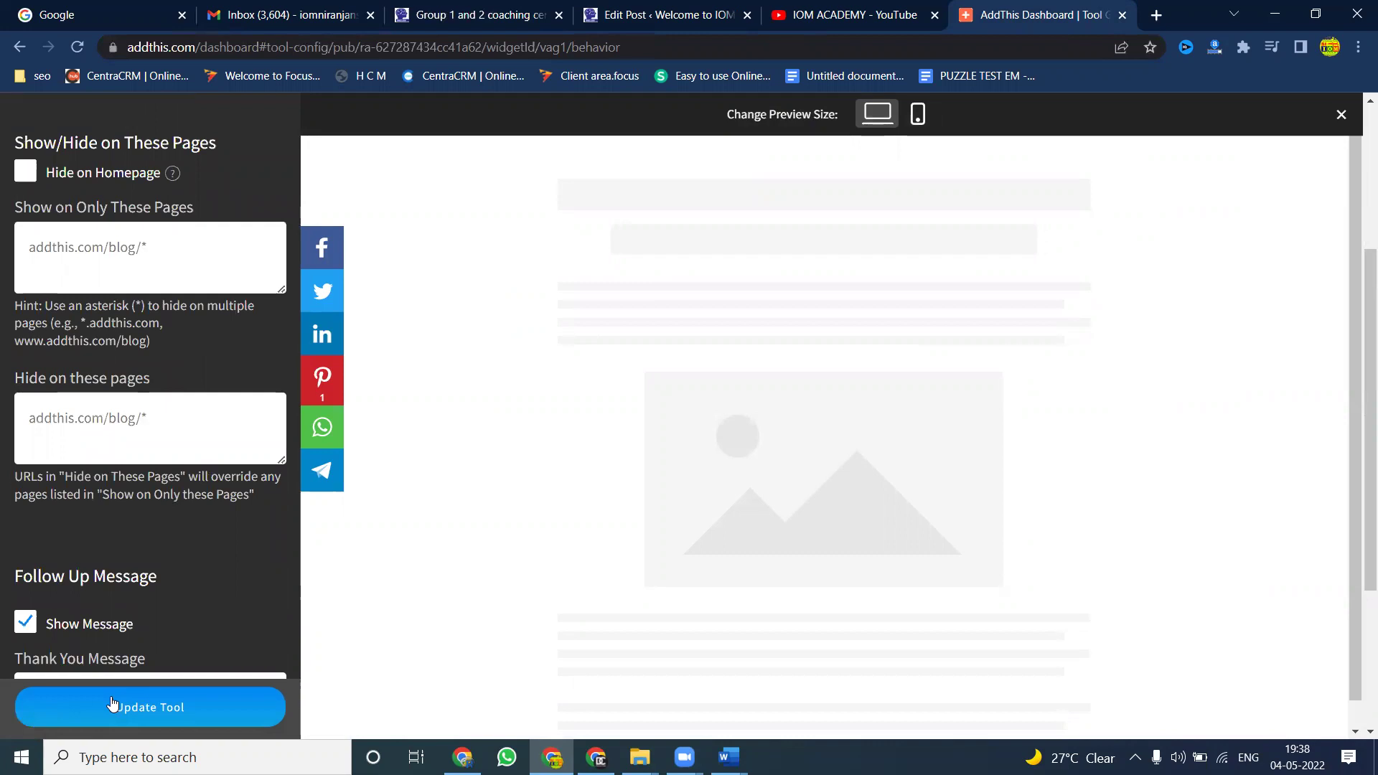
click(112, 705)
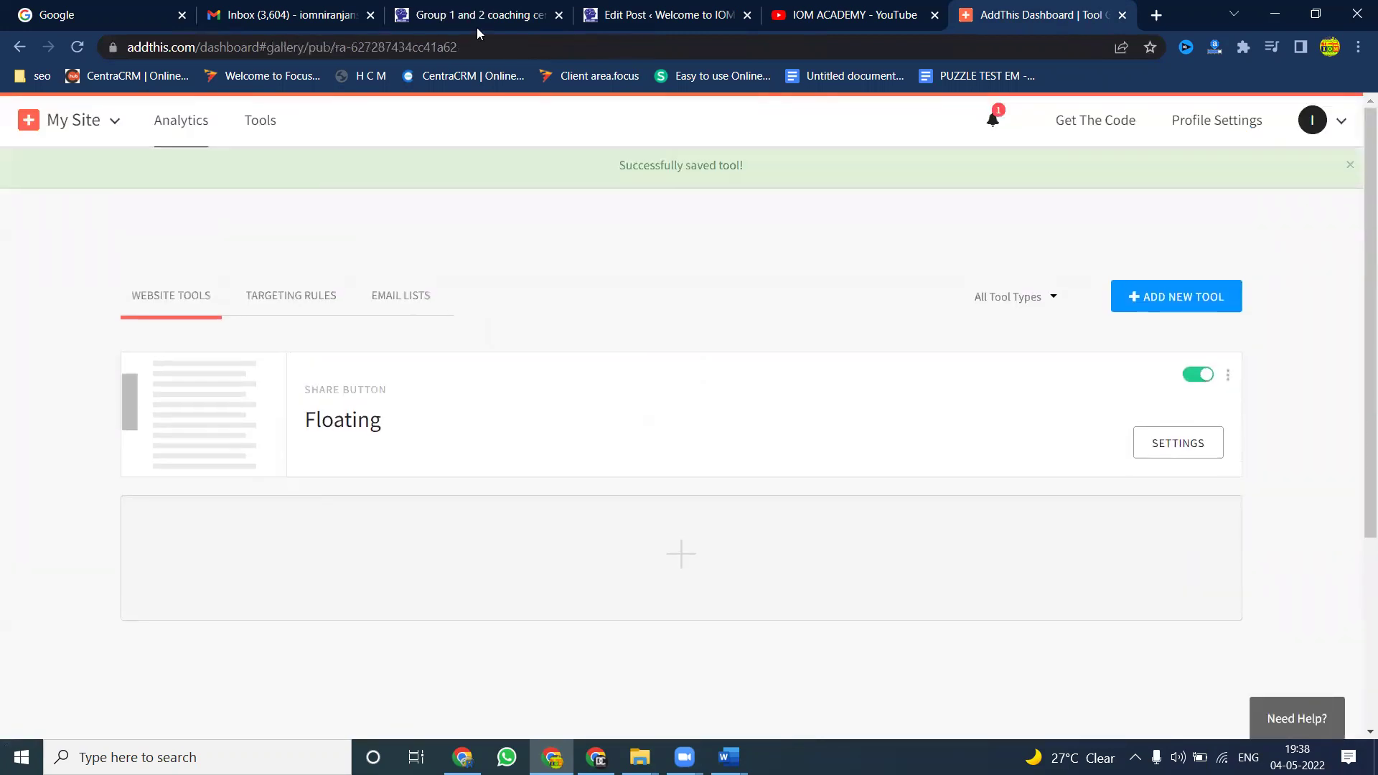
Step: Check the floating share buttons on the live post and return to the AddThis tools page
click(445, 7)
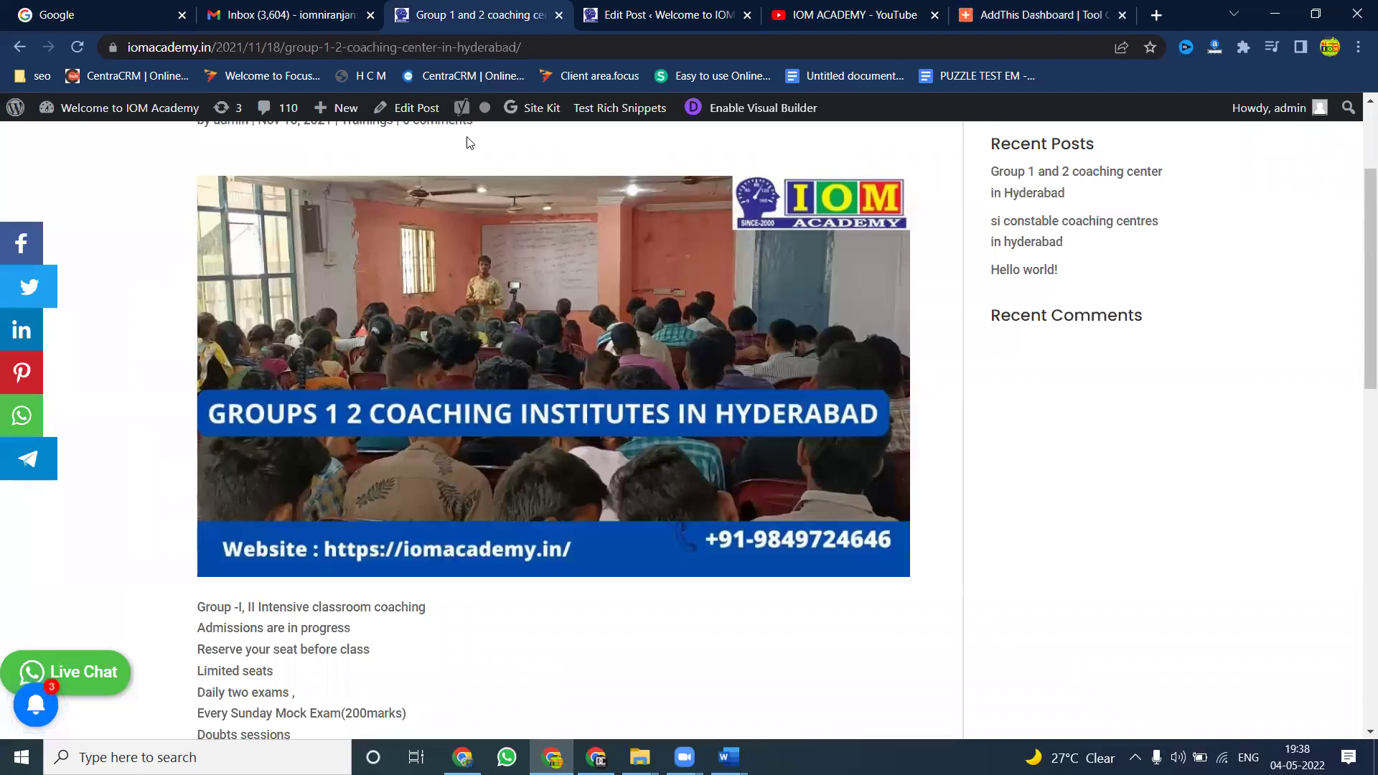
click(1033, 14)
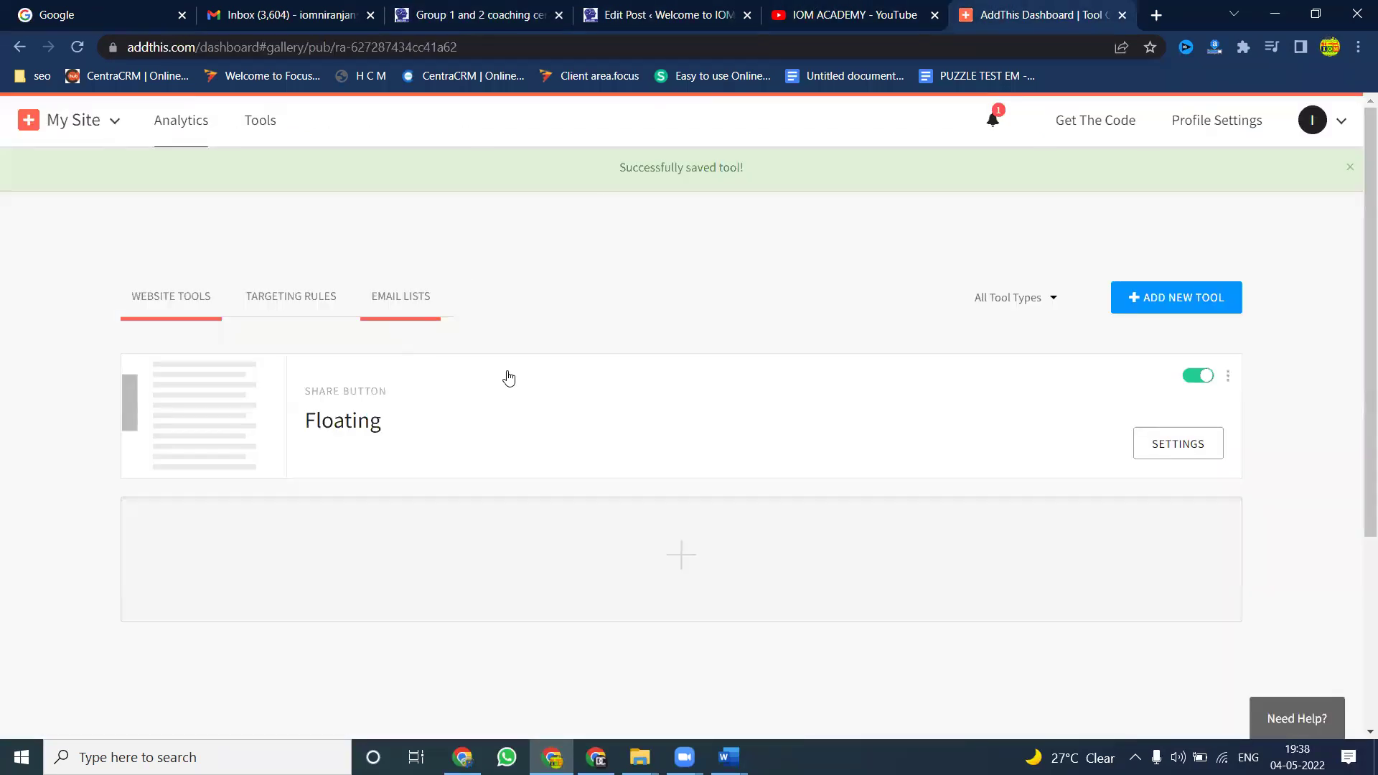
Step: Open the Floating share tool's settings, set its desktop position to Right and update the tool
click(1174, 352)
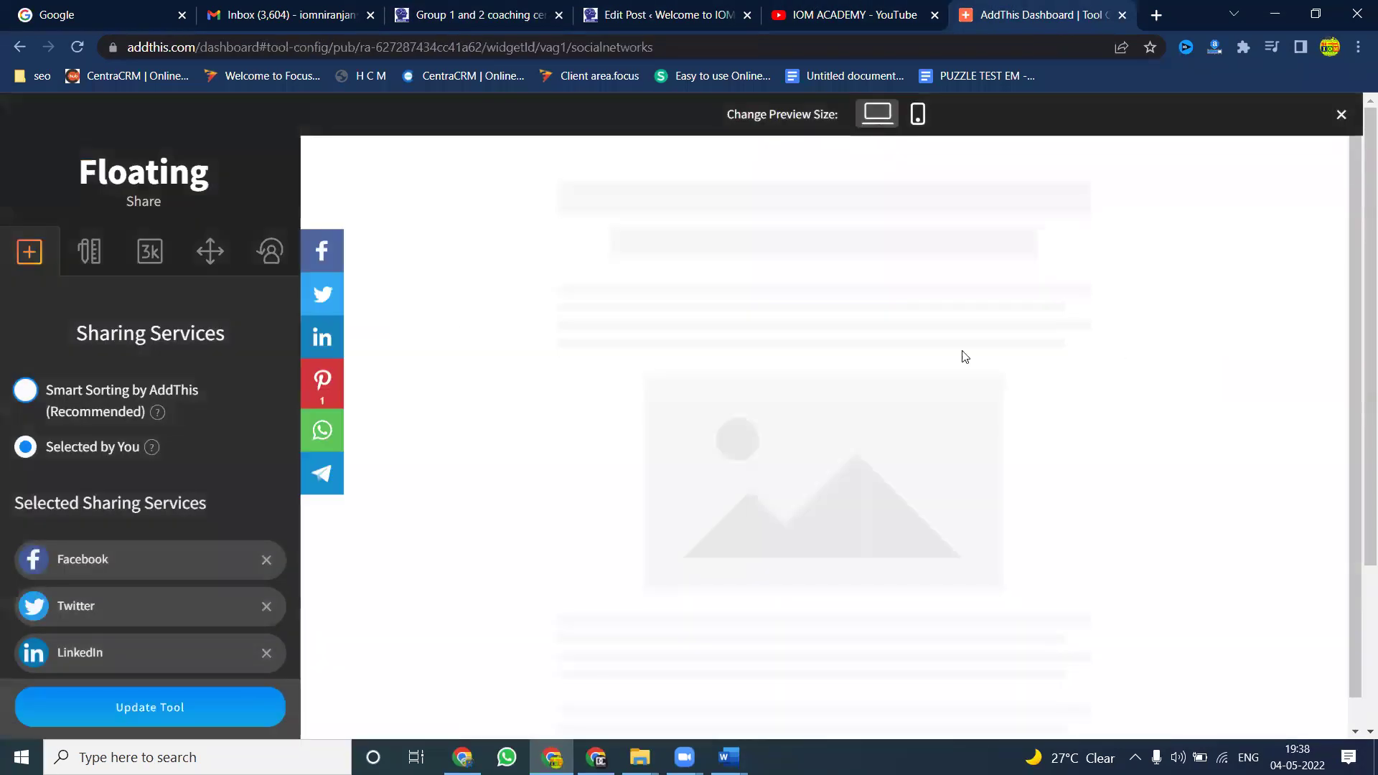
click(109, 255)
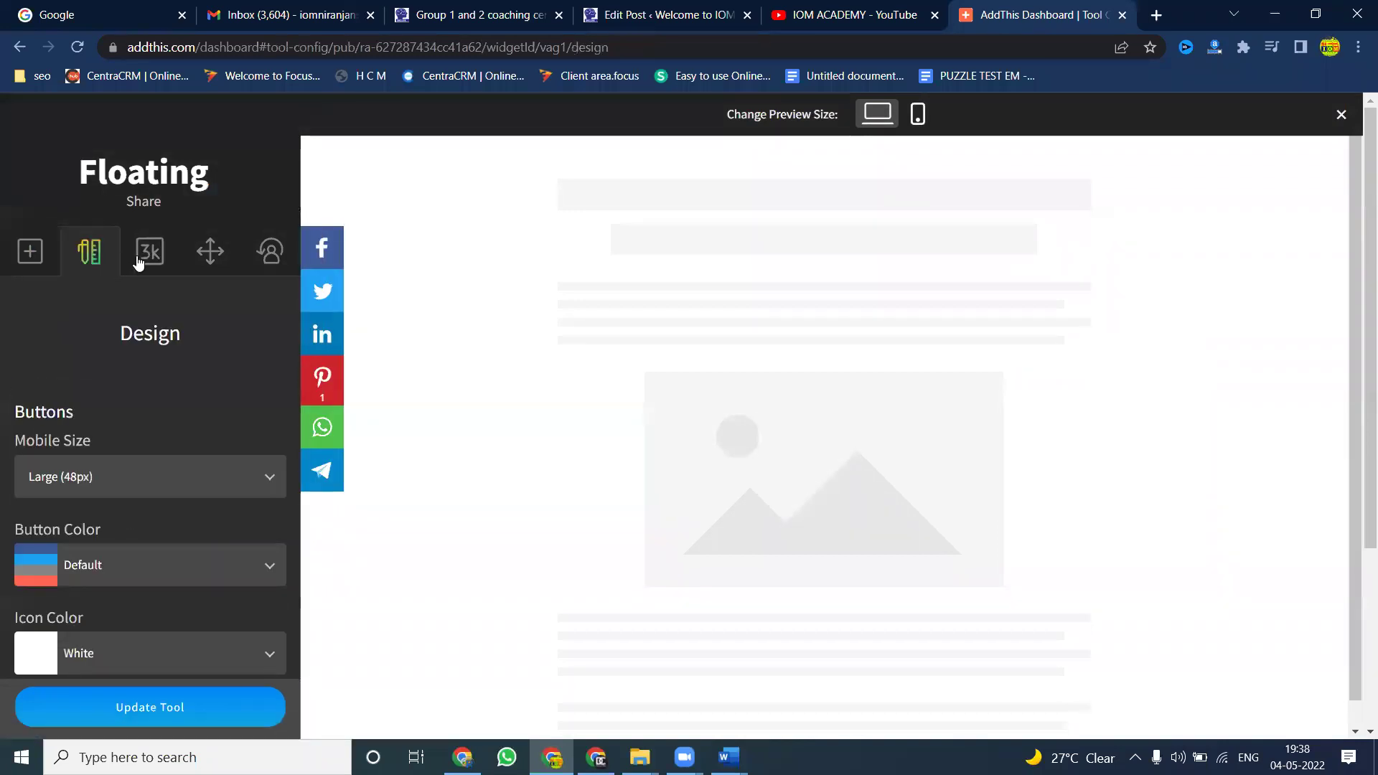
scroll(152, 352, down, 4)
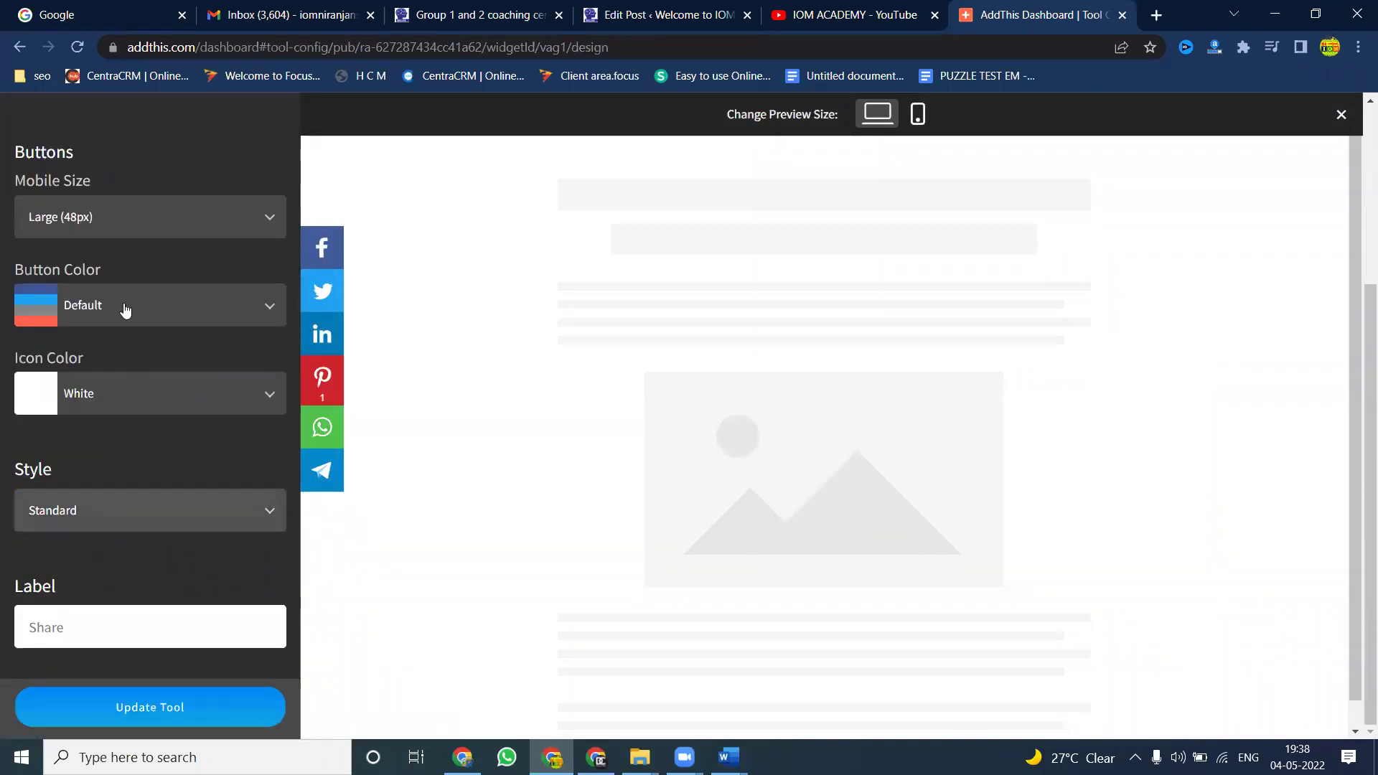
scroll(118, 244, up, 4)
click(150, 253)
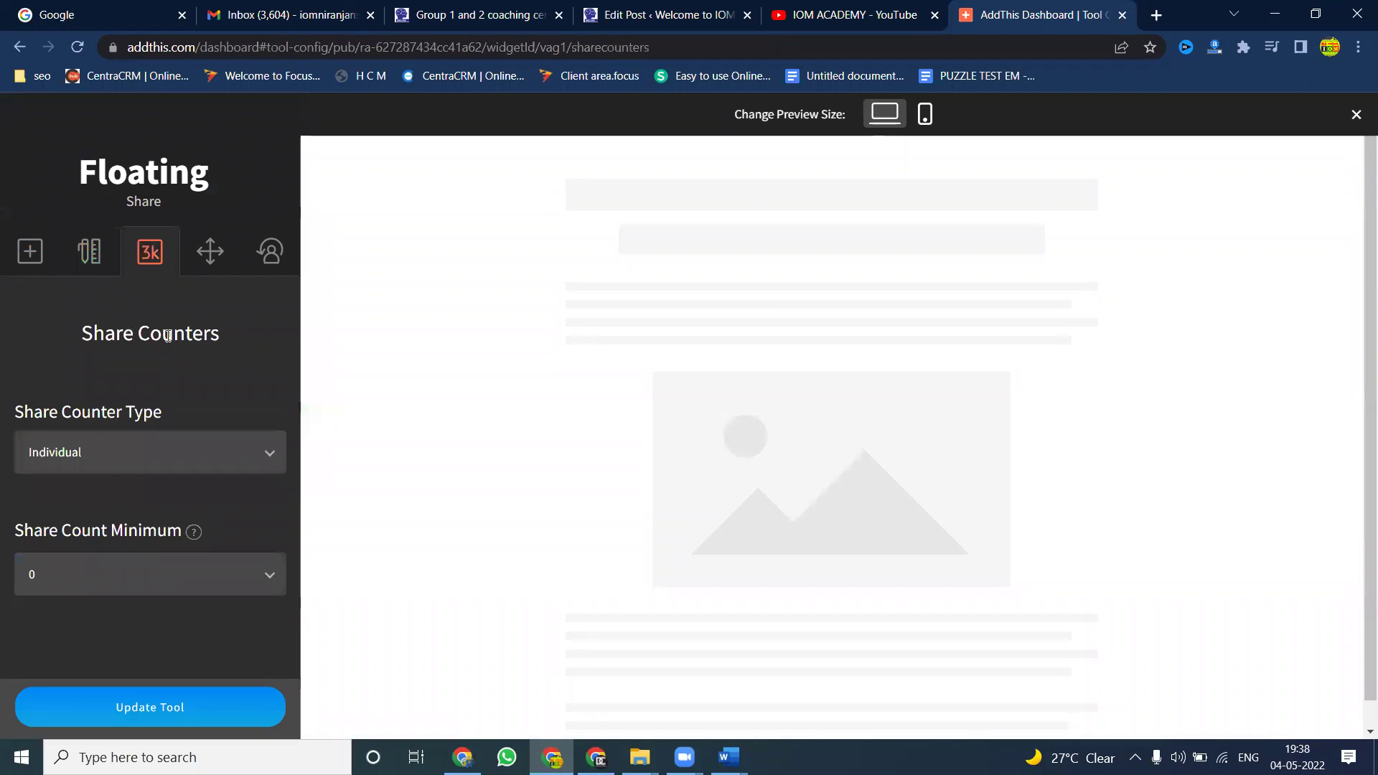
click(209, 251)
scroll(122, 423, down, 1)
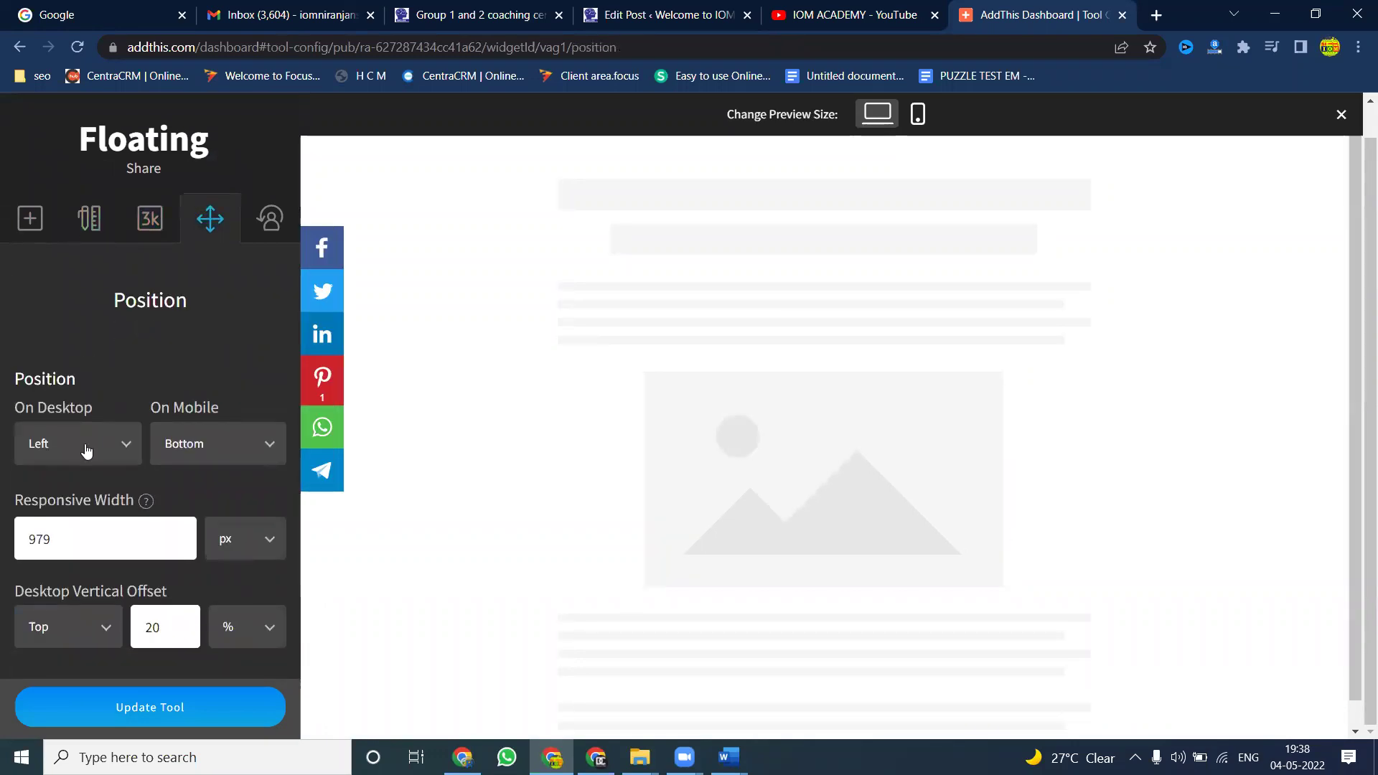
click(86, 452)
click(64, 536)
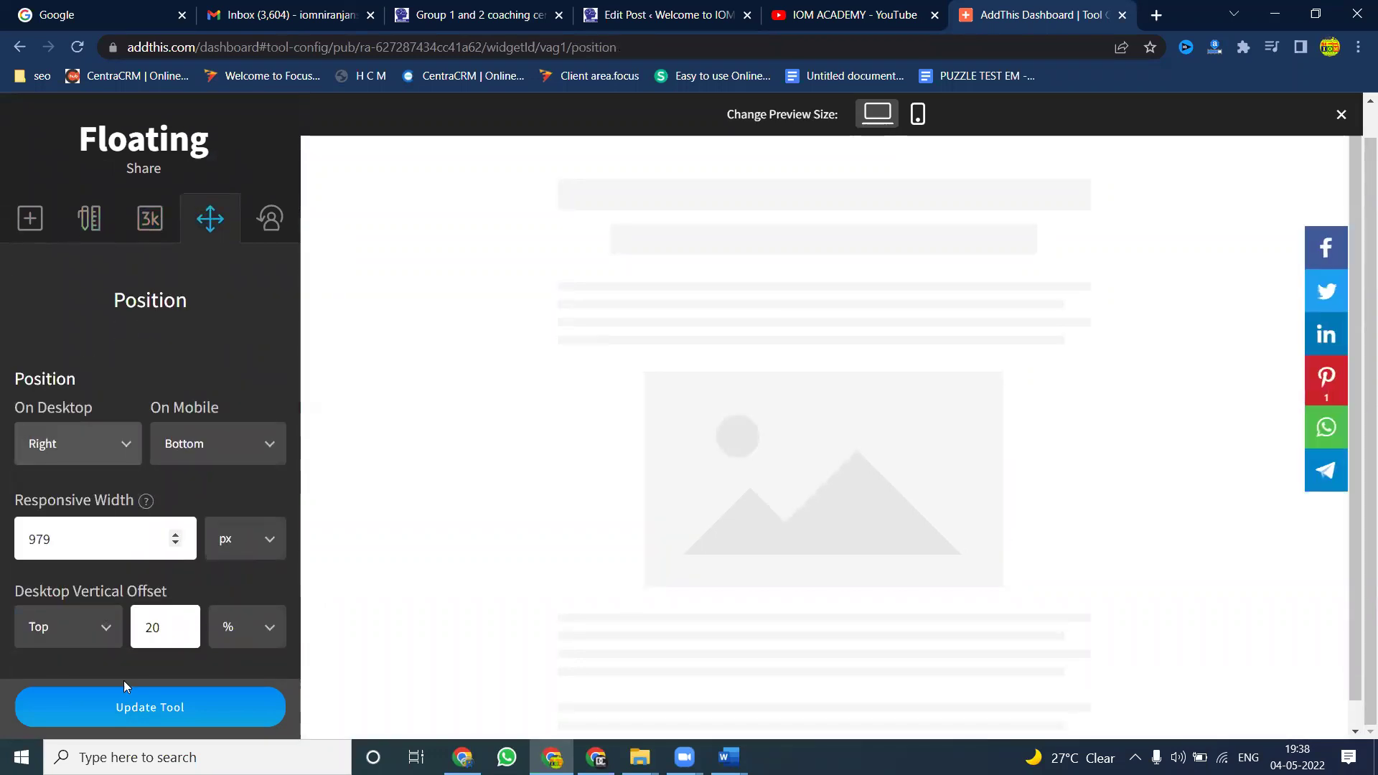
click(137, 712)
Step: Reload the live coaching center post and check the floating share buttons' placement along the whole page
click(438, 15)
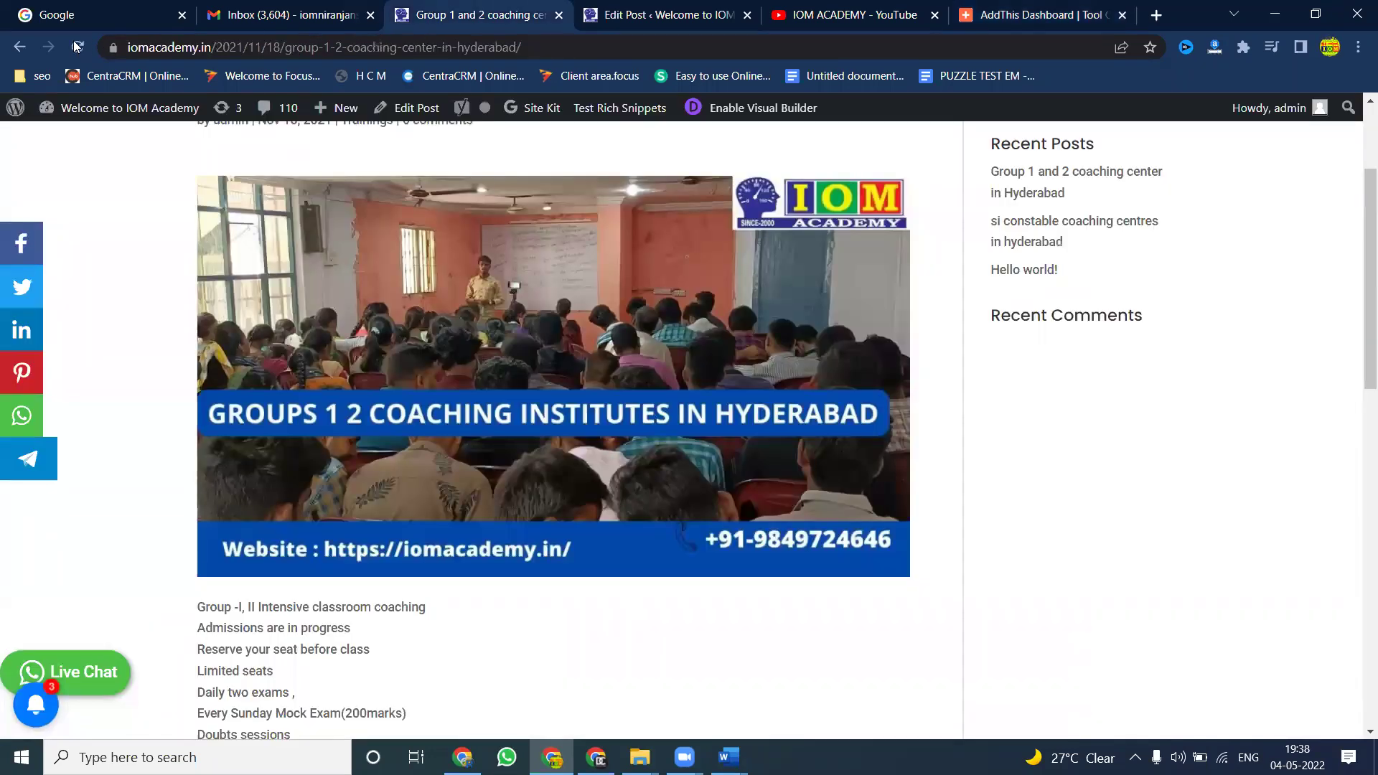
click(75, 47)
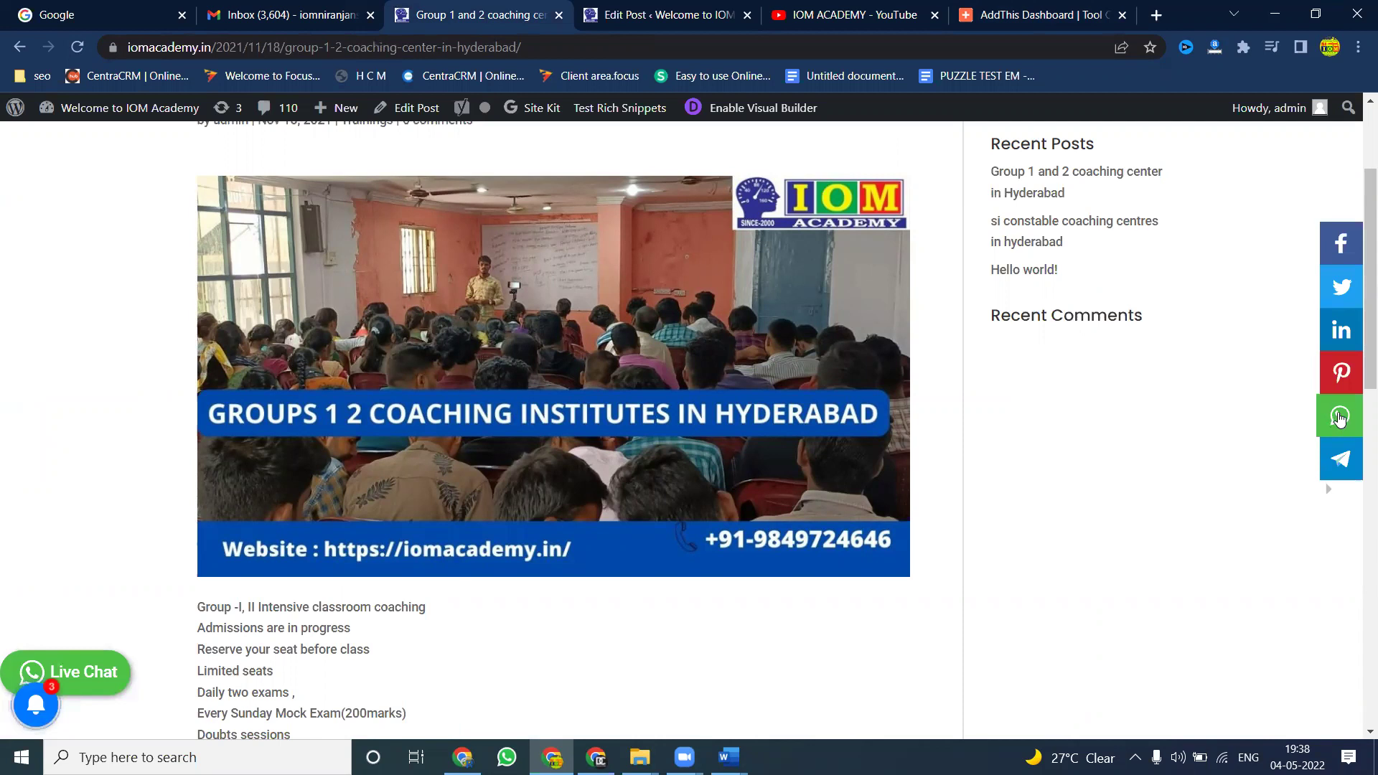
scroll(1300, 317, up, 3)
scroll(1156, 271, down, 15)
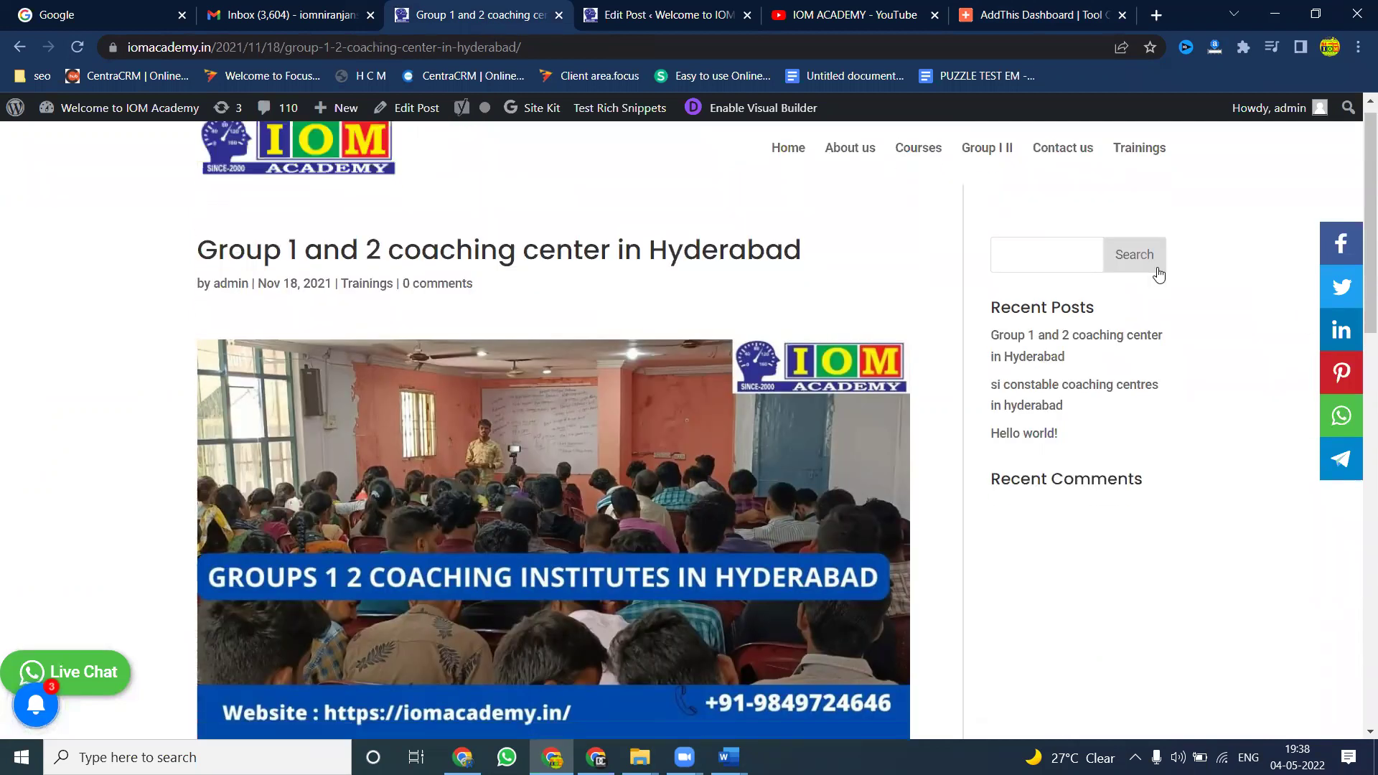
scroll(1158, 274, up, 15)
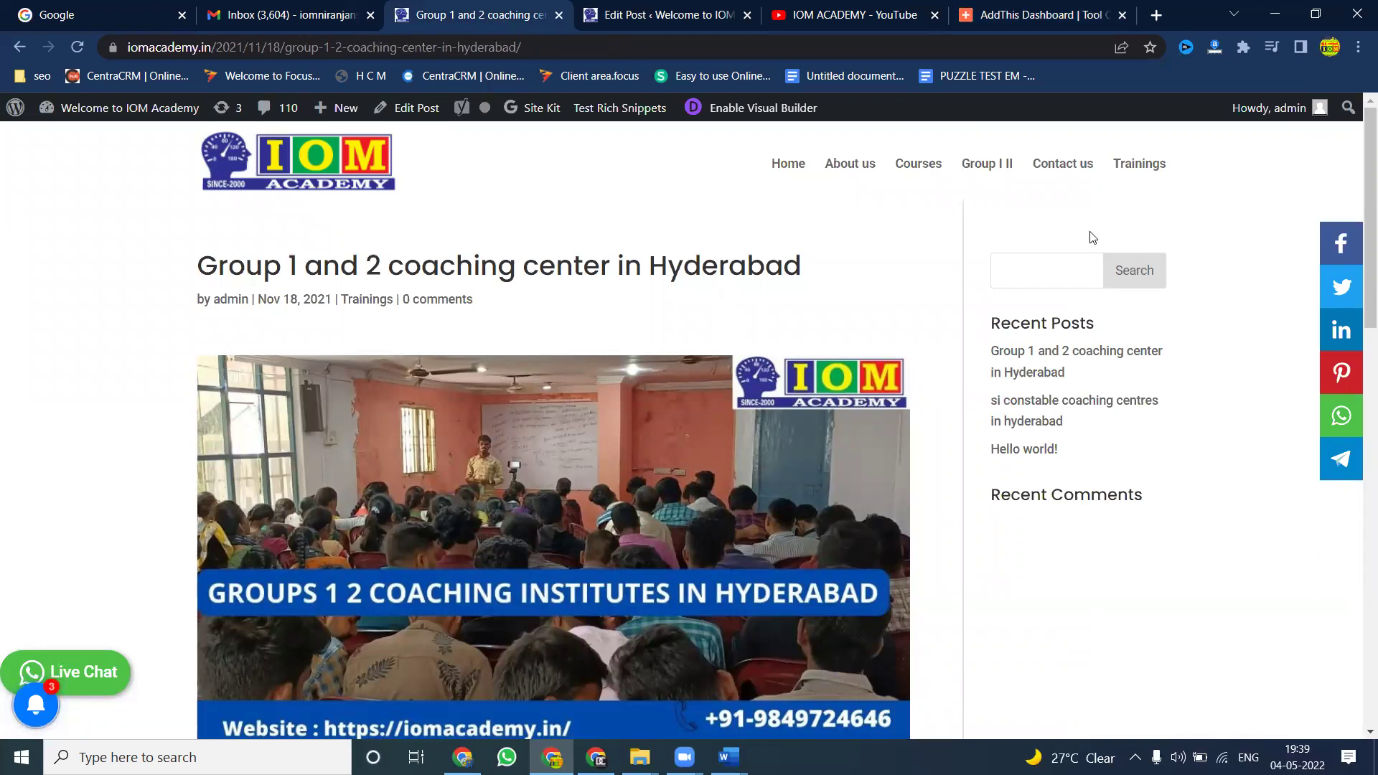
scroll(289, 241, down, 7)
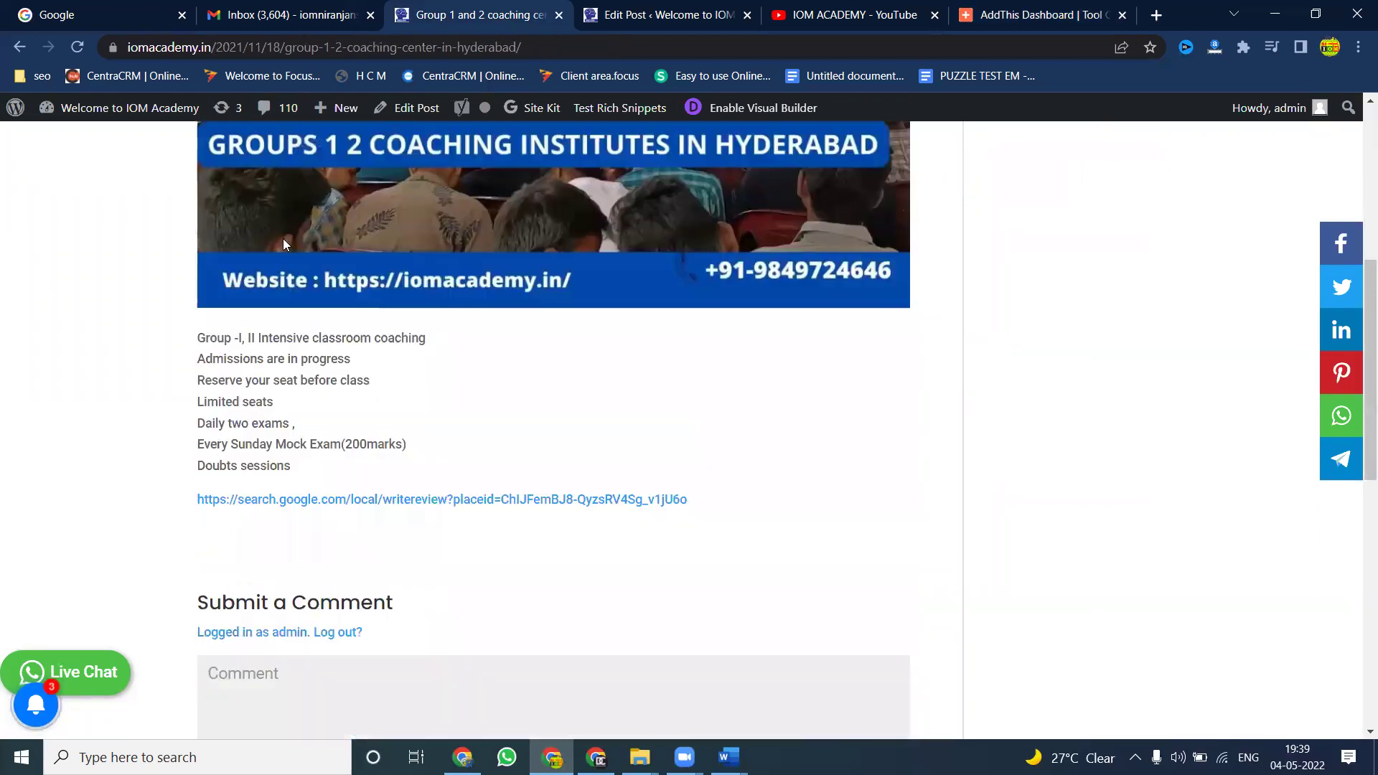
scroll(283, 238, down, 2)
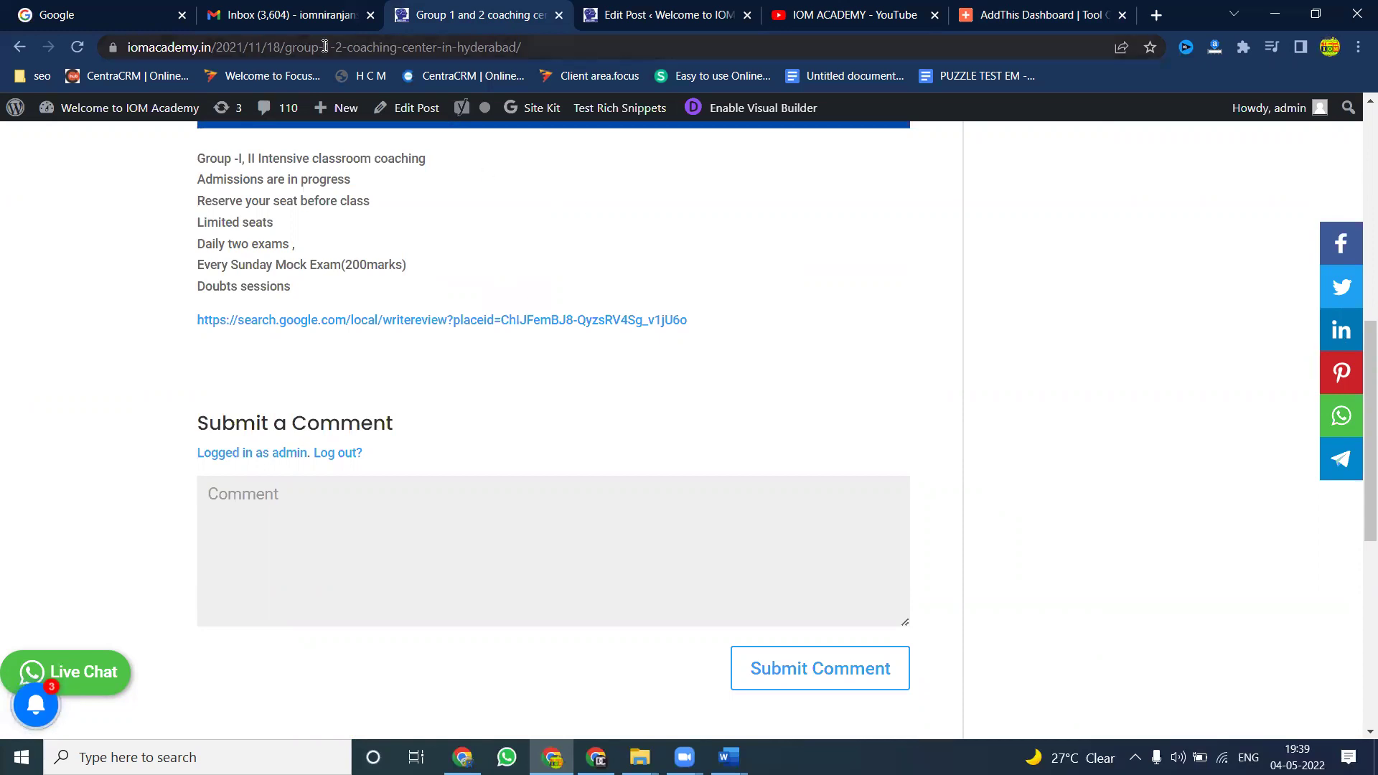
Step: Switch to the browser window showing the YouTube channel's videos
click(462, 757)
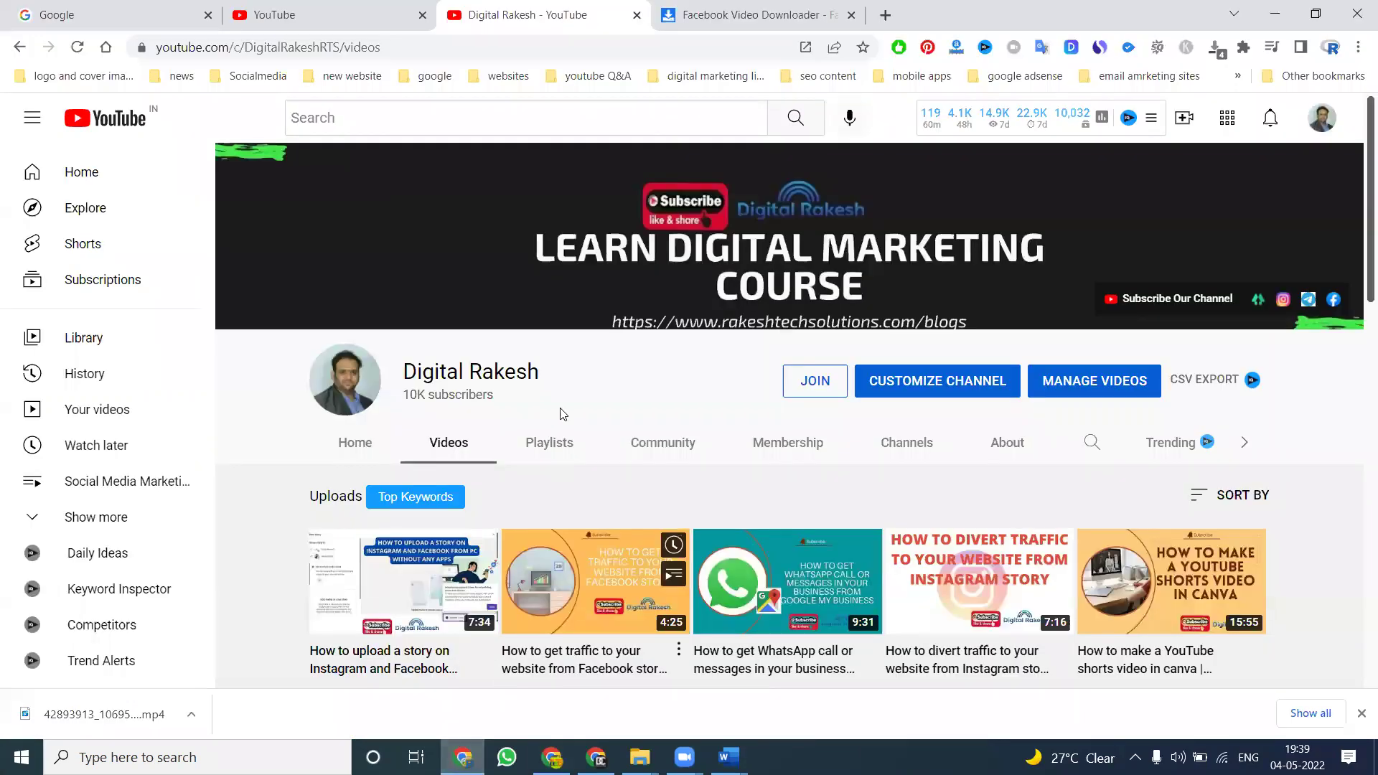